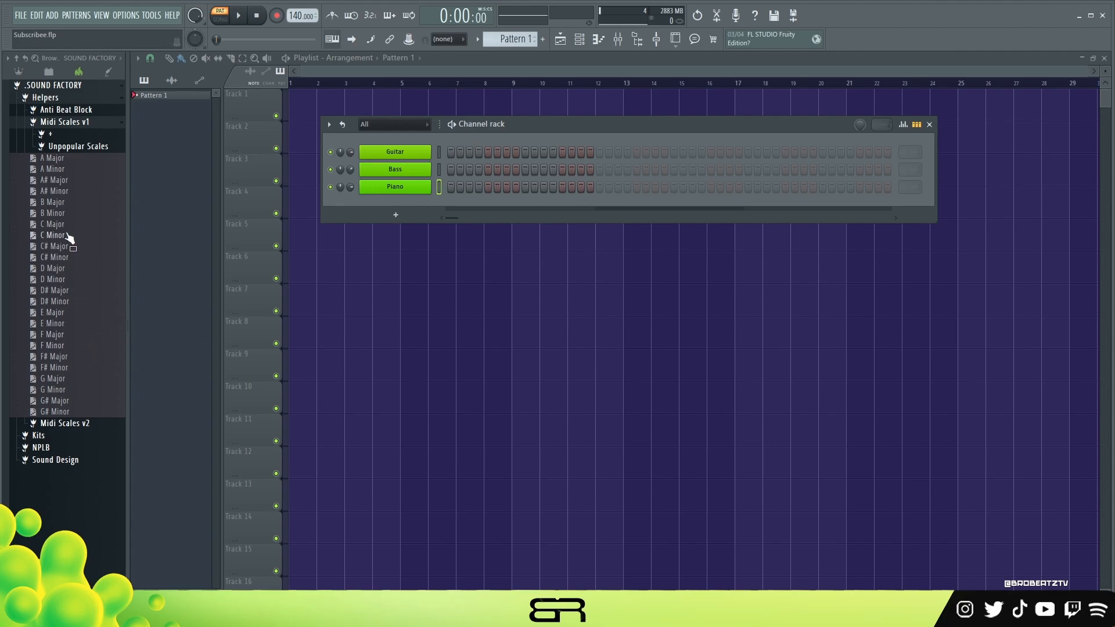
Load the D Minor MIDI scale onto the Guitar channel and draw D4, F4 and A4 notes at the start of bar 1.
left_click_drag(52, 279, 405, 140)
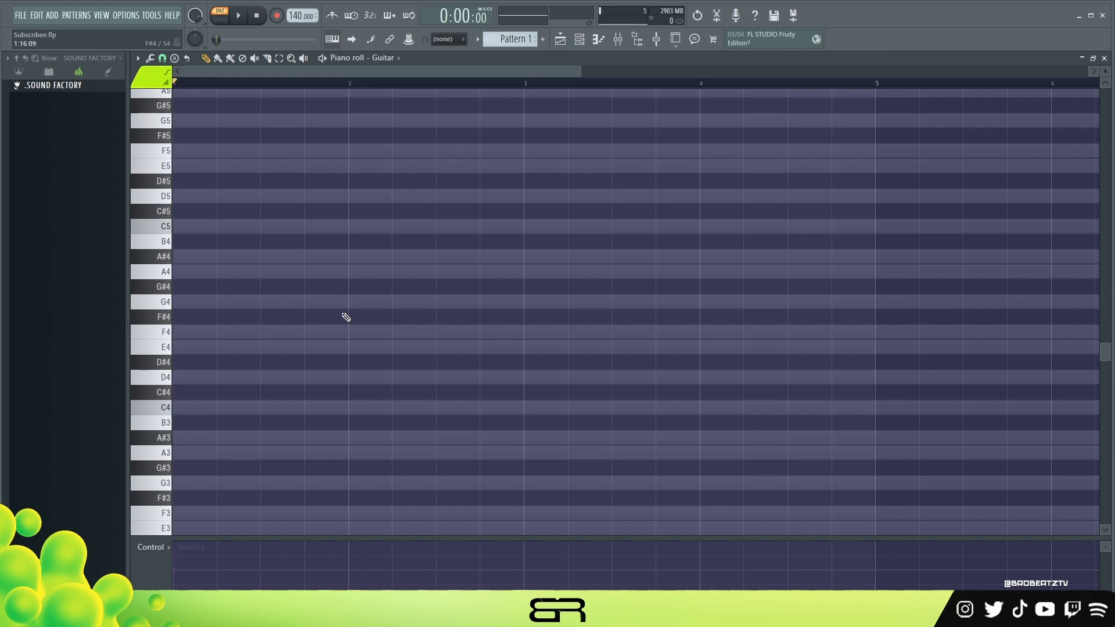
left_click(212, 378)
left_click(210, 331)
left_click(210, 272)
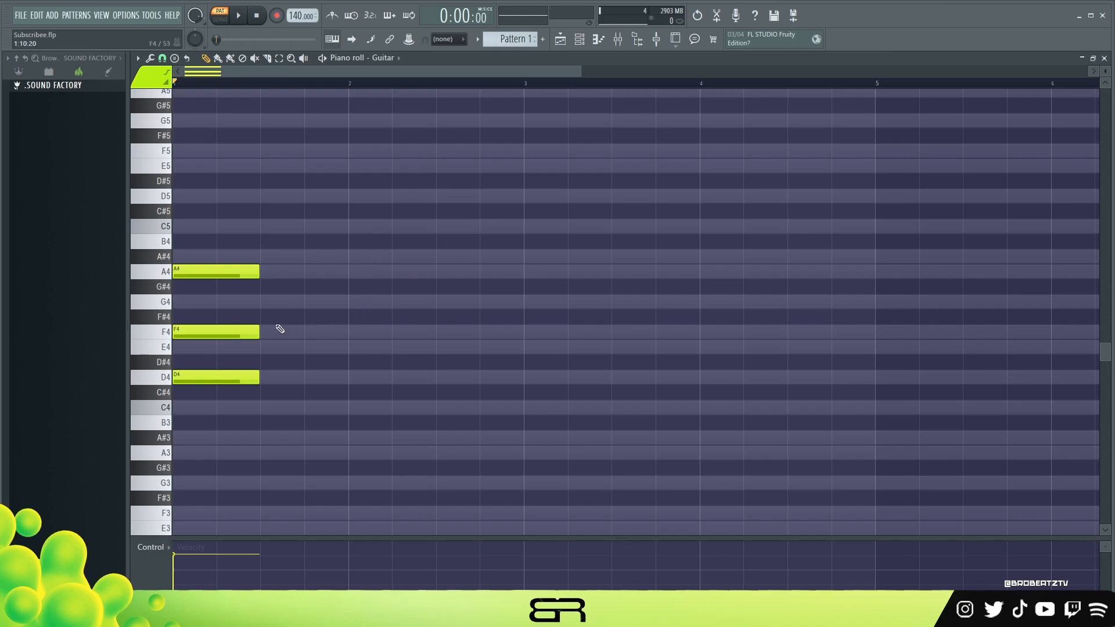
Transpose the A4 note down one octave to A3.
left_click(185, 274, "ctrl")
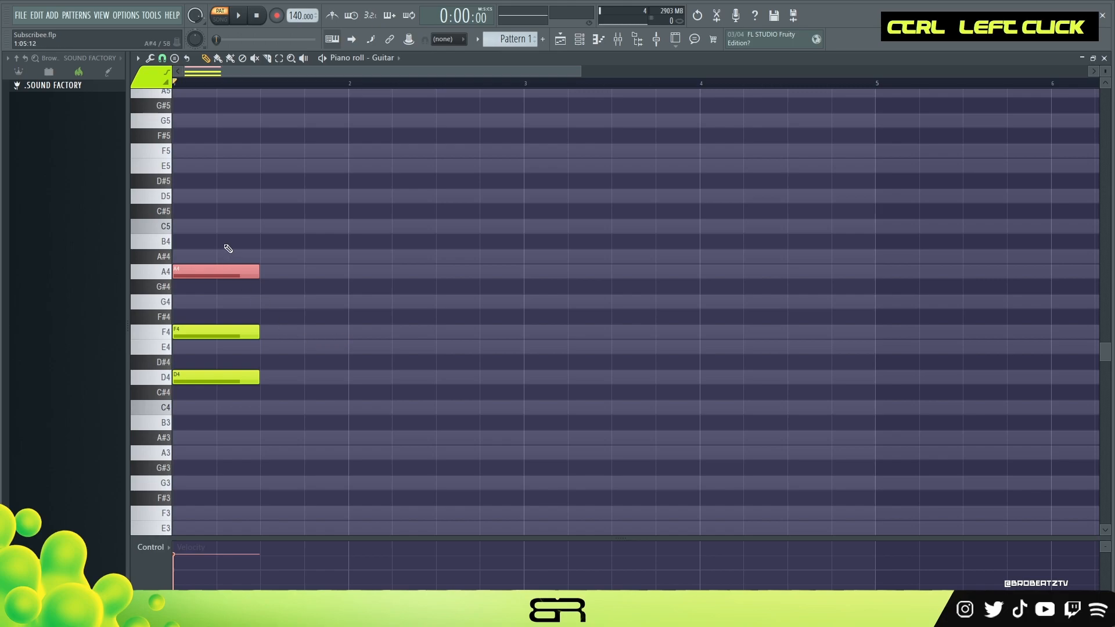
key("ctrl+Down")
key("ctrl+Up")
key("ctrl+Down")
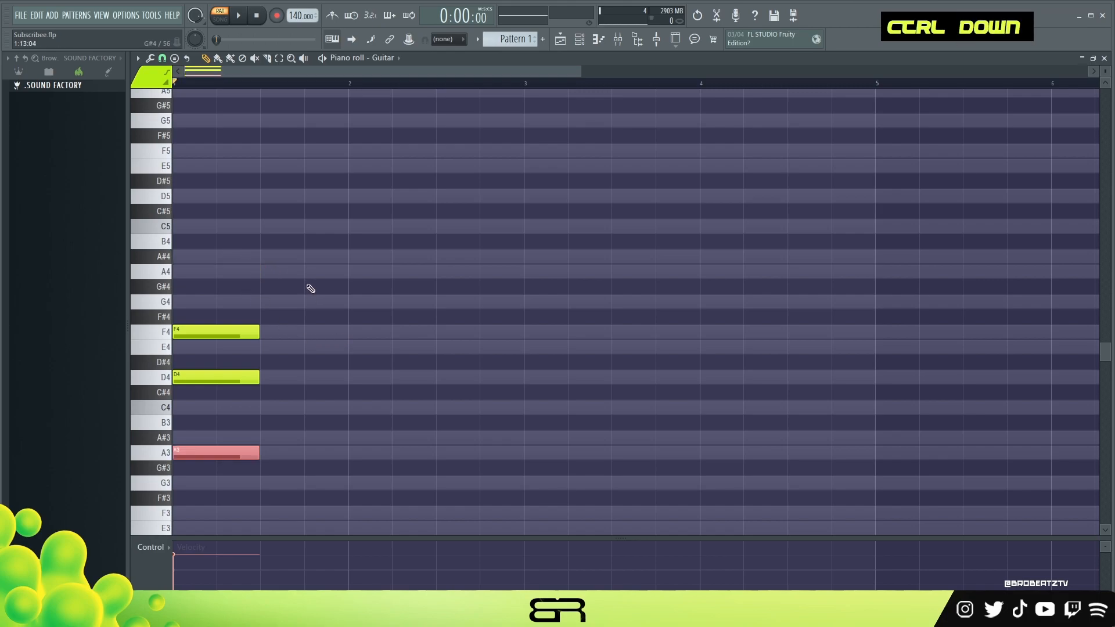
right_click(305, 354)
Move the F4 note to beat 3 of bar 1 and the A3 note to the start of bar 2, and audition them.
left_click_drag(203, 332, 291, 333)
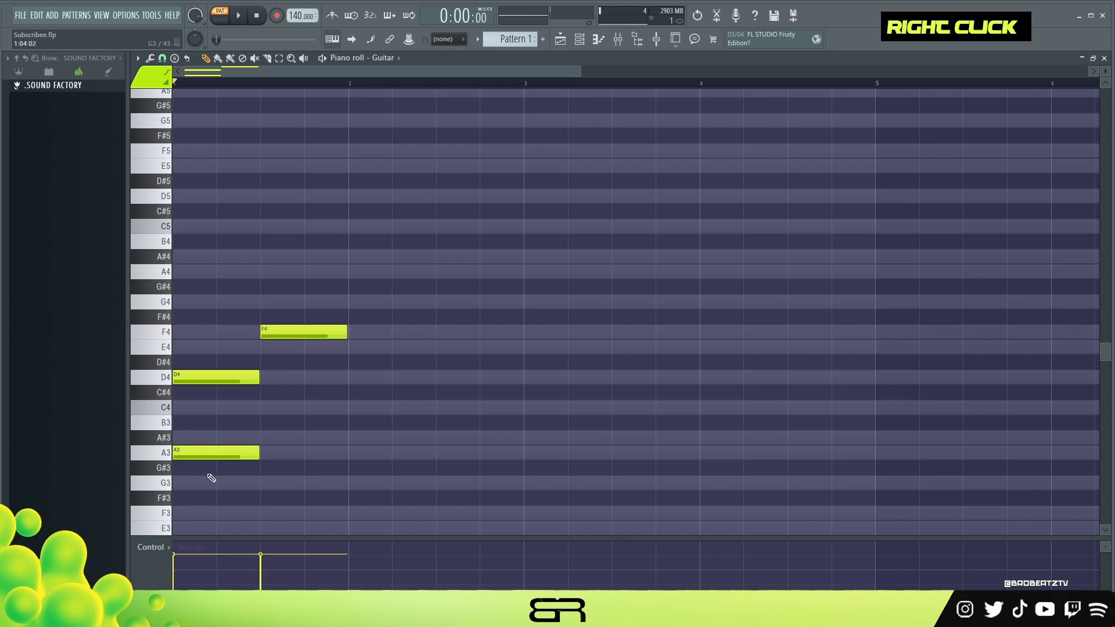
left_click_drag(209, 456, 394, 448)
right_click(294, 342, "alt")
right_click(400, 410, "alt")
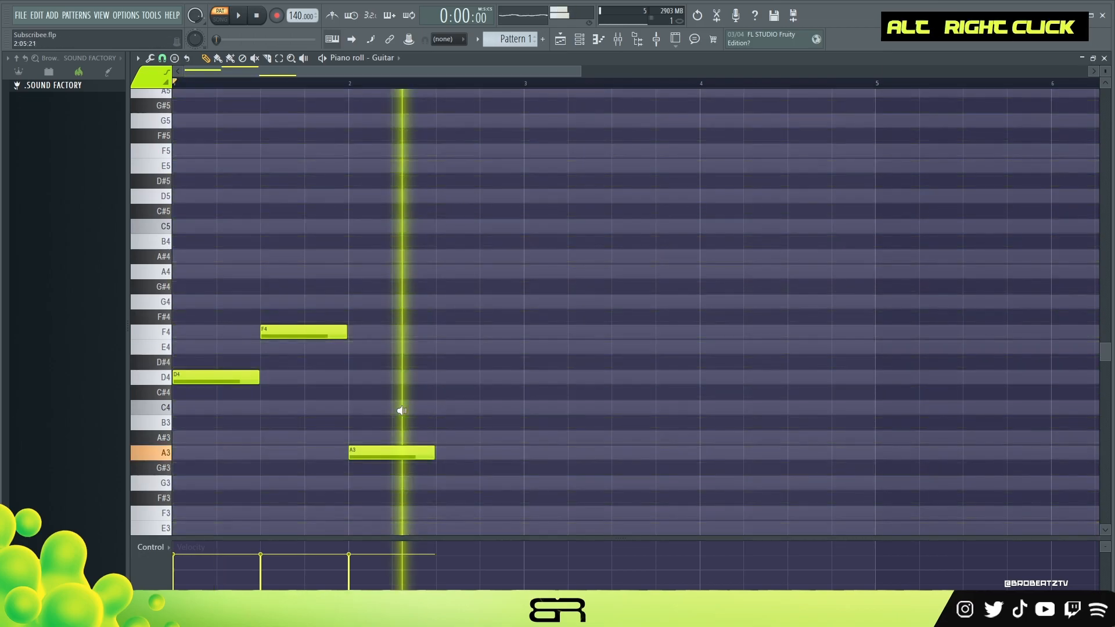
Delete the F4 note in bar 1 and the A3 note in bar 2.
right_click(325, 333)
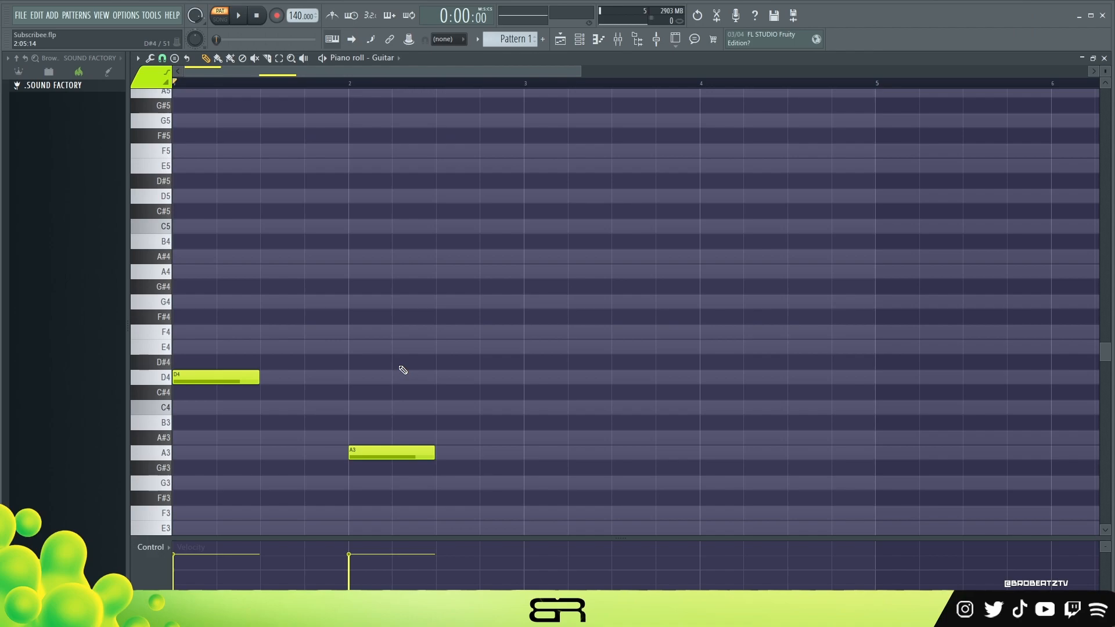
left_click_drag(448, 401, 308, 470, "ctrl")
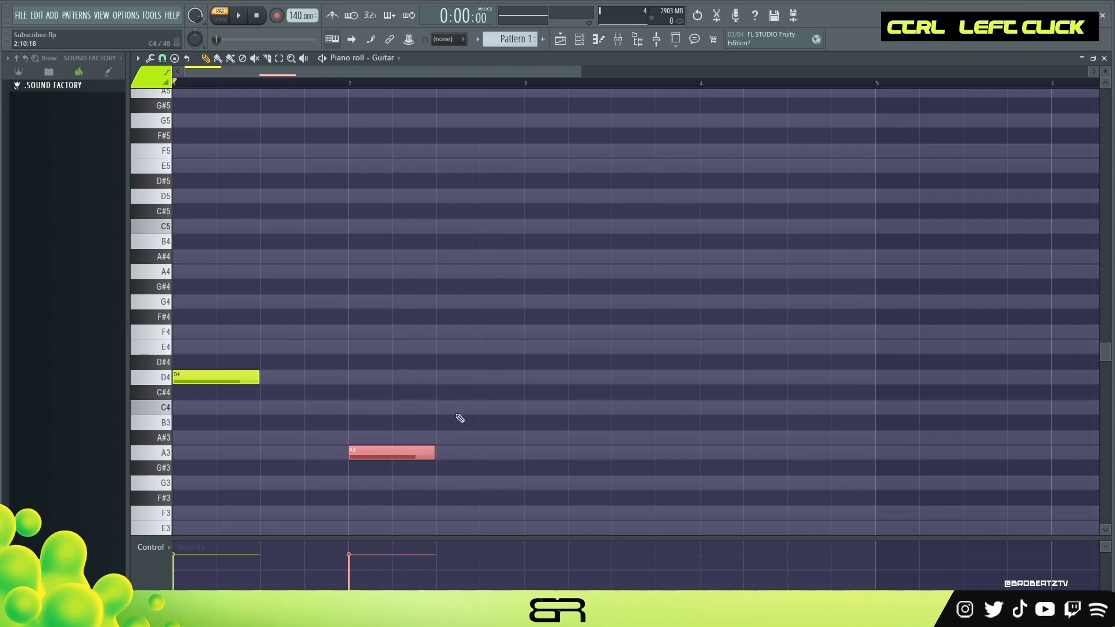
left_click_drag(338, 401, 478, 503, "ctrl")
right_click(491, 474)
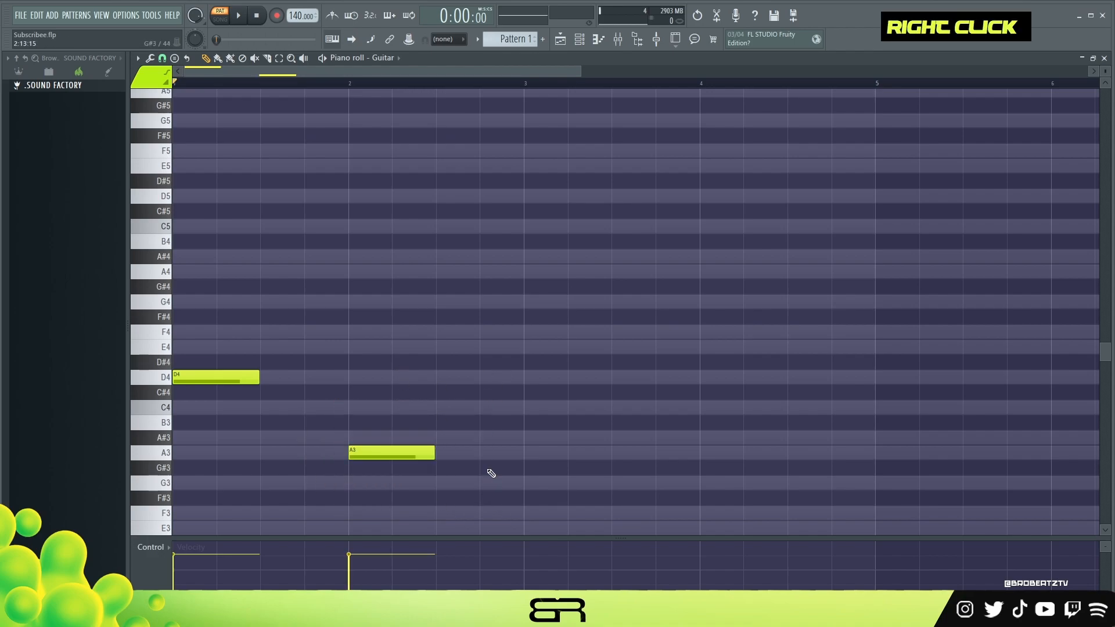
right_click(403, 456)
Try F4 and A4 notes above the D4 at bar 1, and delete both again.
left_click(216, 332)
left_click(216, 271)
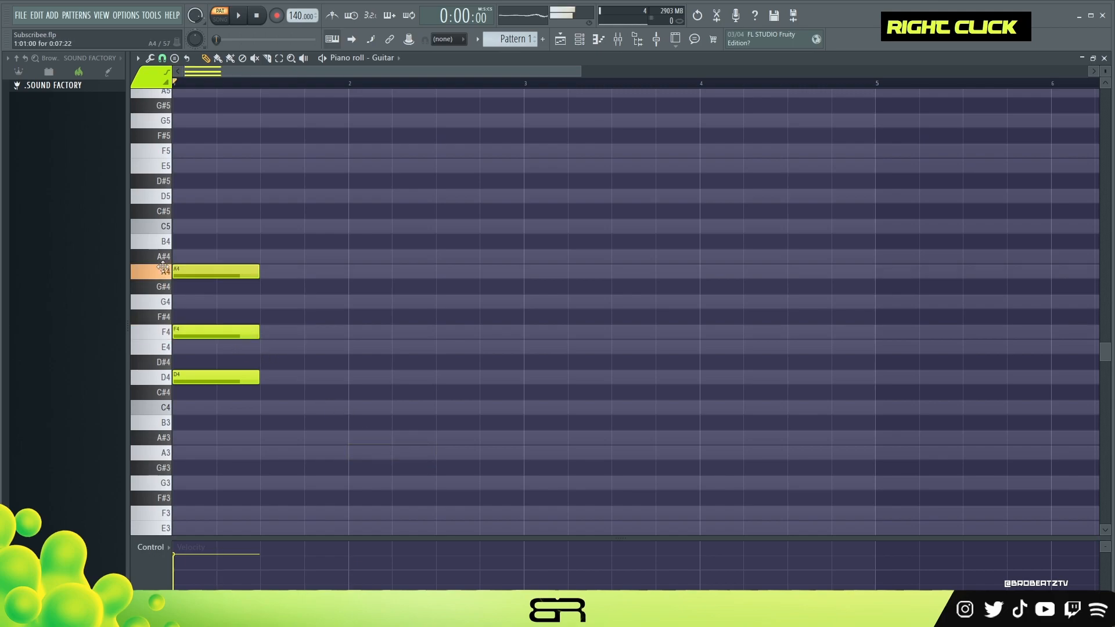
right_click(243, 270)
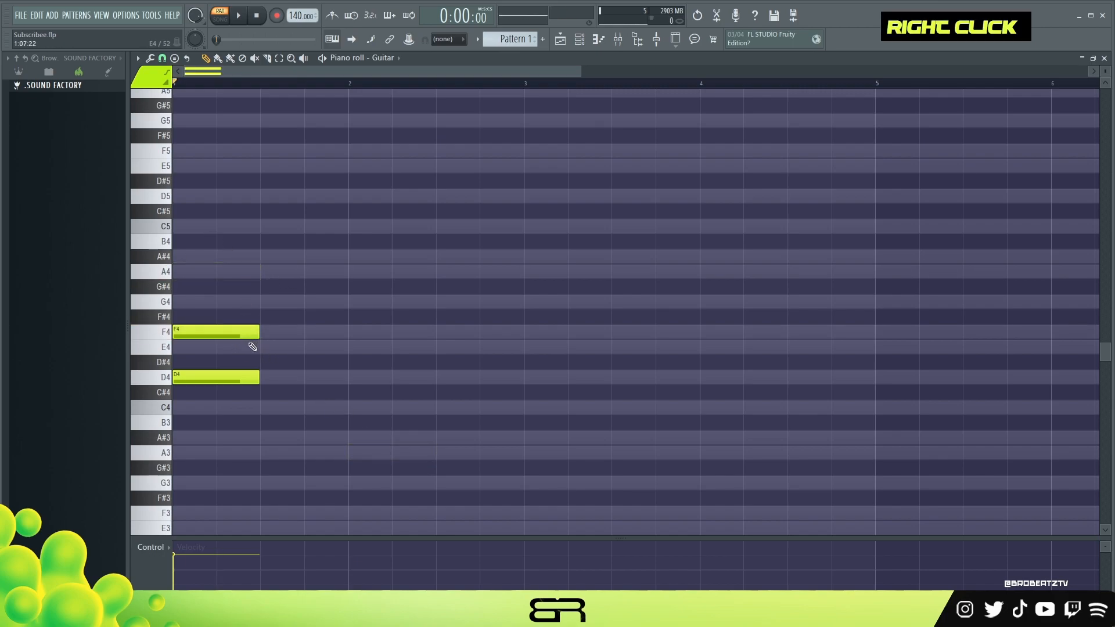
right_click(243, 333)
Place an A#3 note at the start of bar 2, and try a G3 note right after it before deleting the G3.
left_click_drag(296, 326, 161, 481, "ctrl")
left_click_drag(232, 439, 408, 440)
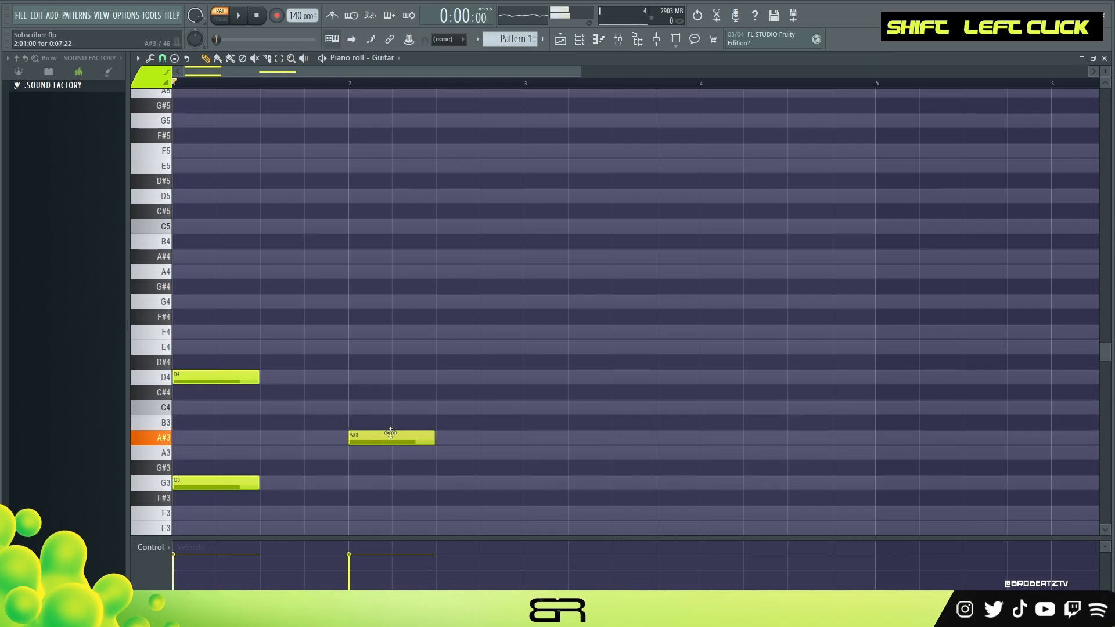
left_click_drag(215, 482, 461, 475)
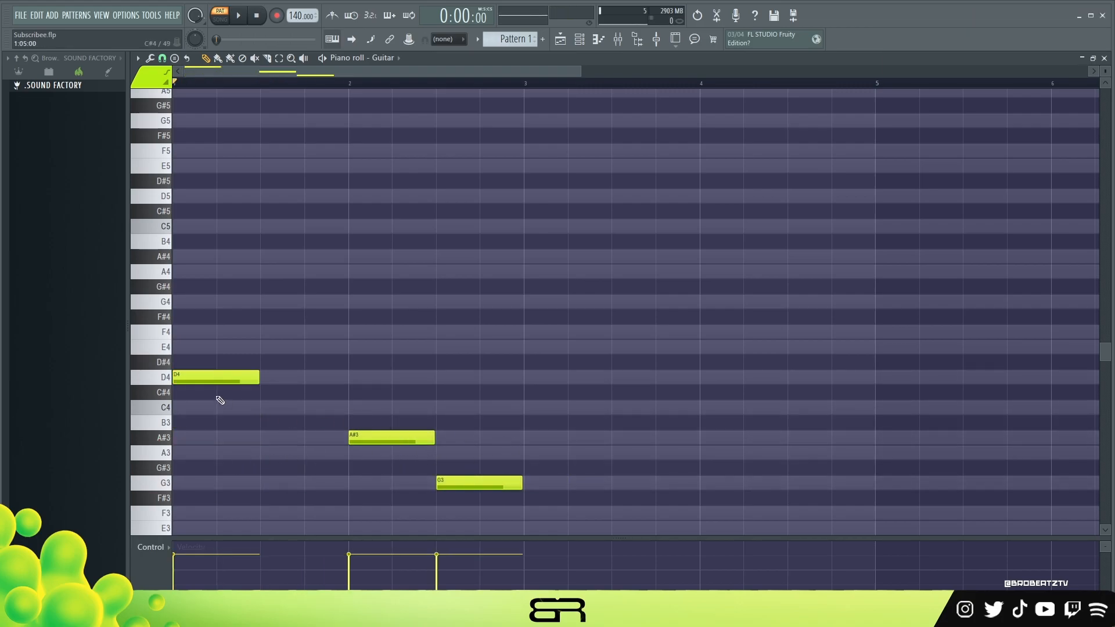
right_click(222, 397, "alt")
right_click(469, 478)
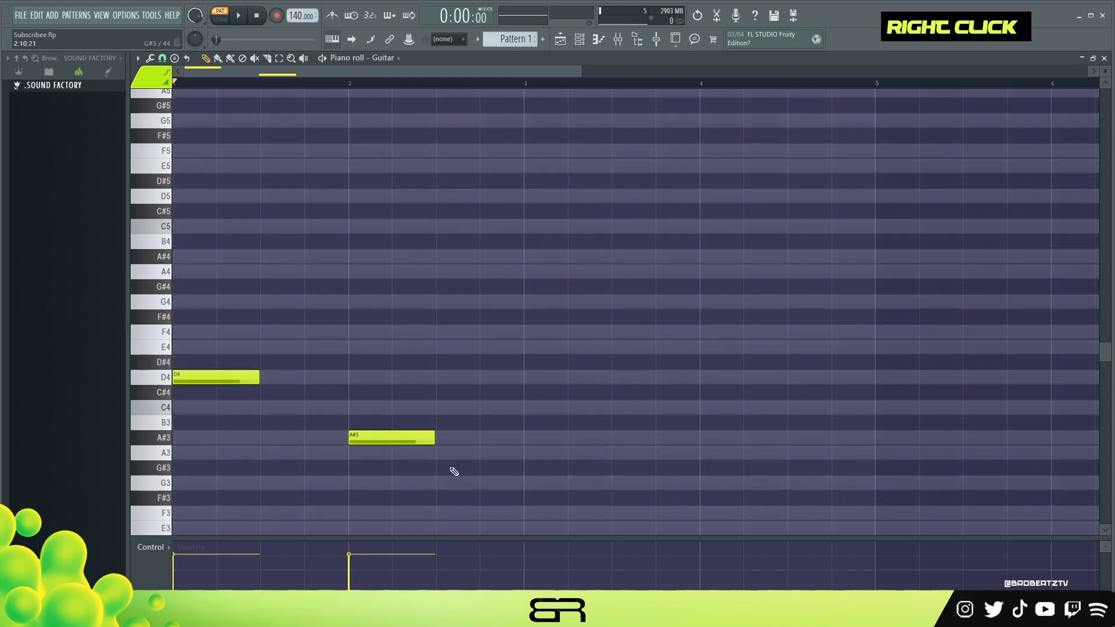
Draw a C4 note right after the A#3 in the second half of bar 2 and audition it.
left_click_drag(209, 387, 395, 411, "ctrl")
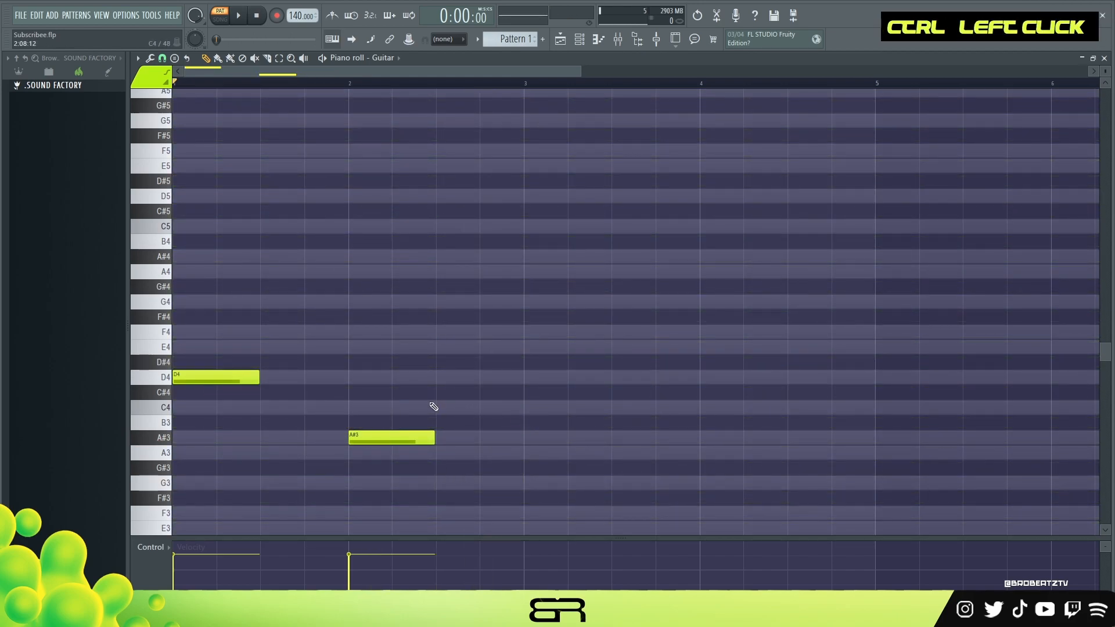
left_click(437, 406)
right_click(498, 400, "alt")
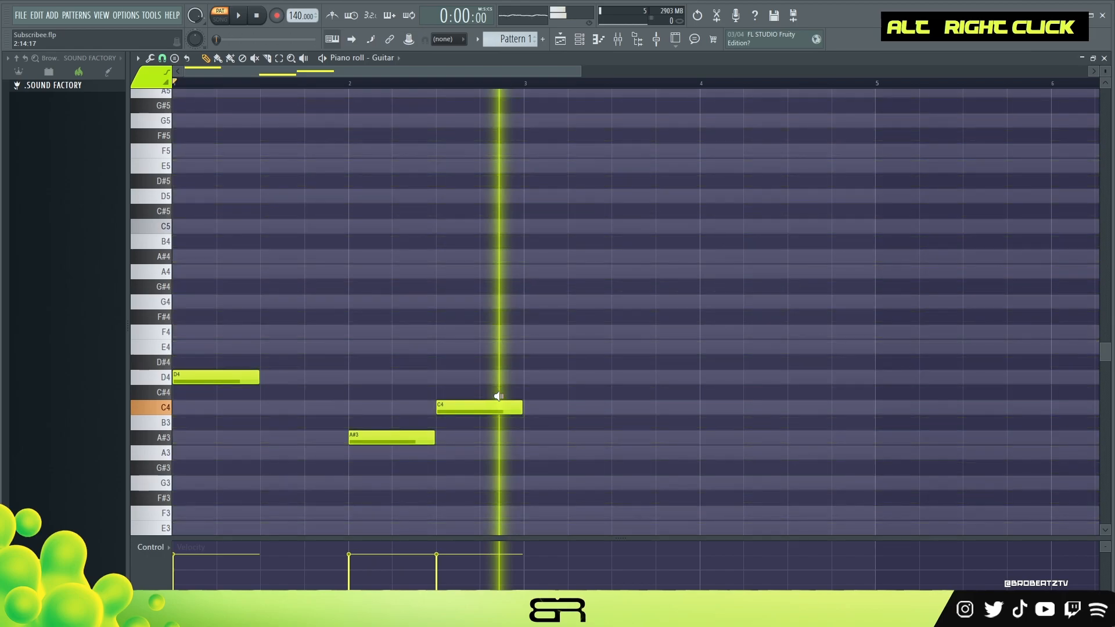
left_click_drag(294, 395, 540, 423, "ctrl")
left_click(273, 407, "ctrl")
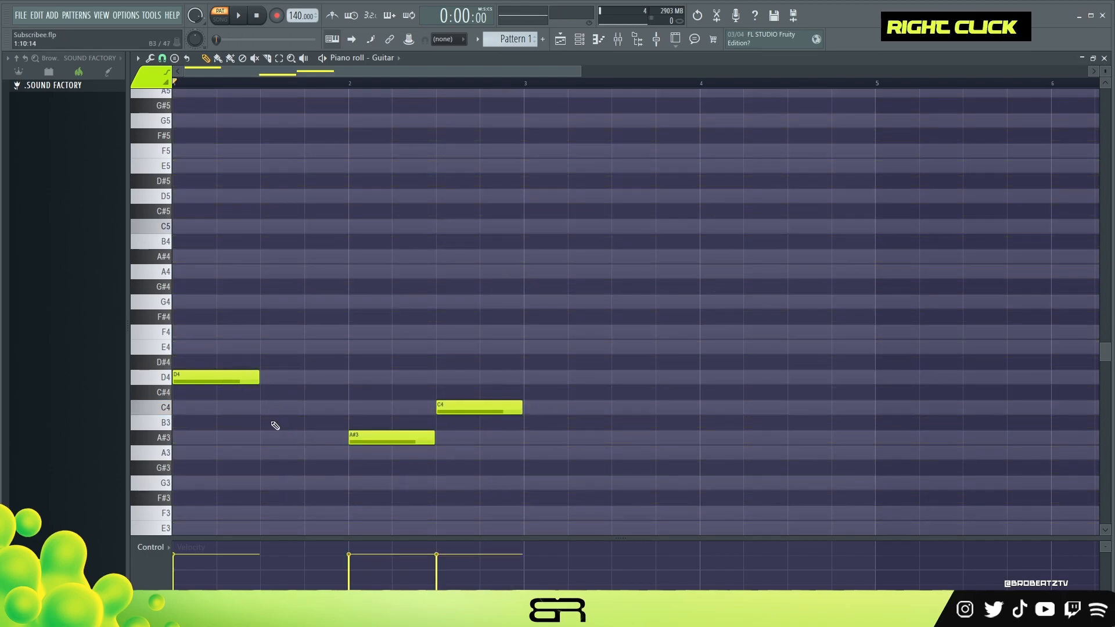
Extend the D4 note to fill bar 1, duplicate the two-bar phrase into bars 3 and 4, and play it back.
left_click_drag(255, 375, 346, 376)
left_click_drag(540, 311, 190, 448, "ctrl")
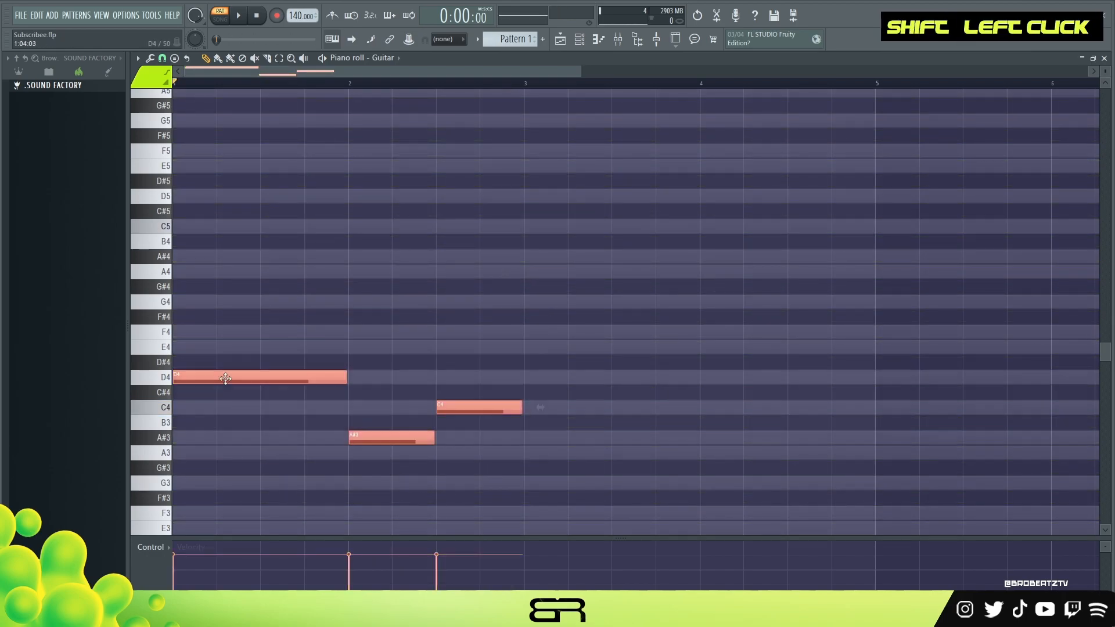
left_click_drag(222, 376, 573, 376, "shift")
left_click(559, 303)
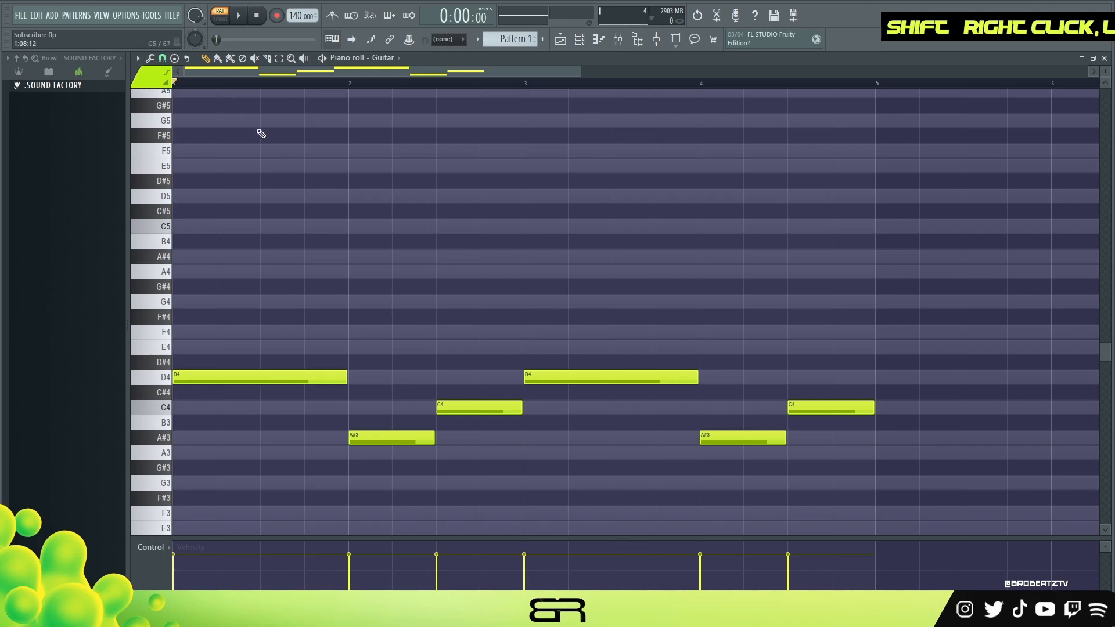
key("space")
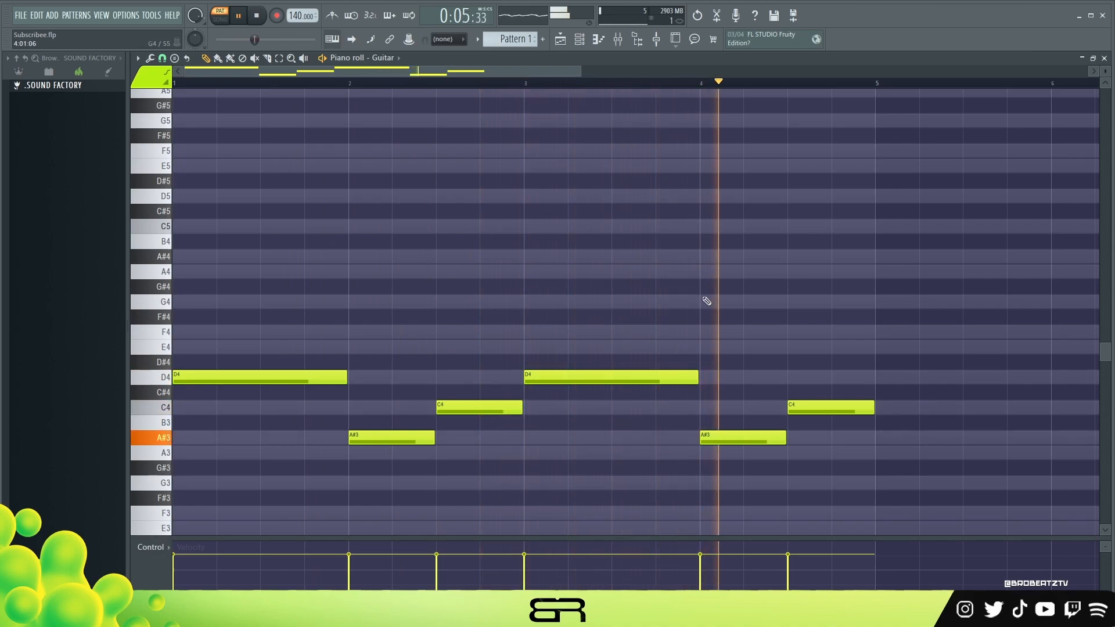
key("space")
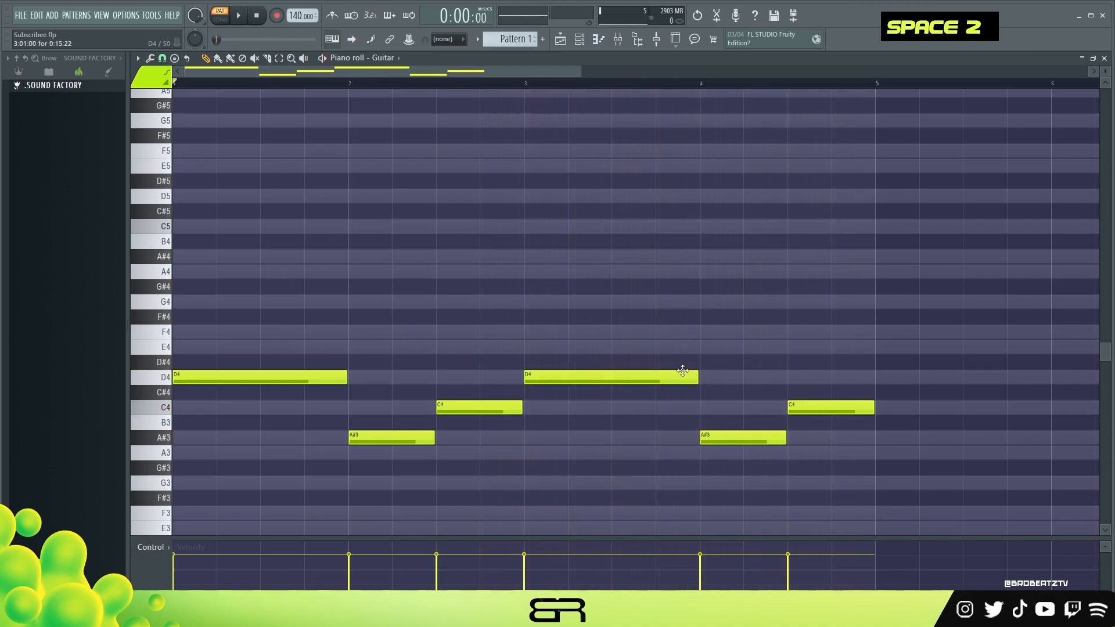
Shift the A#3 and C4 notes in bars 2 and 4 so that each A#3 starts one beat later.
right_click(705, 426)
left_click_drag(870, 361, 729, 477)
mouse_move(485, 386)
left_mouse_down()
mouse_move(389, 452)
mouse_move(422, 435)
mouse_move(372, 435)
left_mouse_up()
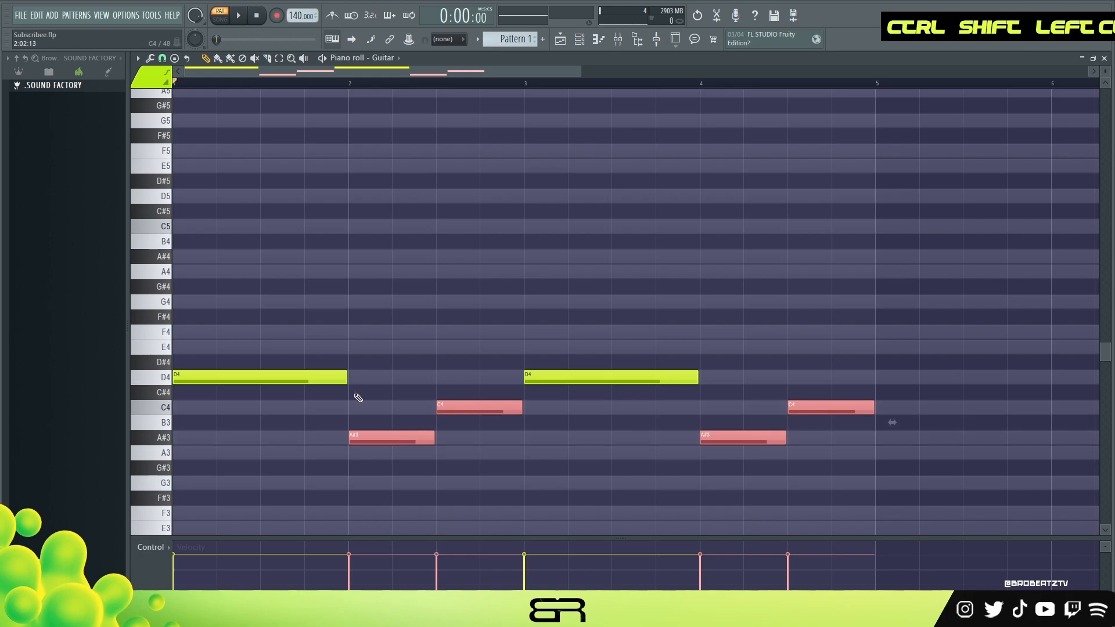
left_click(152, 59)
left_click(176, 214)
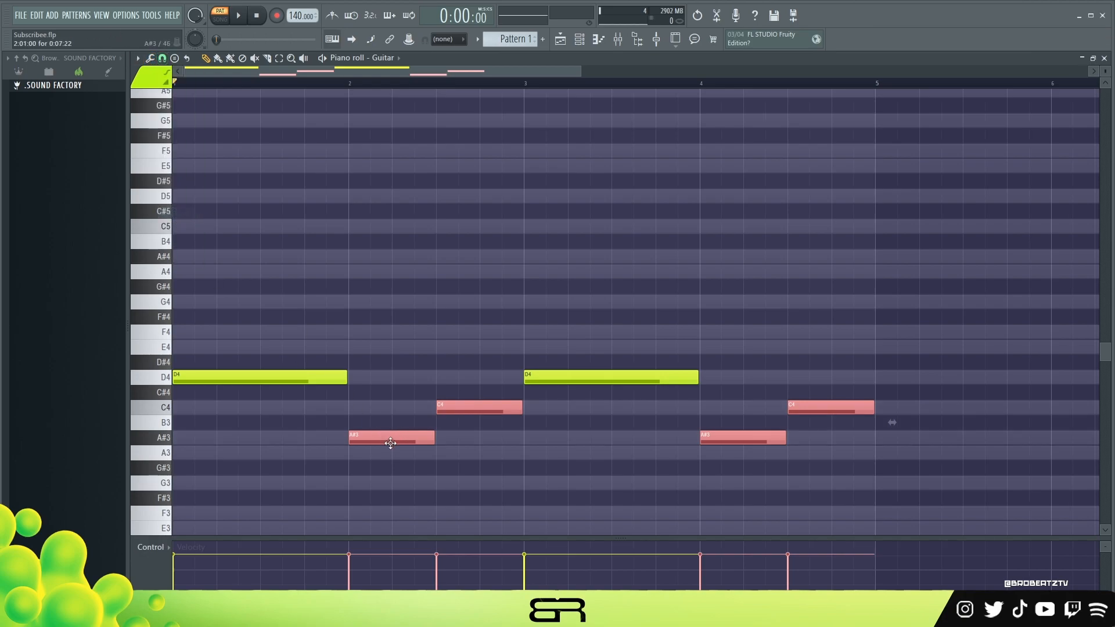
left_click_drag(389, 436, 432, 435)
Adjust the C4 notes in bars 2 and 4 to last one and a half beats and end at the bar line.
left_click(489, 408, "ctrl")
left_click(838, 405, "ctrl+shift")
left_click_drag(892, 409, 862, 411)
right_click(865, 357)
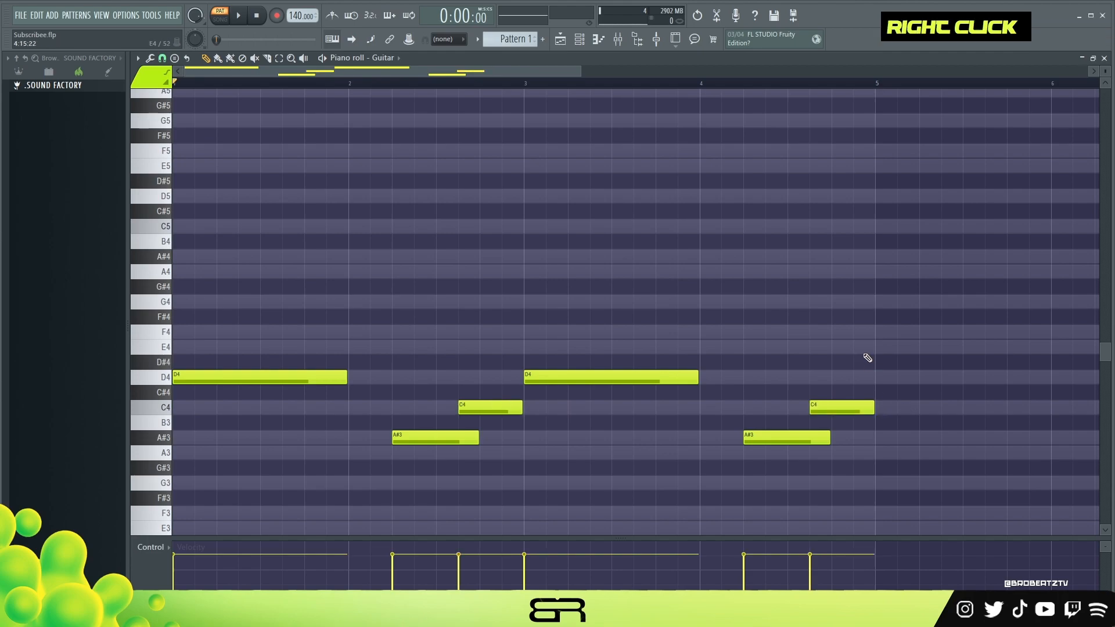
Shorten both A#3 notes so they end where the following C4 notes begin.
left_click(435, 438, "ctrl")
left_click(825, 437, "ctrl+shift")
left_click_drag(816, 438, 793, 438)
right_click(805, 345)
Lengthen both D4 notes by one beat to meet the A#3 notes, and play the pattern.
left_click_drag(346, 378, 390, 378)
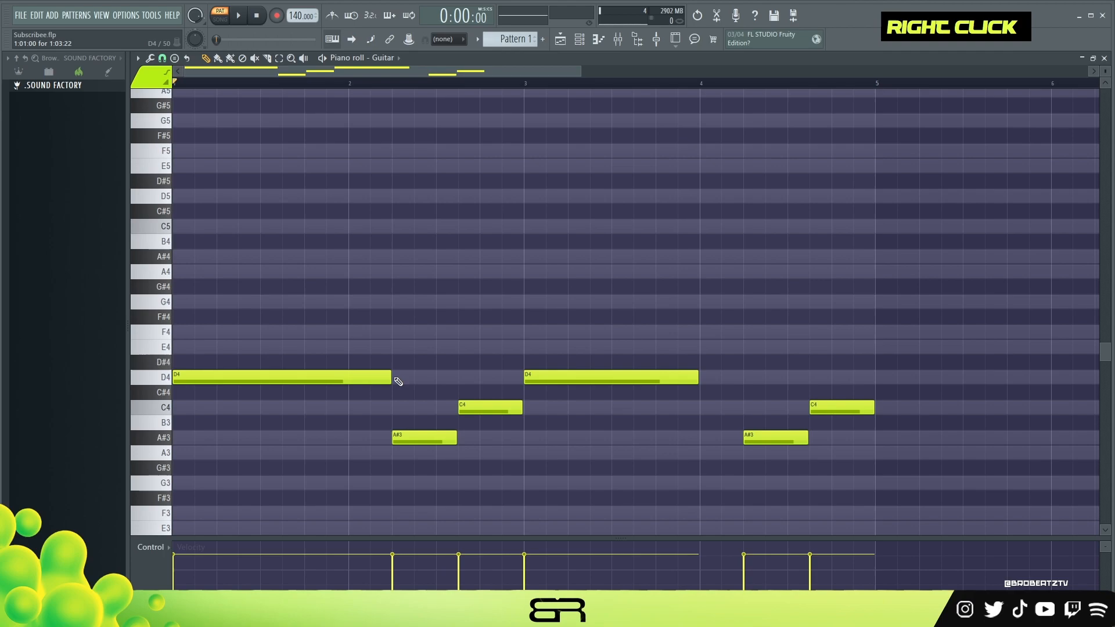
left_click_drag(699, 381, 743, 380)
key("space")
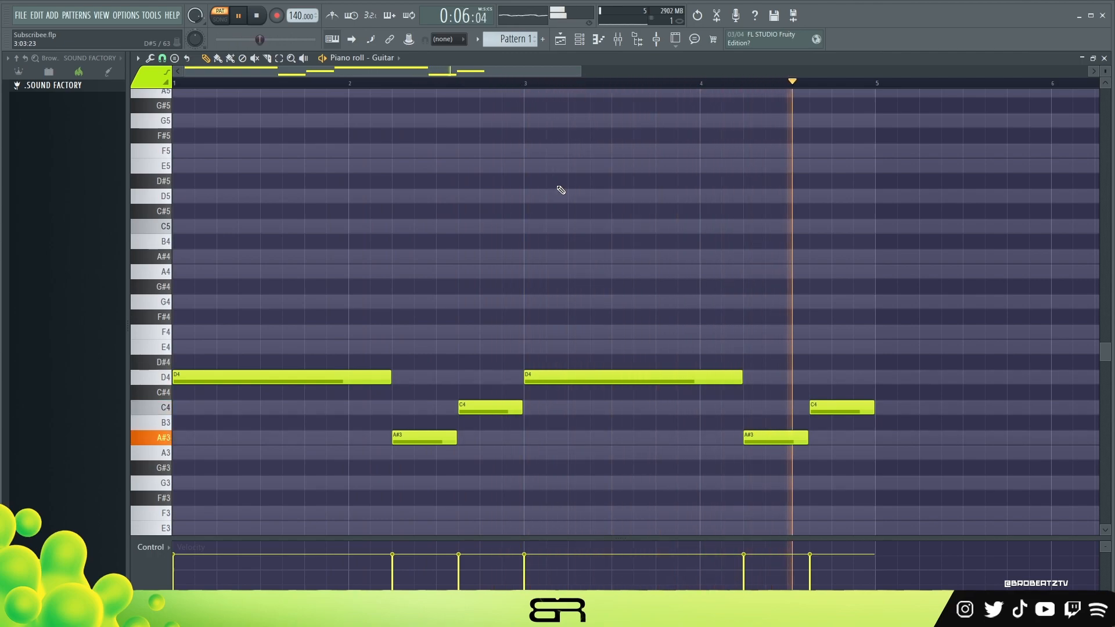
key("space")
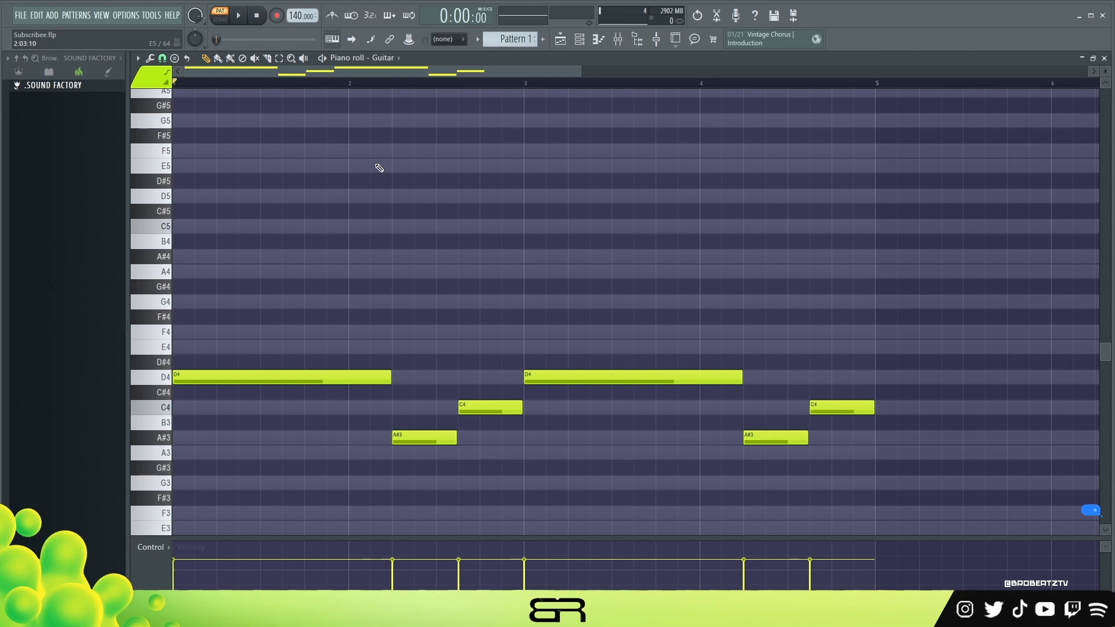
Stack F4 and A4 above the first D4, and D4 and F4 above the first A#3, to form chords.
left_click(207, 333)
left_click(198, 272)
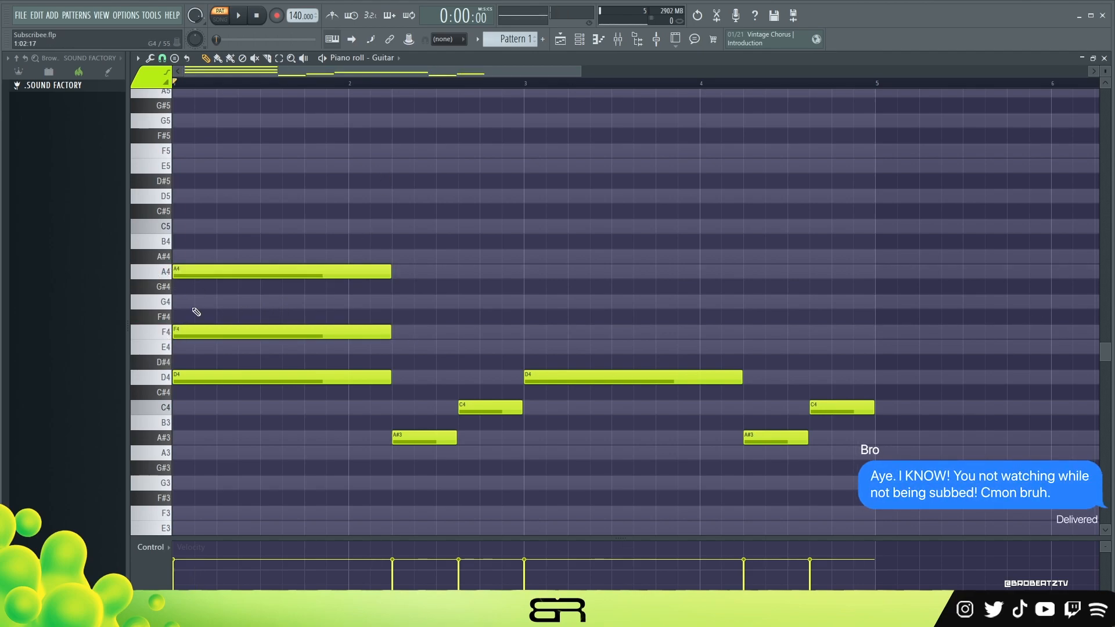
left_click_drag(208, 250, 424, 375)
right_click(425, 349)
left_click_drag(428, 319, 430, 334)
Build a chord on the first C4 by adding two copied notes above it and raising them to E4 and G4.
left_click_drag(491, 313, 501, 375)
left_click_drag(607, 334, 495, 328)
right_click(493, 312)
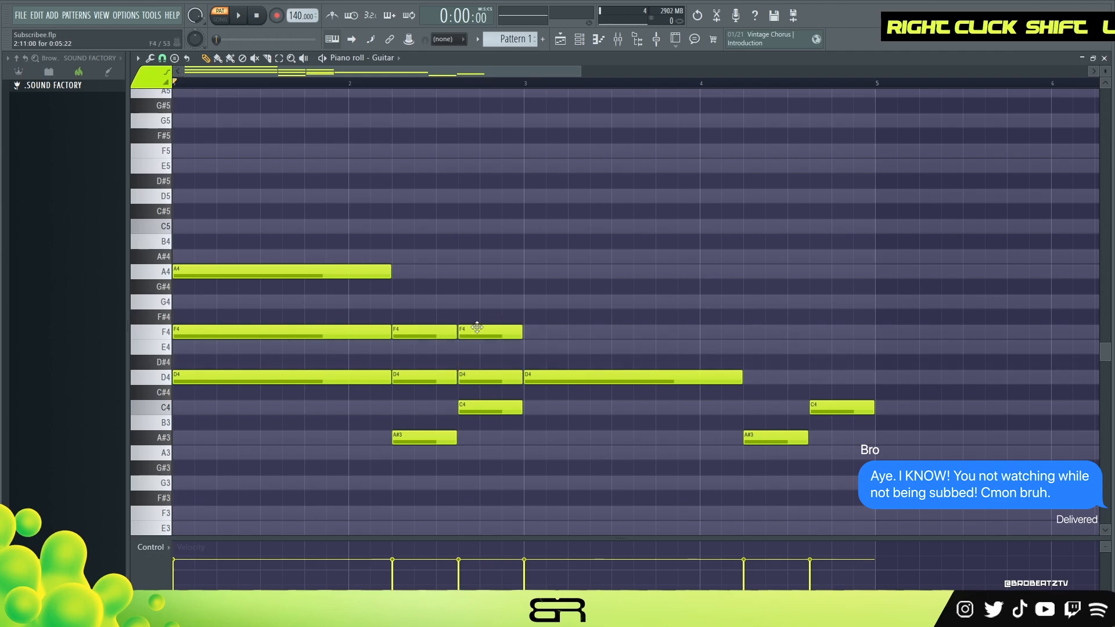
left_click_drag(475, 373, 476, 344)
left_click_drag(475, 334, 476, 302)
Play back the three chords in bars 1 and 2.
left_click_drag(247, 207, 499, 378)
right_click(498, 199)
key("space")
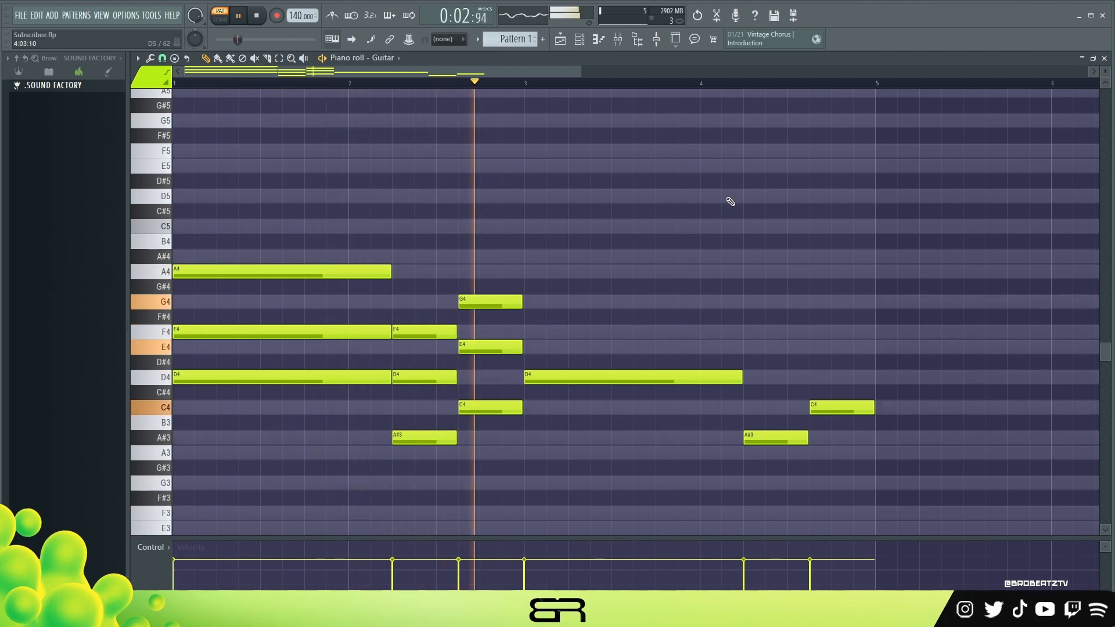
key("space")
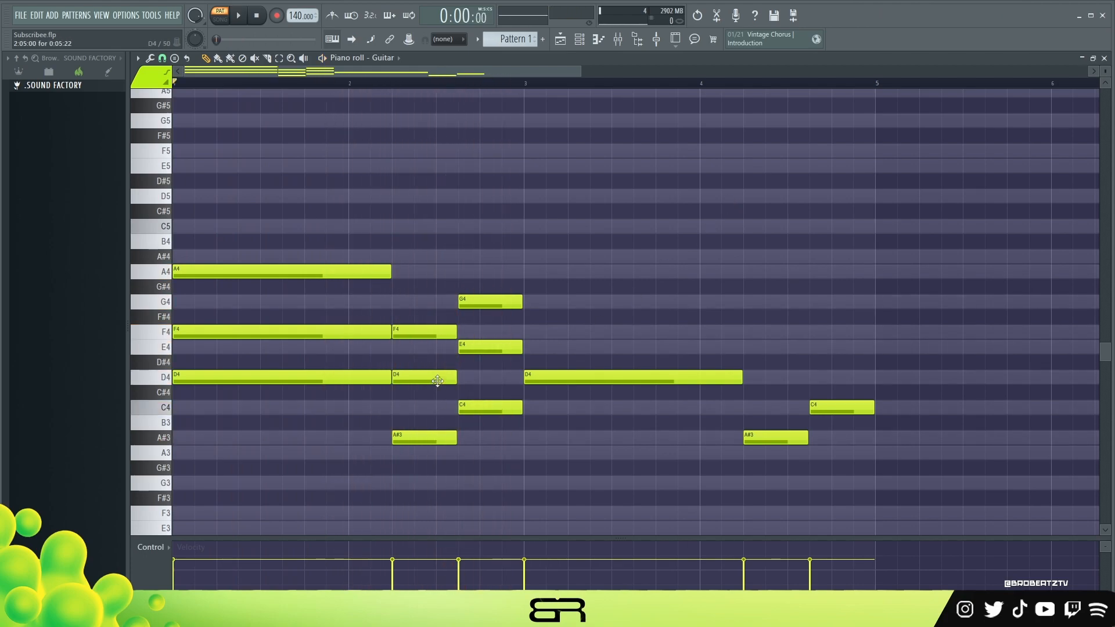
Delete all the added chord notes above the root notes in bars 1 and 2.
right_click(488, 347)
right_click(488, 301)
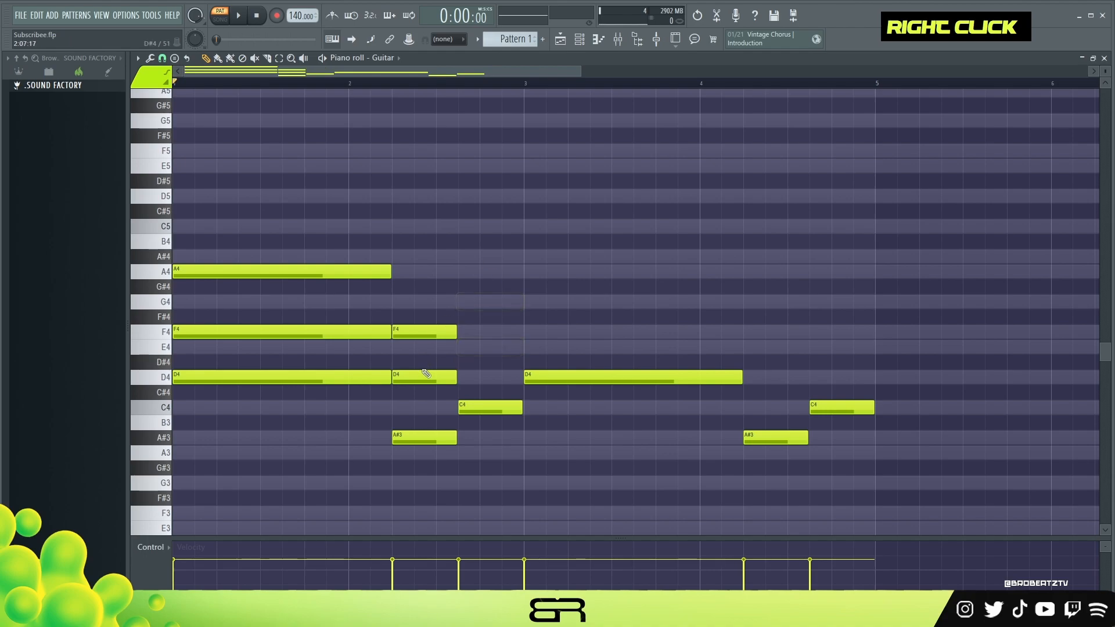
right_click(423, 377)
right_click(415, 331)
right_click(305, 331)
right_click(296, 271)
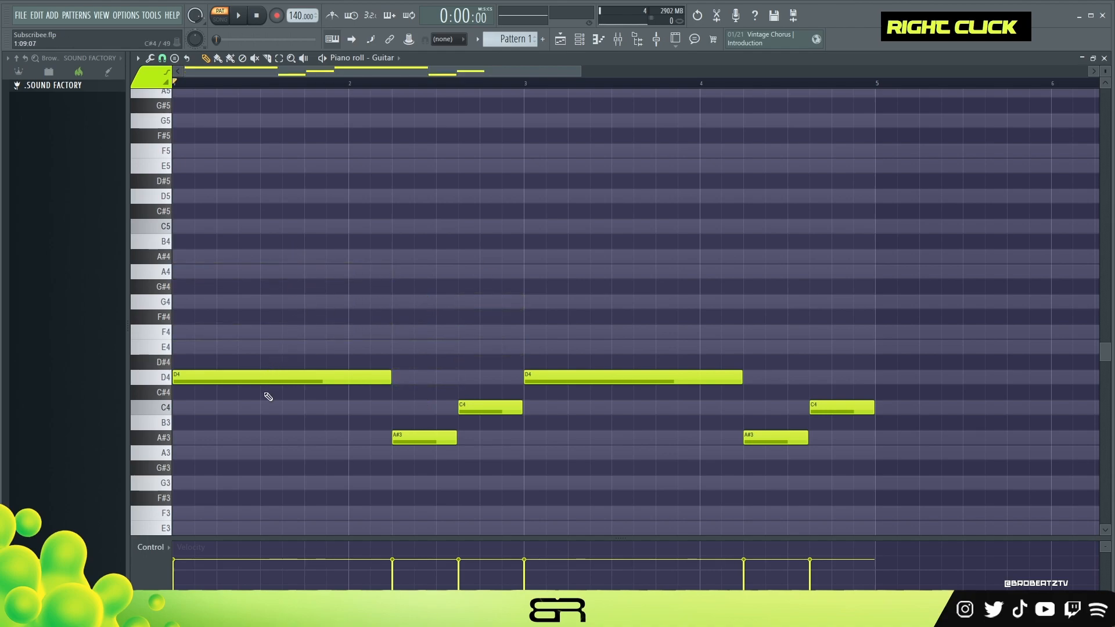
Duplicate the D4, A#3 and C4 notes in bars 1 and 2 and raise the copies one octave to D5, A#4 and C5.
left_click(426, 439, "ctrl+shift")
left_click(492, 410, "ctrl+shift")
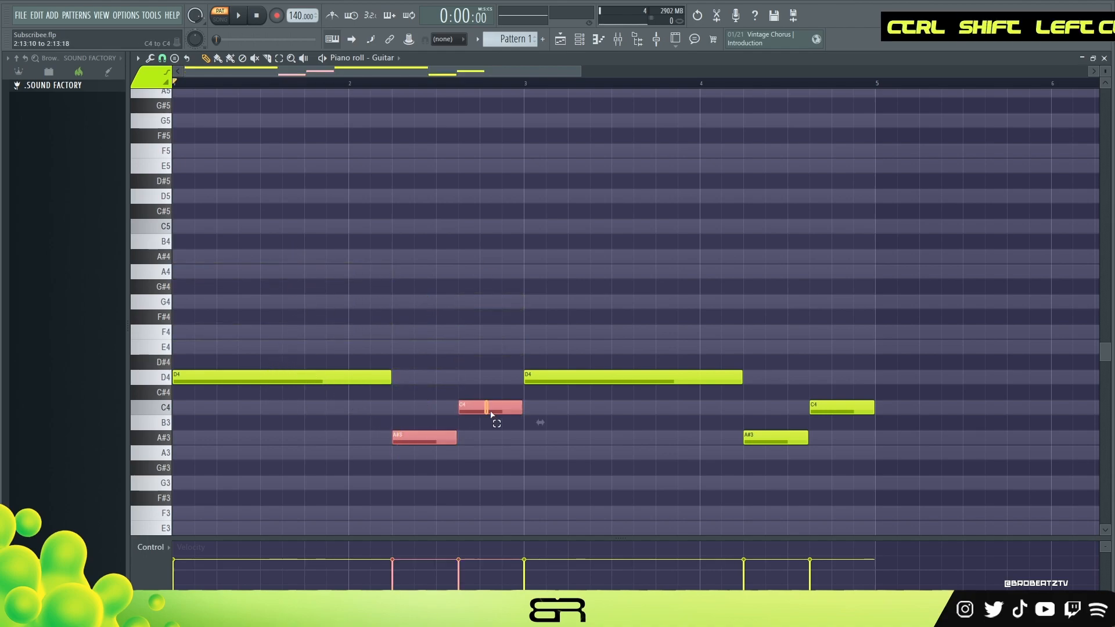
right_click(356, 395)
left_click(342, 375, "ctrl+shift")
left_click(447, 439, "ctrl+shift")
left_click(482, 408, "ctrl+shift")
mouse_move(229, 376)
left_mouse_down()
mouse_move(273, 379)
mouse_move(228, 379)
left_mouse_up()
key("ctrl+Up")
key("ctrl+Down")
key("ctrl+Up")
right_click(325, 306)
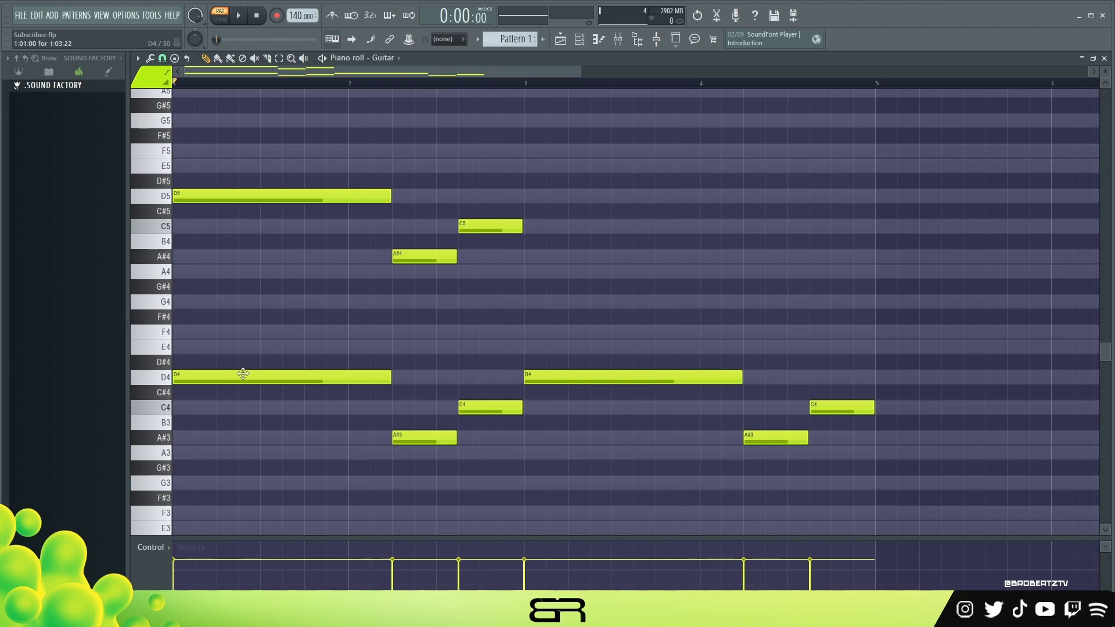
Mark the semitones above the first D4 with six short helper notes from D#4 up to G#4.
left_click_drag(198, 372, 339, 377)
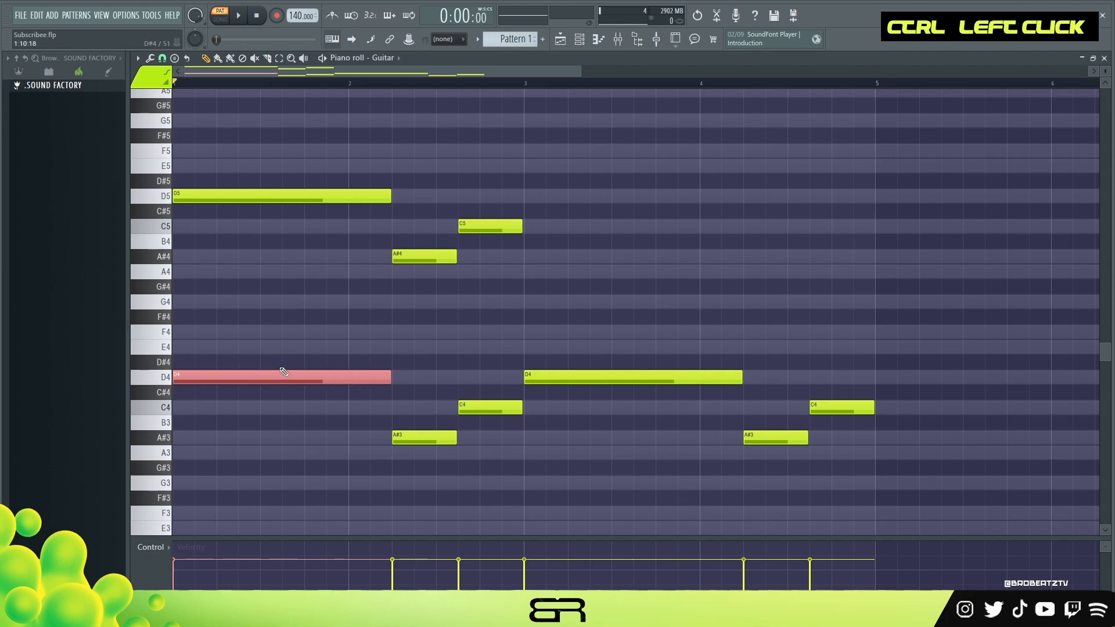
right_click(277, 362)
left_click(267, 362)
left_click(267, 347)
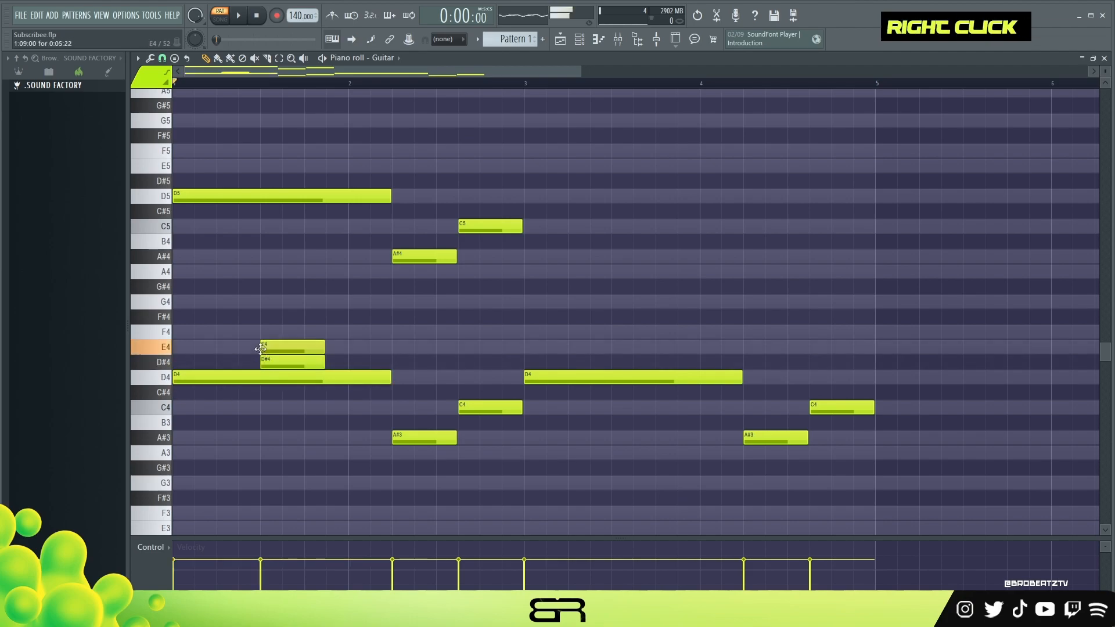
left_click(267, 332)
left_click(267, 317)
left_click(267, 302)
left_click(267, 286)
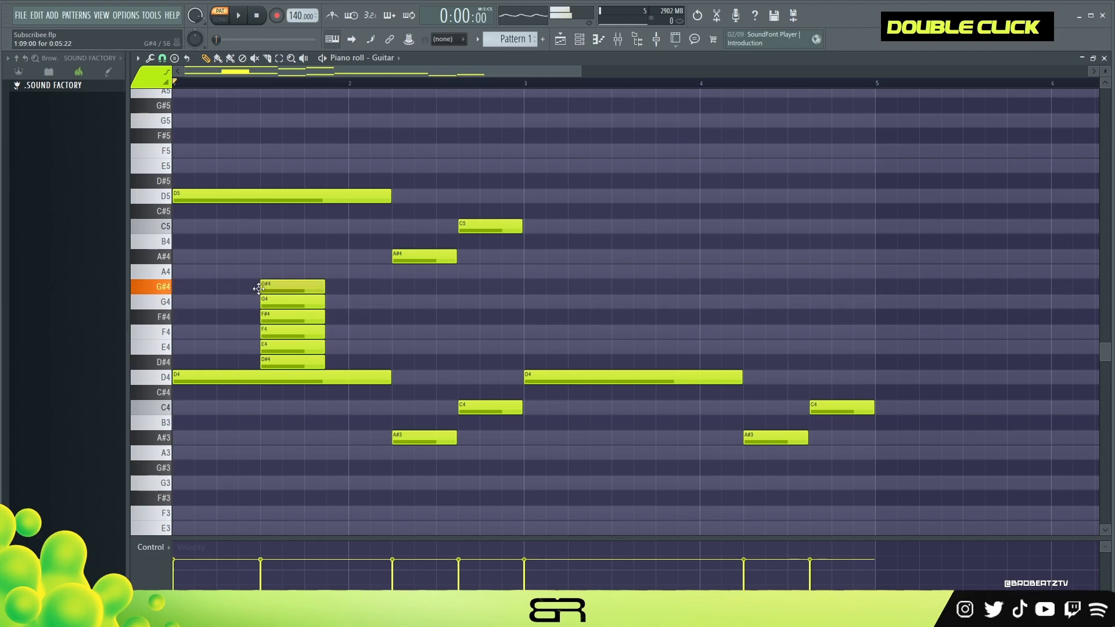
Add an A4 as long as the first D4 and delete the six short helper notes from D#4 to G#4.
left_click_drag(269, 271, 392, 273)
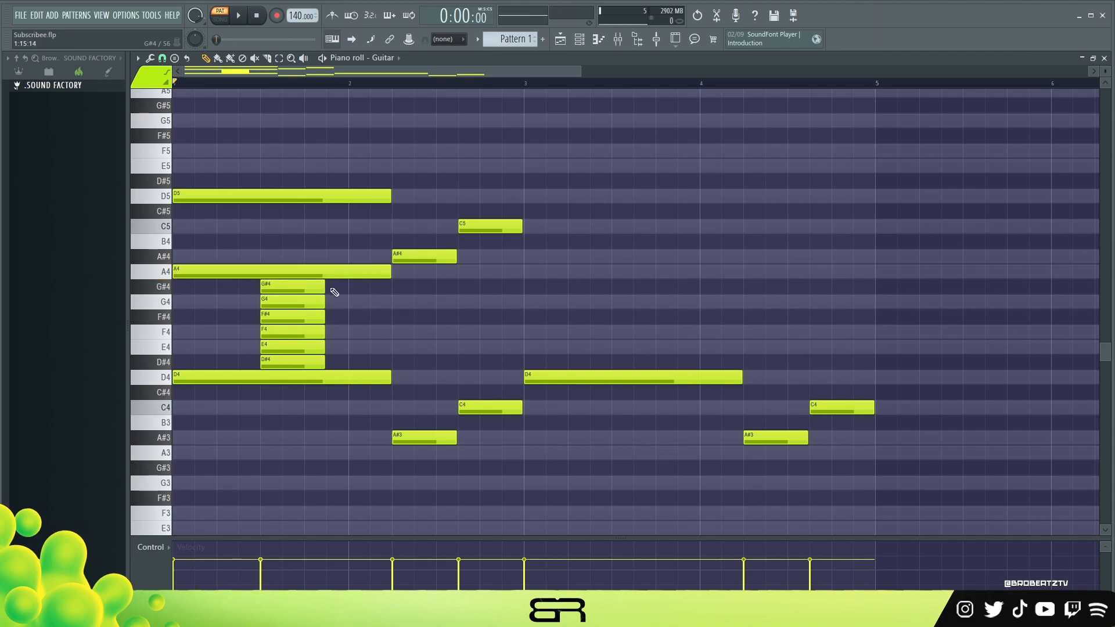
right_click(313, 287)
right_click(311, 302)
right_click(307, 317)
right_click(307, 332)
right_click(306, 347)
right_click(305, 363)
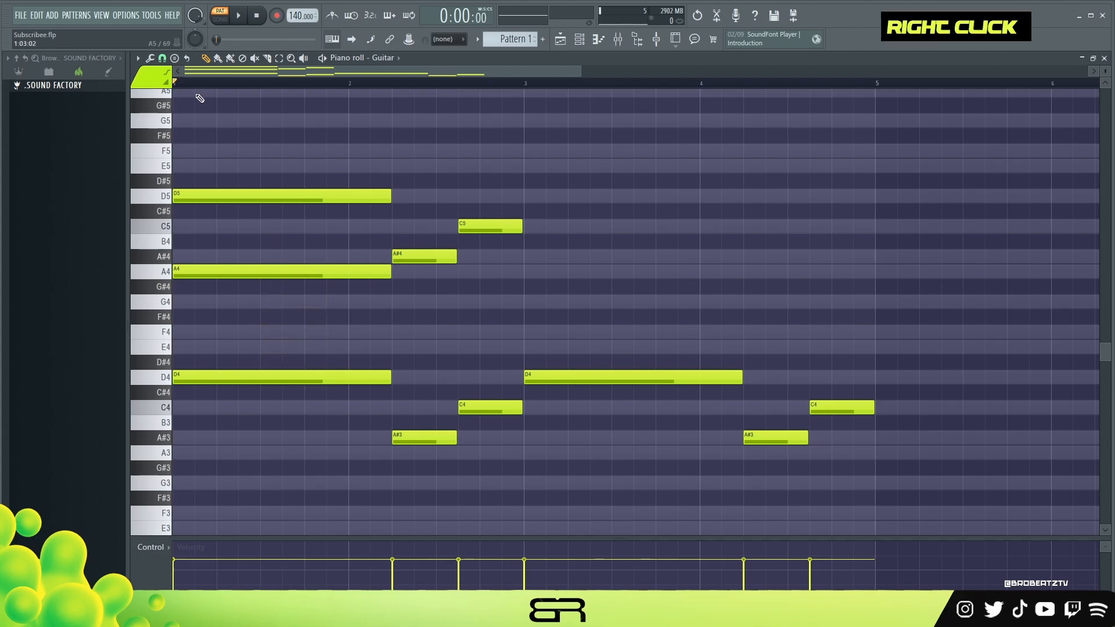
Stamp a Fifth chord of A#3 and F4 on the bar 2 A#3, with both notes as long as the A#4 above.
left_click(175, 58)
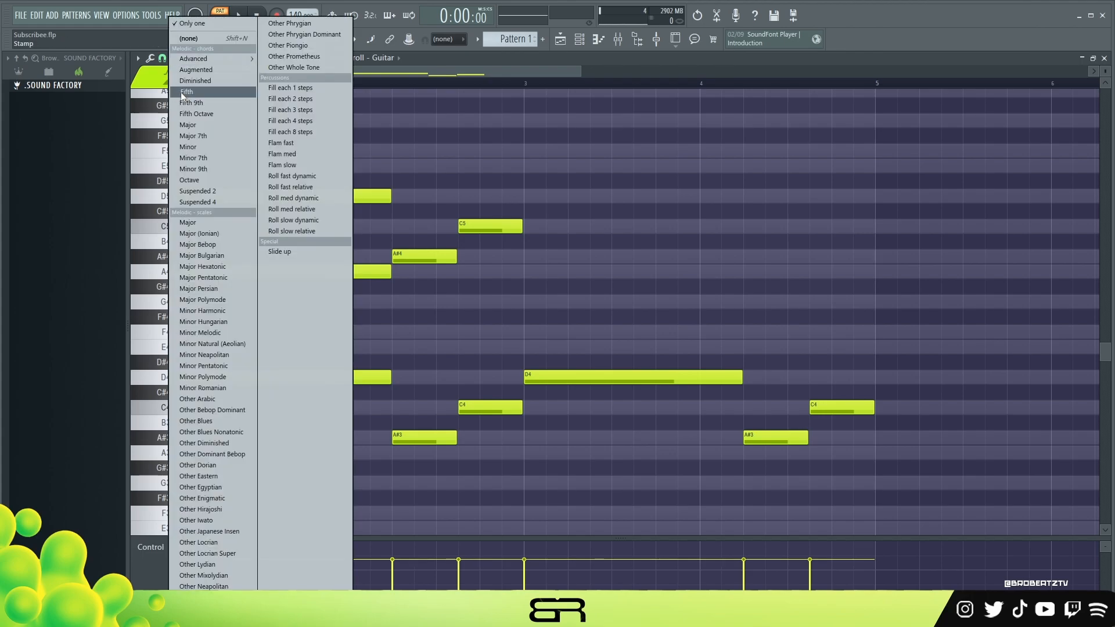
left_click(180, 92)
left_click(426, 438)
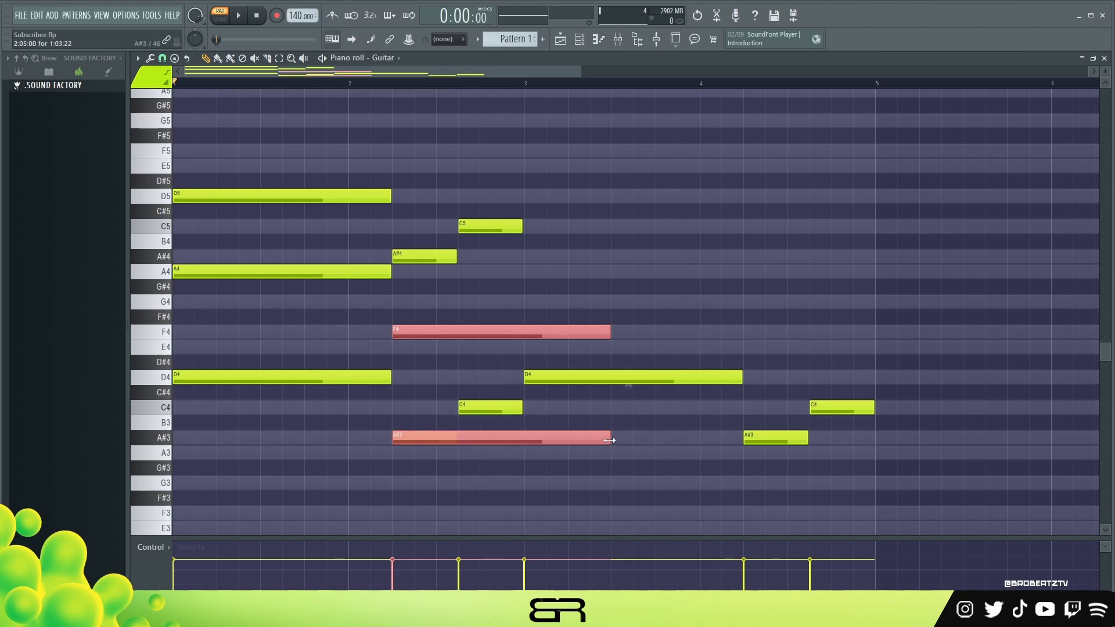
left_click_drag(610, 440, 444, 447)
left_click(446, 450)
right_click(447, 453)
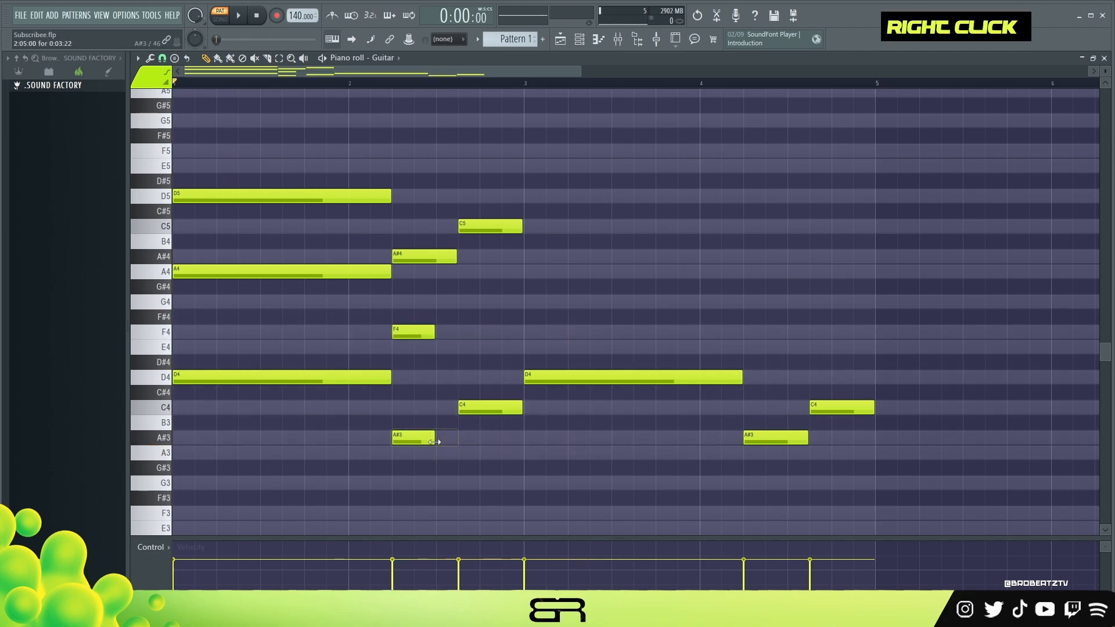
left_click_drag(434, 336, 452, 337)
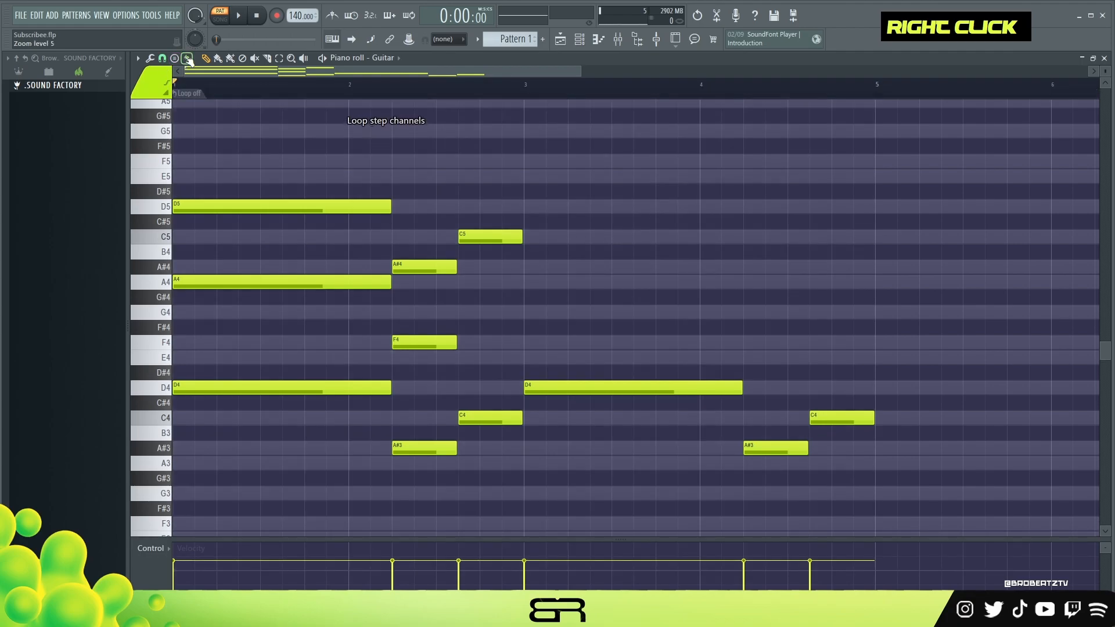
Stamp a Fifth chord of C4 and G4 on the C4 in bar 2.
left_click(175, 58)
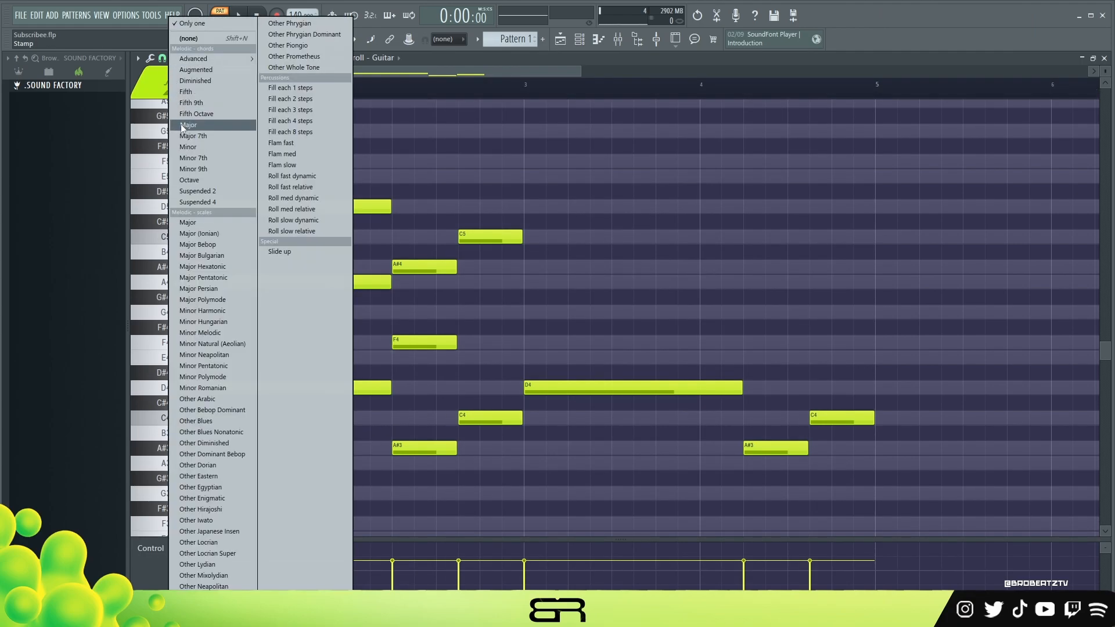
left_click(185, 92)
left_click_drag(464, 395, 467, 431)
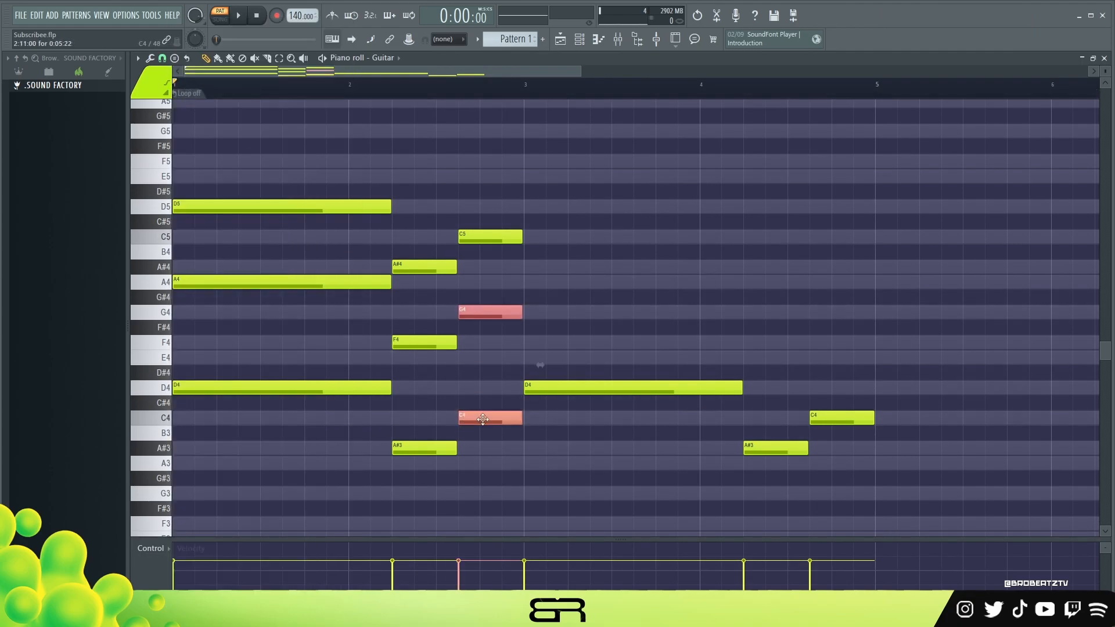
right_click(488, 378)
Play back the root, fifth and octave chords in bars 1 and 2.
key("space")
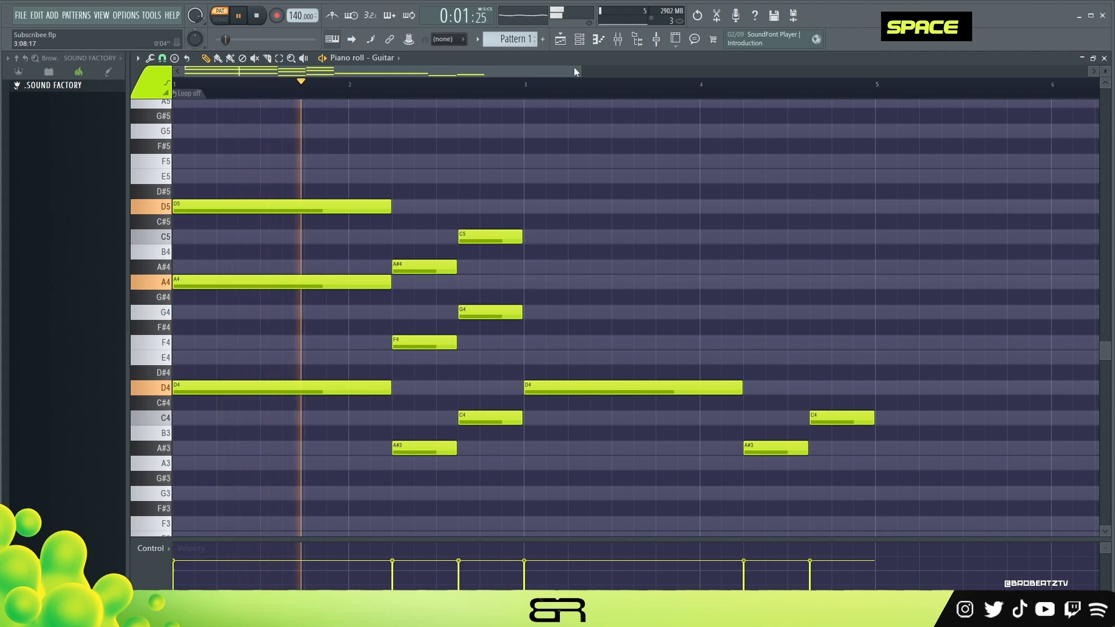
left_click_drag(579, 70, 543, 73)
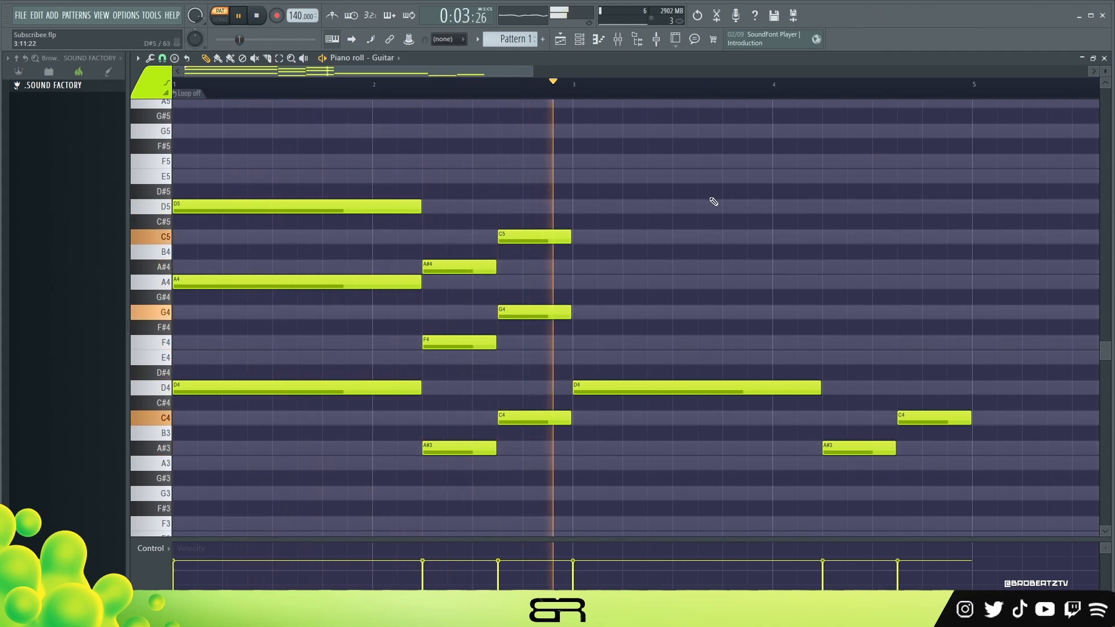
key("space")
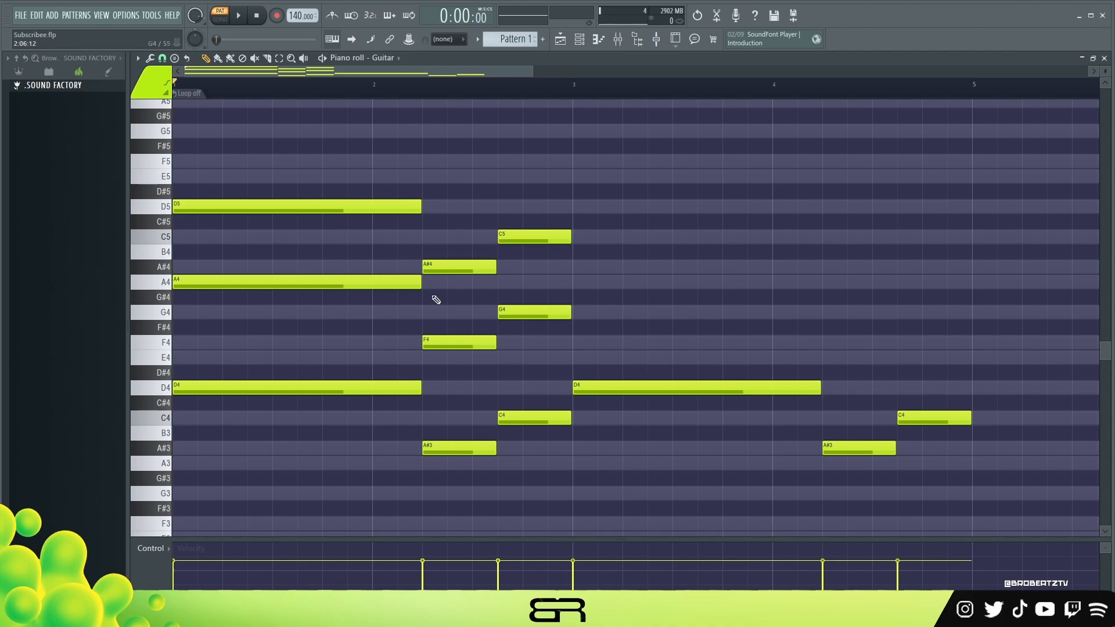
Try short G5, F5 and E5 notes above the bar 1 D5 and delete them.
left_click(180, 135)
left_click(212, 160)
left_click(306, 173)
right_click(308, 175)
right_click(224, 132)
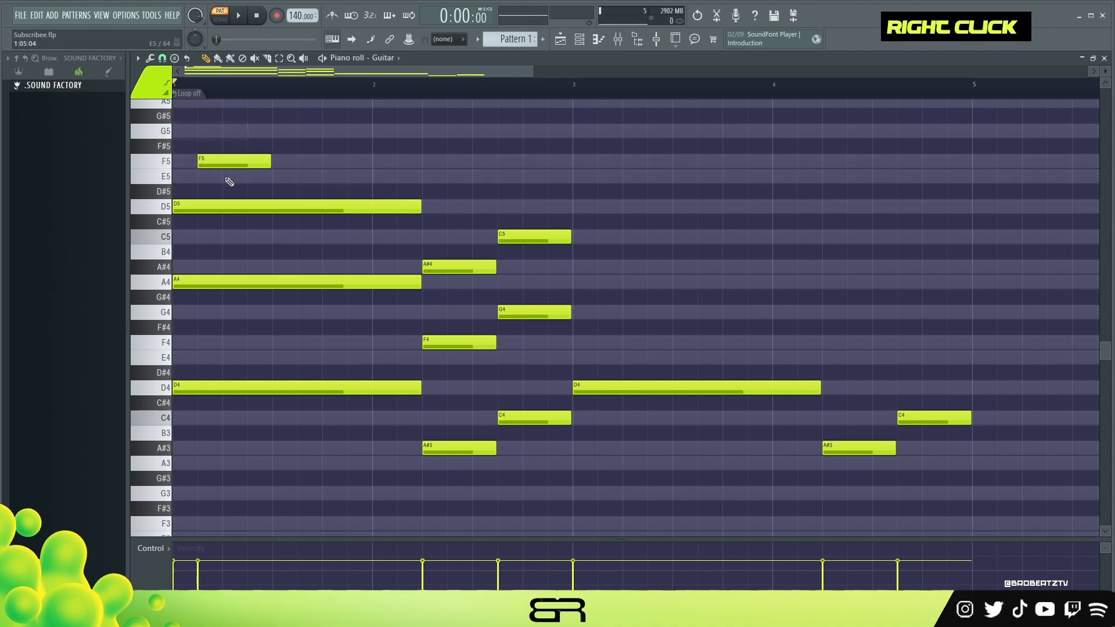
left_click(229, 203, "ctrl+shift")
left_click(475, 268, "ctrl+shift")
left_click(545, 240, "ctrl+shift")
right_click(629, 230)
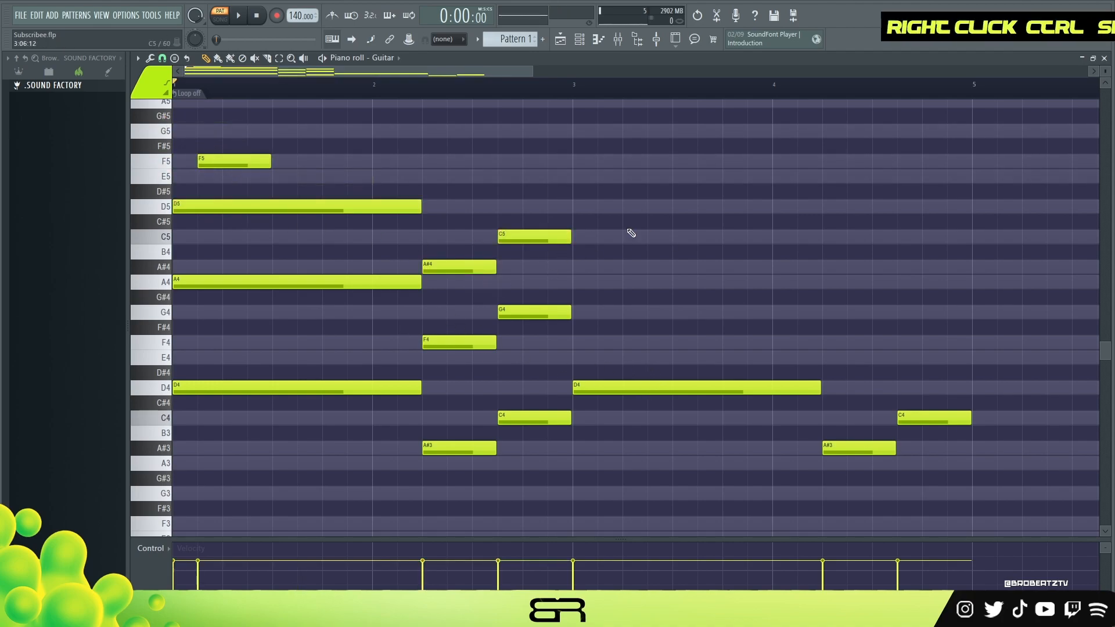
right_click(223, 155)
left_click_drag(203, 216, 327, 277)
left_click_drag(197, 290, 343, 371)
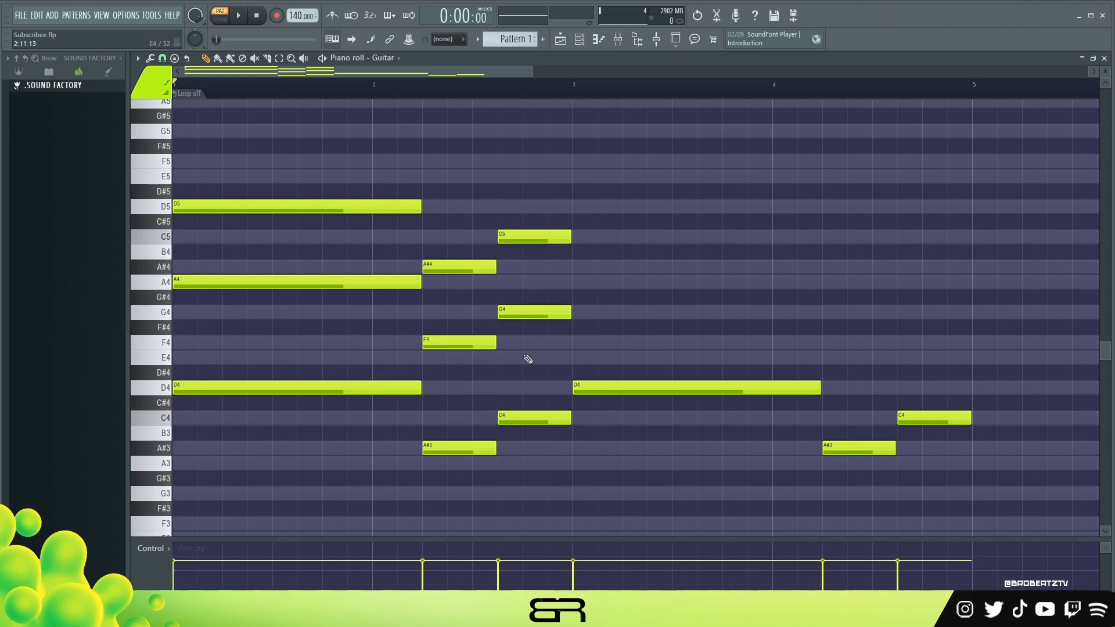
Build triads in bars 3 and 4 by copying D4 to F4 and A4, A#3 to D4 and F4, and C4 to E4 and G4.
left_click_drag(599, 387, 586, 279)
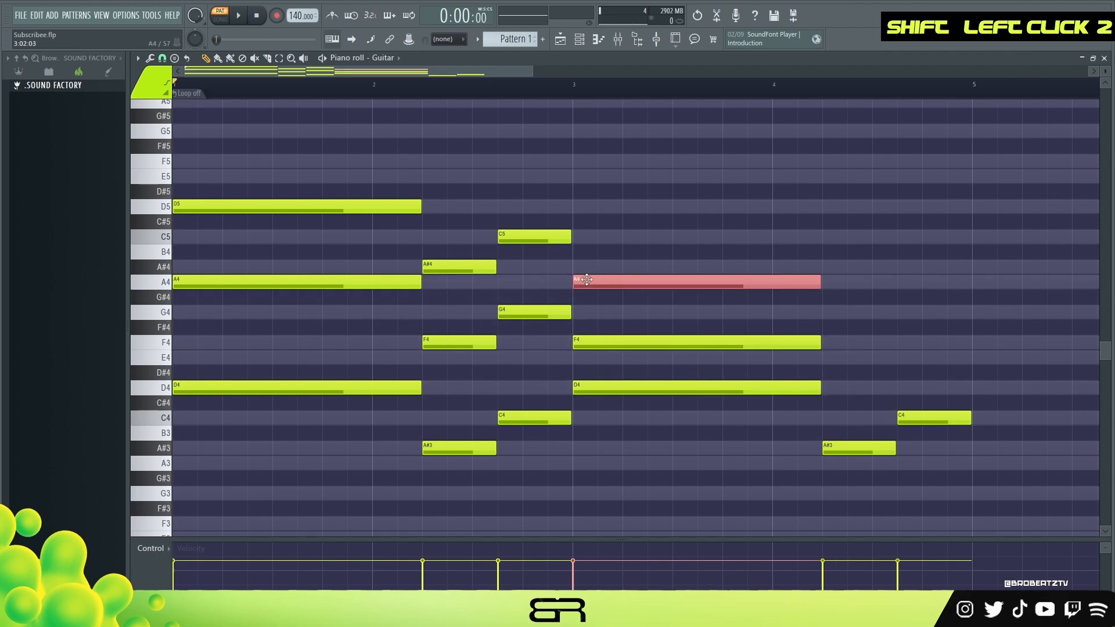
right_click(877, 317)
left_click(832, 448, "ctrl")
left_click_drag(832, 448, 831, 338, "shift")
left_click_drag(911, 417, 911, 312, "shift")
right_click(763, 331)
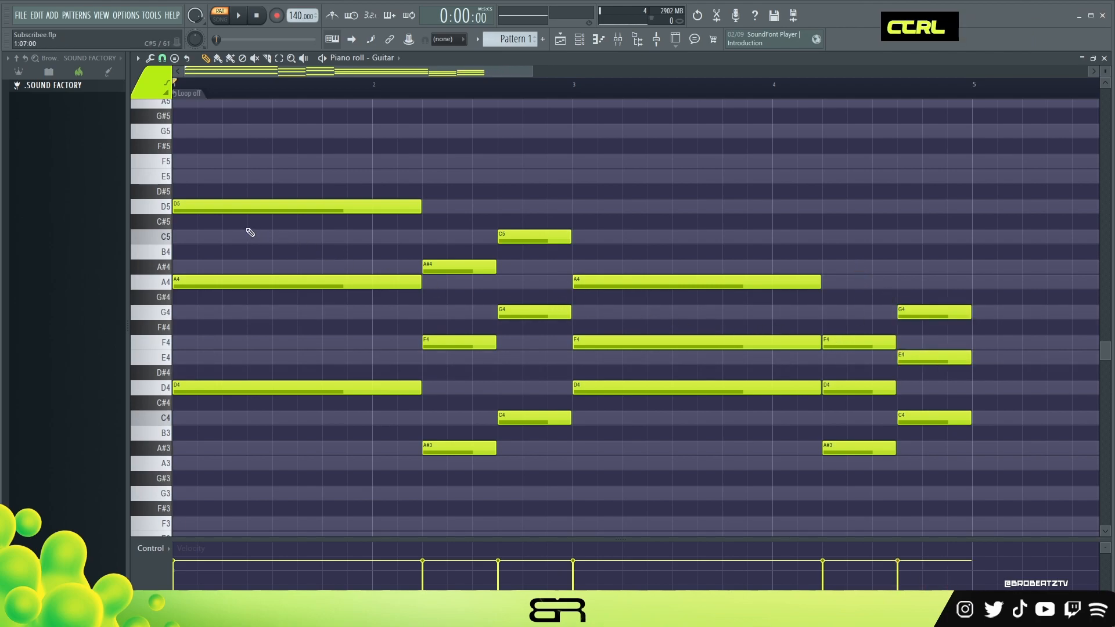
Try short E4 and G4 notes between the chord tones in bar 3 and delete them.
left_click_drag(234, 221, 317, 267, "ctrl")
left_click_drag(294, 309, 369, 360, "ctrl")
left_click(633, 313, "ctrl")
left_click_drag(645, 350, 684, 374, "ctrl+shift")
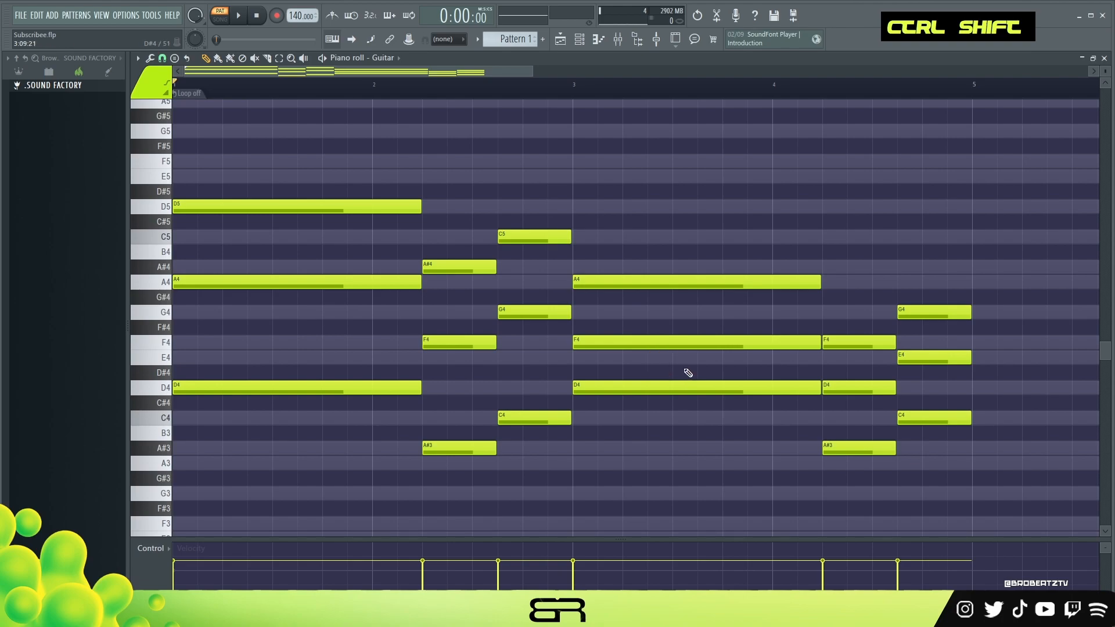
left_click(655, 358)
left_click(701, 314)
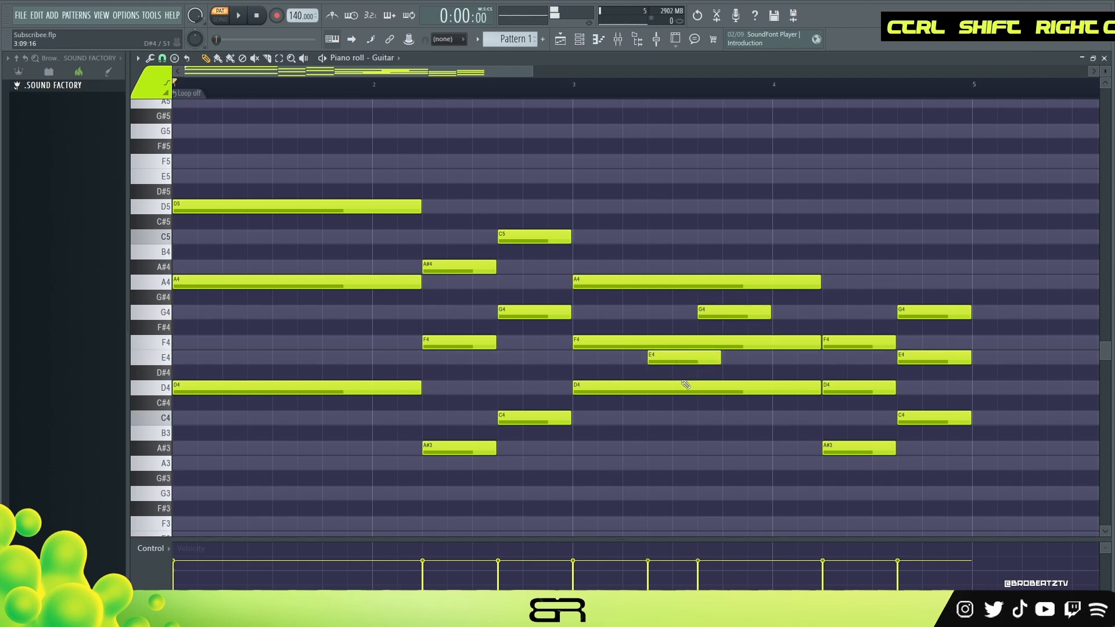
left_click(713, 314, "ctrl+shift")
left_click(692, 359, "ctrl+shift")
right_click(730, 326)
right_click(719, 314)
right_click(694, 357)
Try short E4, F4, G4, C5 and A#4 notes between the chord tones in bar 1 and delete them.
left_click(218, 355)
left_click(251, 342)
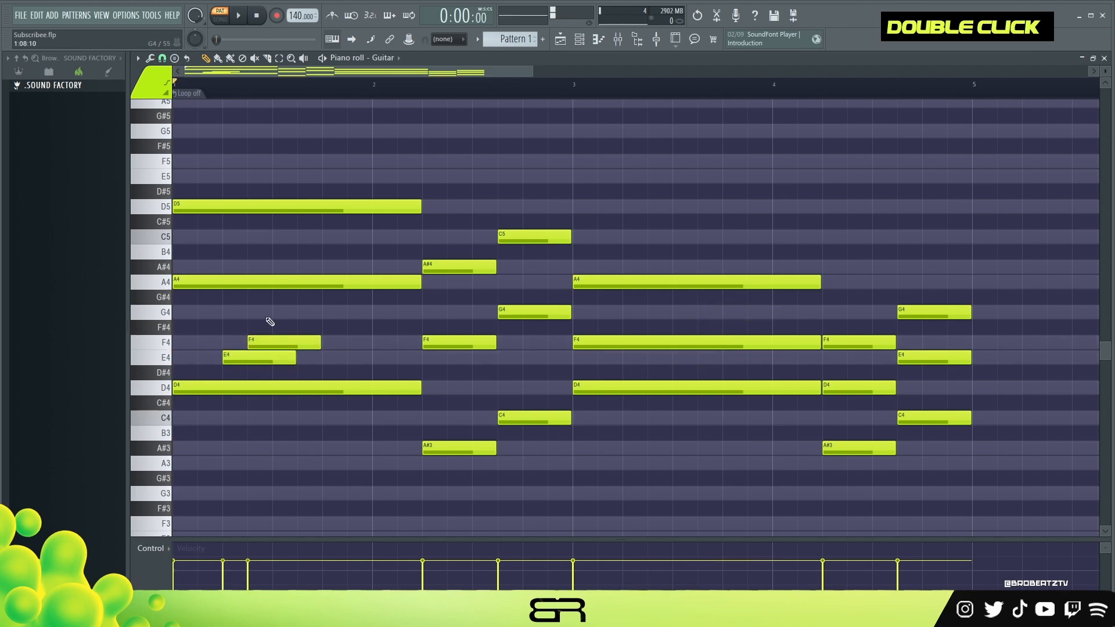
left_click(275, 313)
left_click(276, 237)
left_click(301, 267)
right_click(318, 234)
right_click(328, 268)
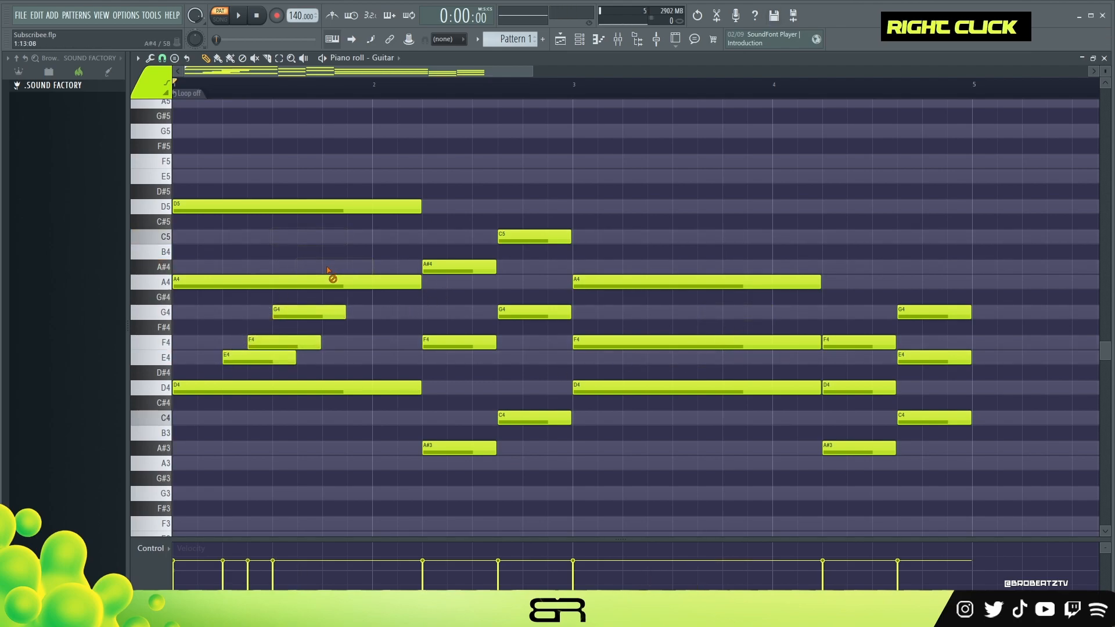
right_click(306, 312)
right_click(290, 342)
right_click(273, 357)
Delete all the added chord notes above the root notes in bars 3 and 4.
right_click(694, 282)
right_click(726, 343)
right_click(860, 342)
right_click(914, 311)
right_click(909, 357)
right_click(854, 388)
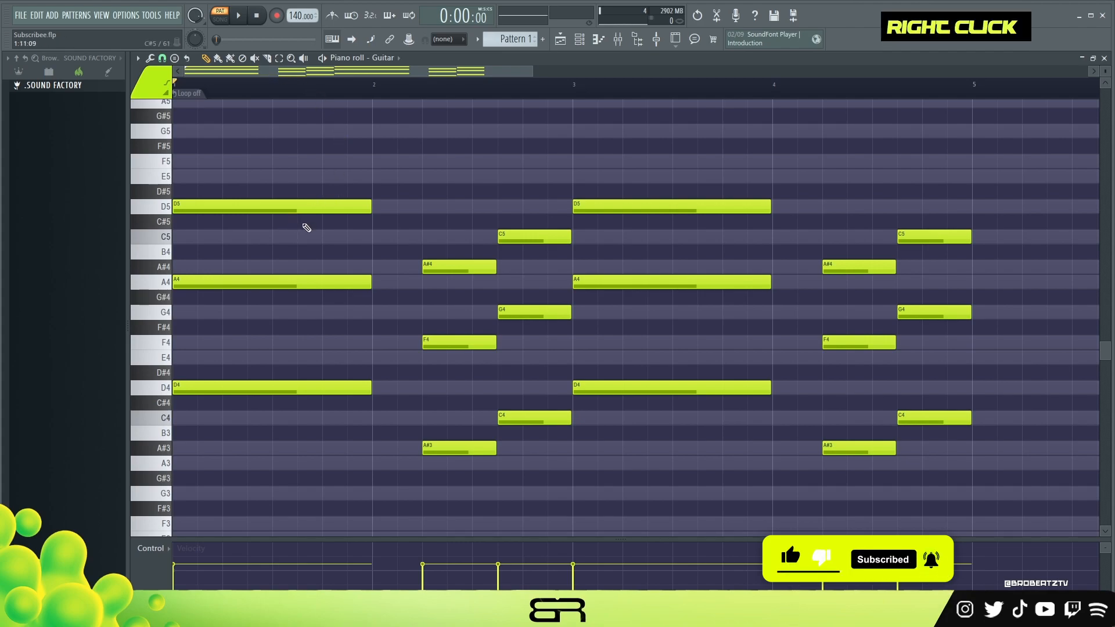
Move the A4 in bar 1 two steps later so it starts at 1:03.
left_click_drag(263, 244, 281, 325)
left_click(587, 282, "ctrl+shift")
left_click_drag(600, 283, 616, 286)
right_click(239, 312)
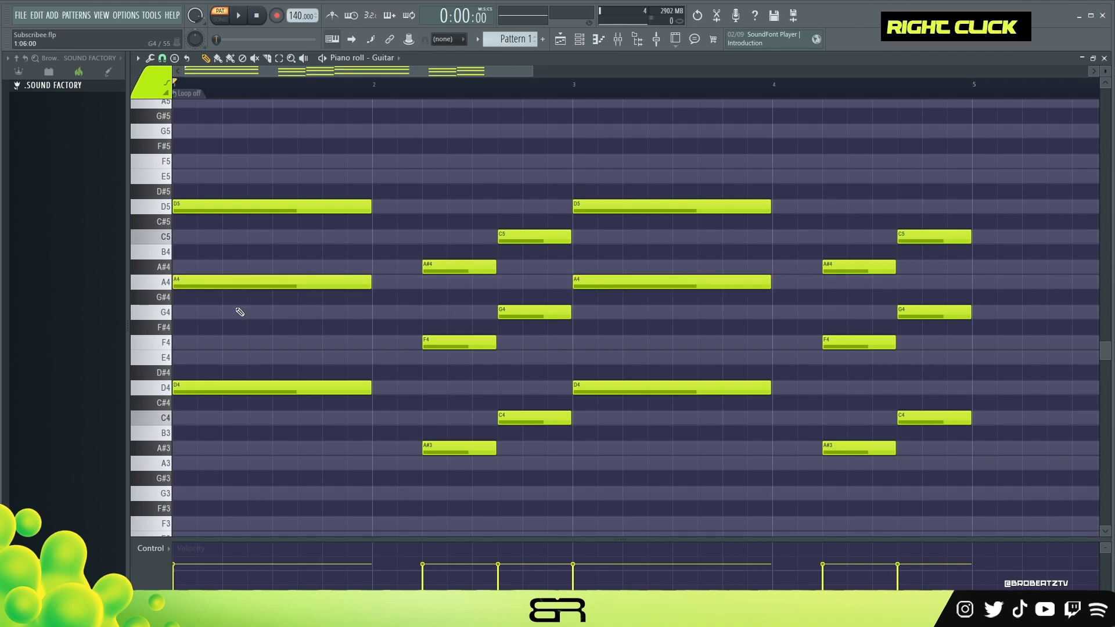
left_click_drag(238, 244, 239, 318)
mouse_move(201, 283)
left_mouse_down()
mouse_move(251, 283)
mouse_move(220, 282)
left_mouse_up()
right_click(281, 334)
Add short E4, G4, E4 and C5 notes at 1:07, 1:11, 1:13 and 1:15, and play them back.
left_click(267, 356)
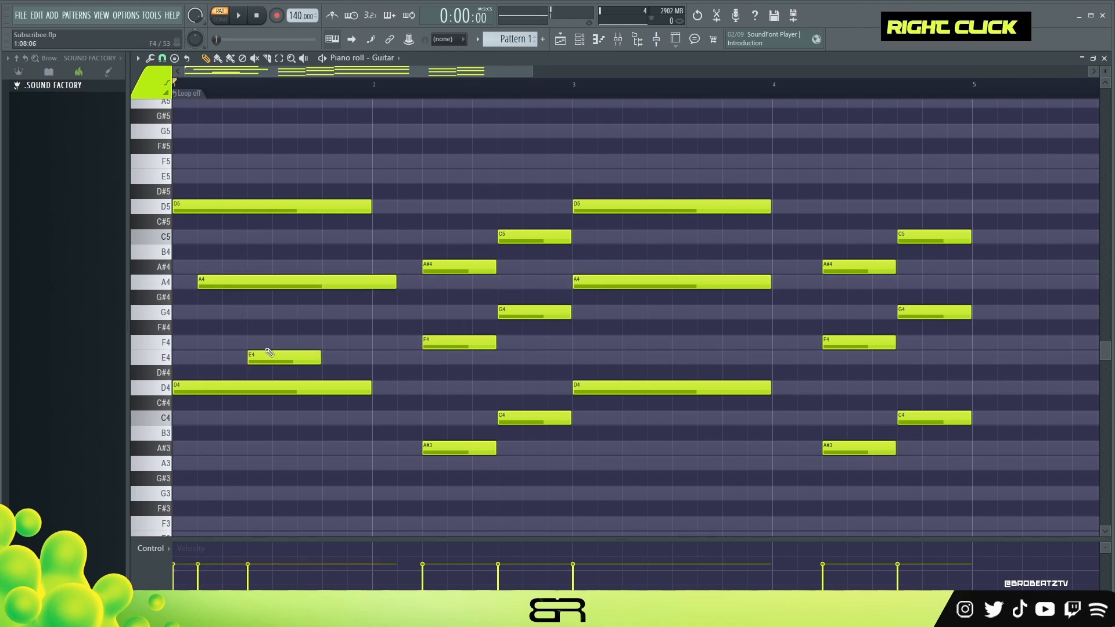
left_click(296, 315)
left_click(331, 357)
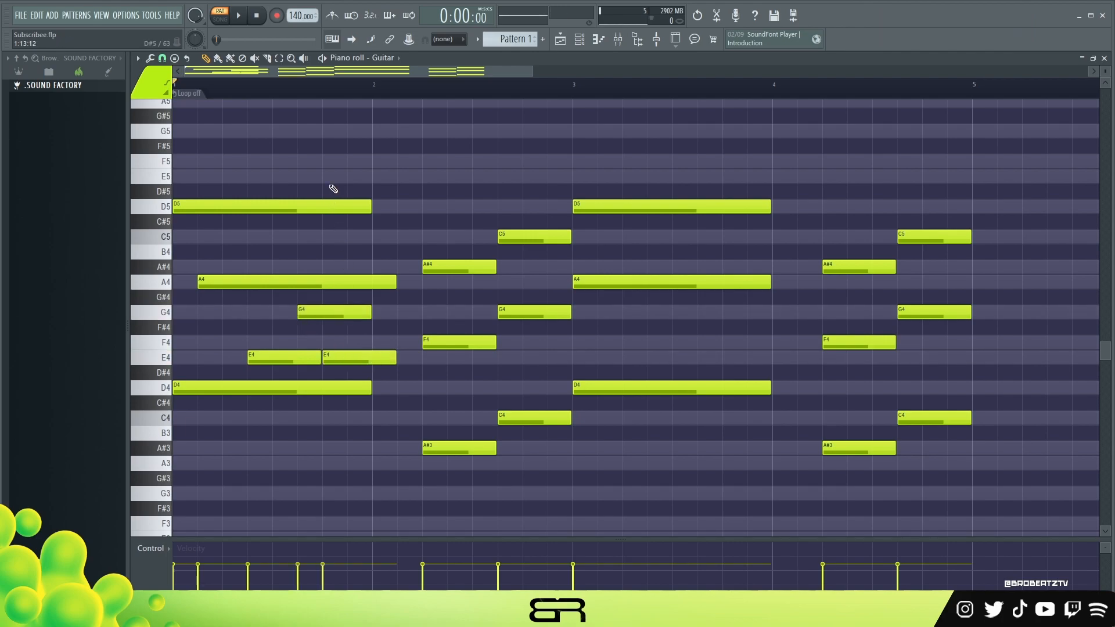
left_click(350, 236)
key("space")
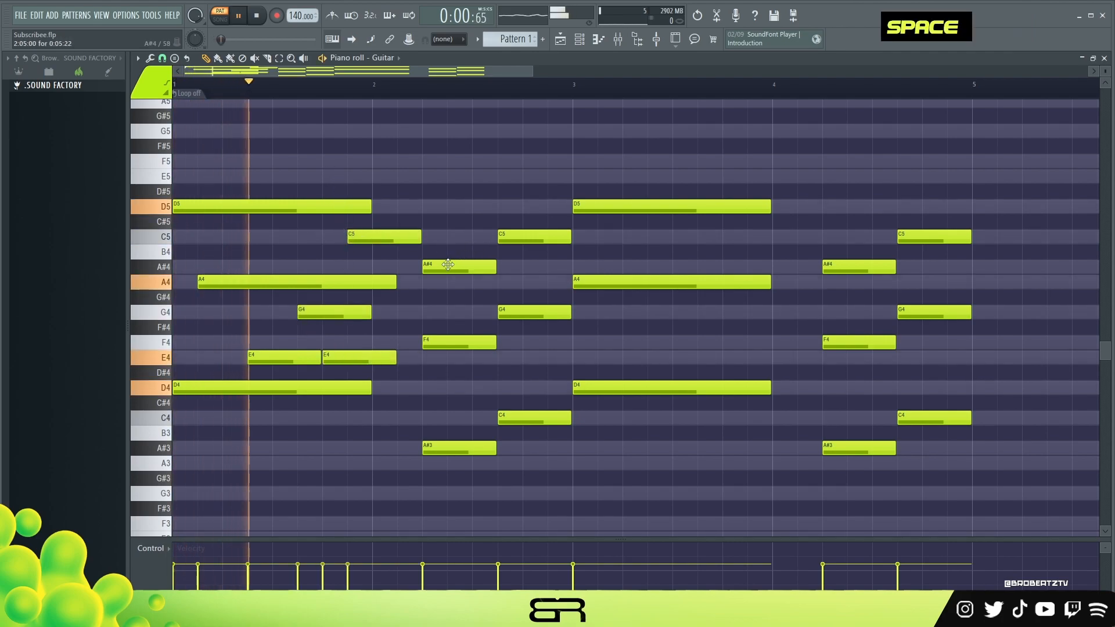
key("space")
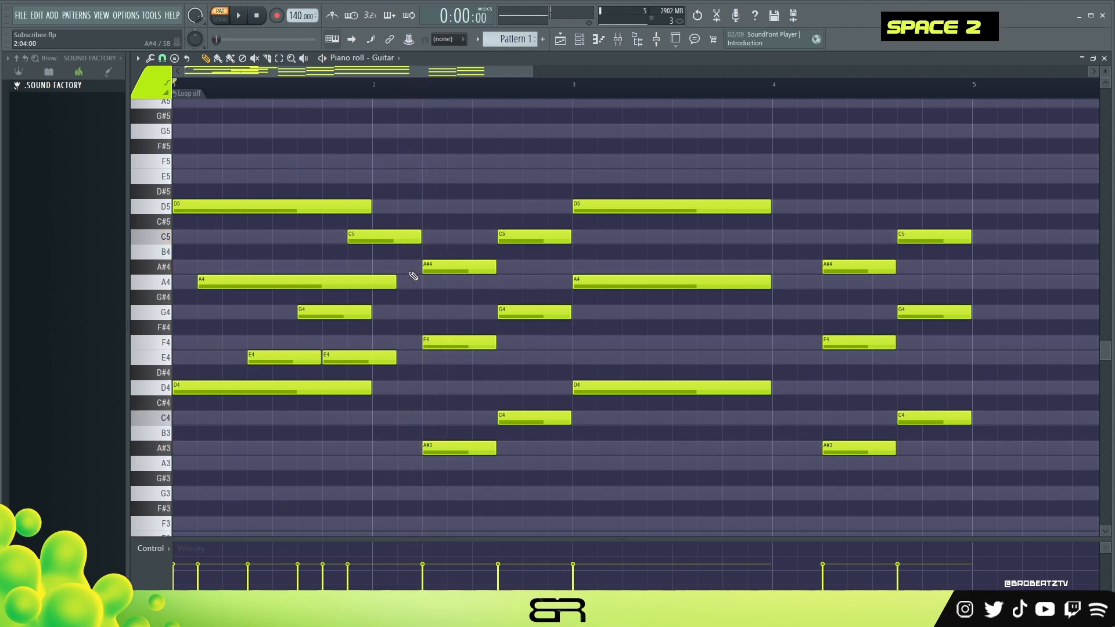
Delete the short C5, G4 and both E4 notes from bar 1.
right_click(400, 237)
right_click(321, 315)
right_click(348, 358)
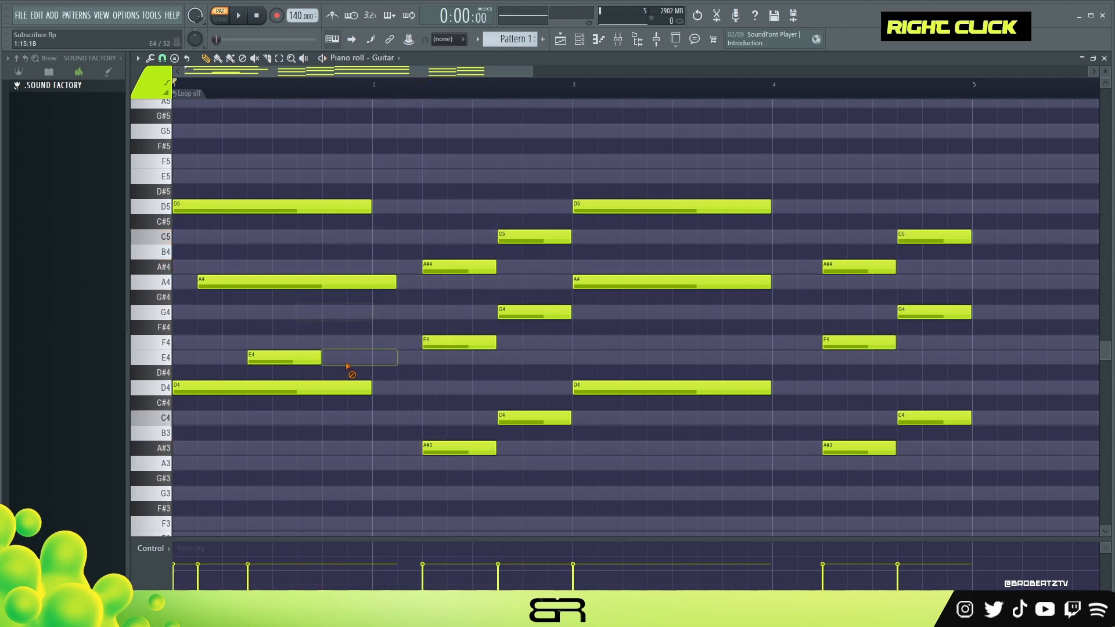
right_click(309, 358)
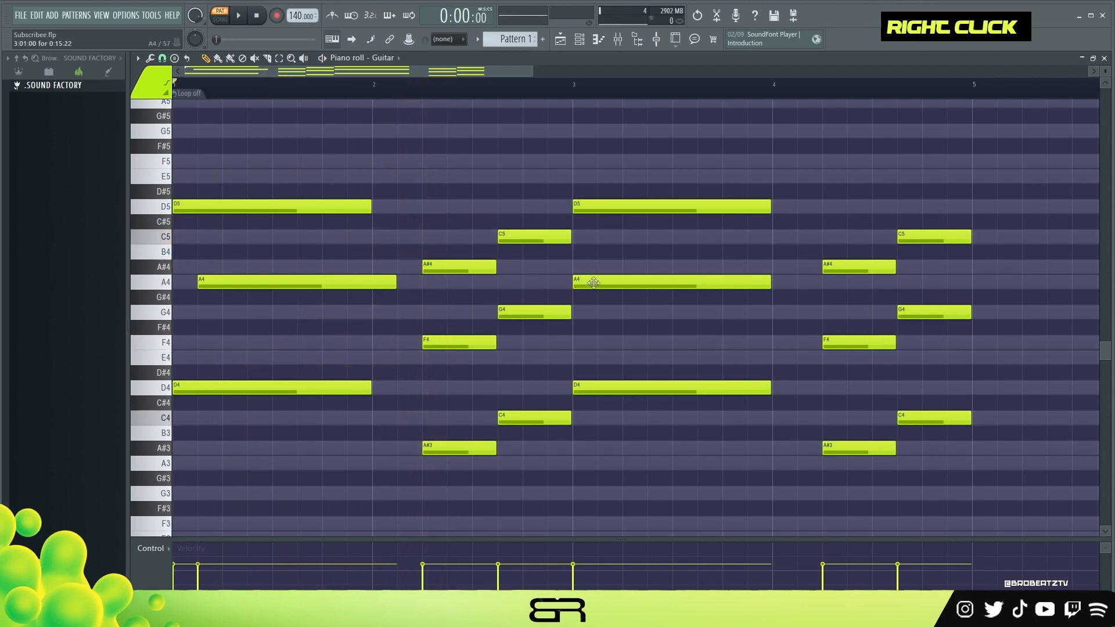
Move the A4 in bar 3 to 3:03 and add an E4 at 1:07 about eight steps long.
left_click_drag(593, 283, 617, 283)
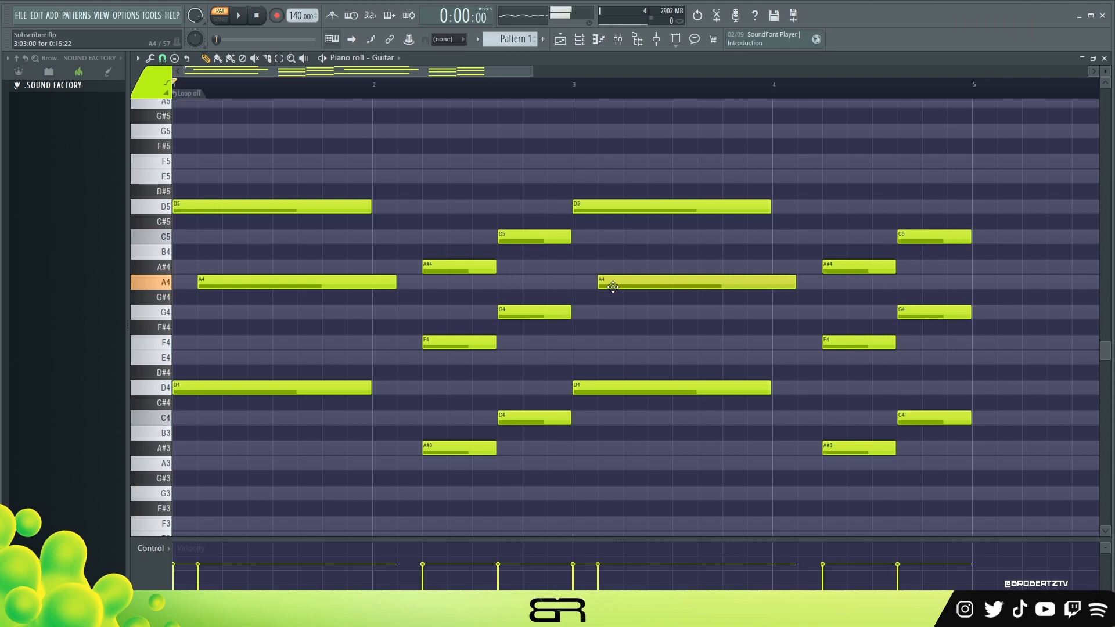
left_click(252, 364)
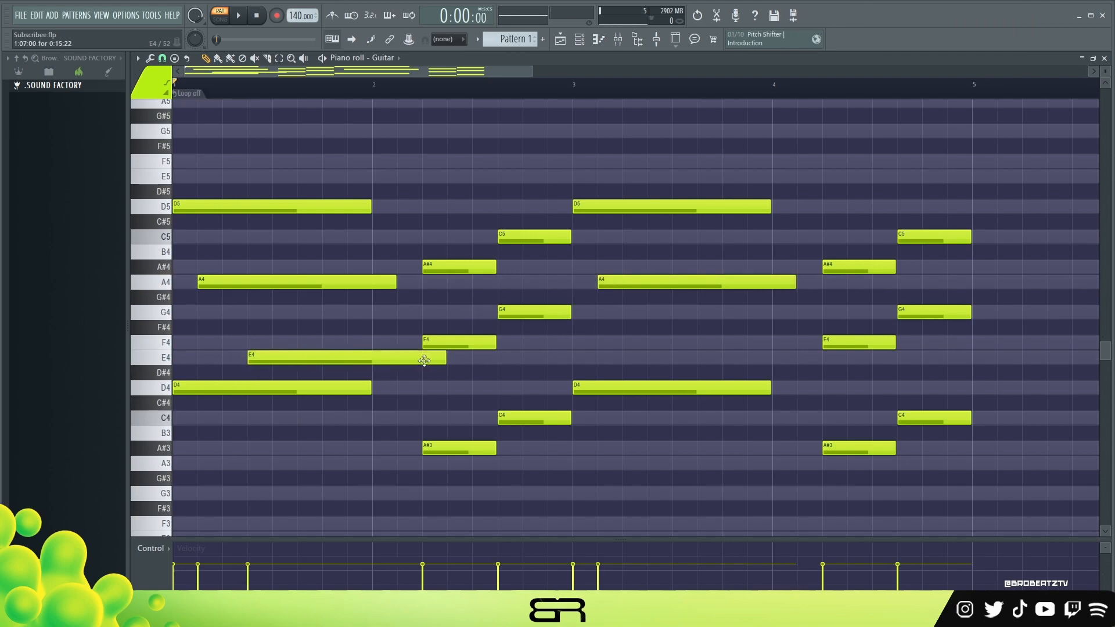
left_click_drag(447, 363, 345, 363)
Play back bar 1 and move its D5 four steps later to start at 1:05.
key("space")
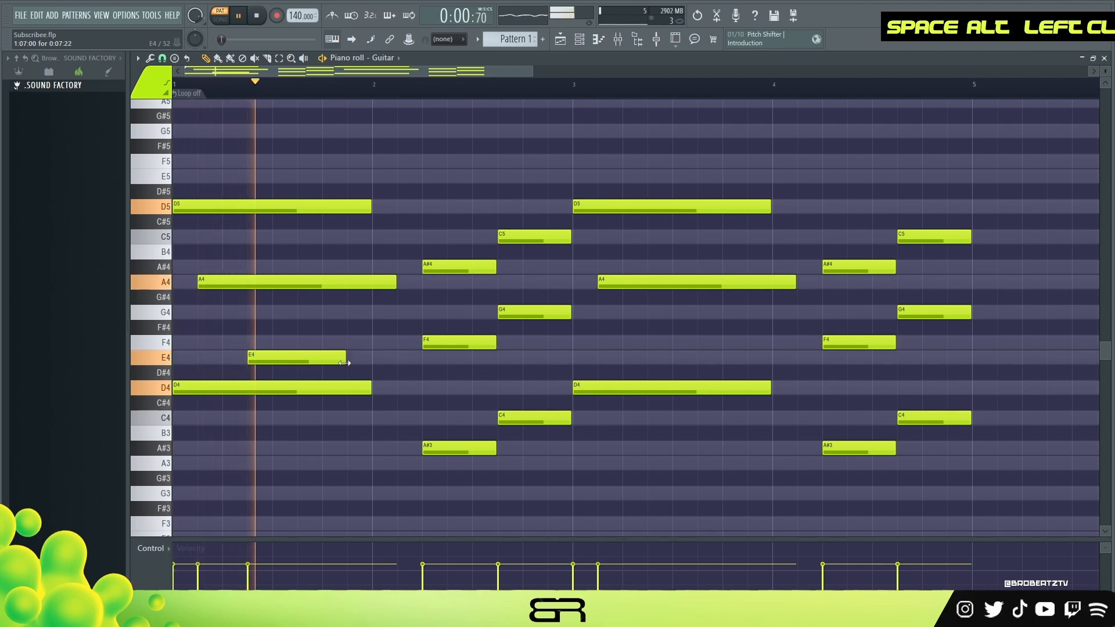
key("space")
left_click_drag(203, 207, 253, 210)
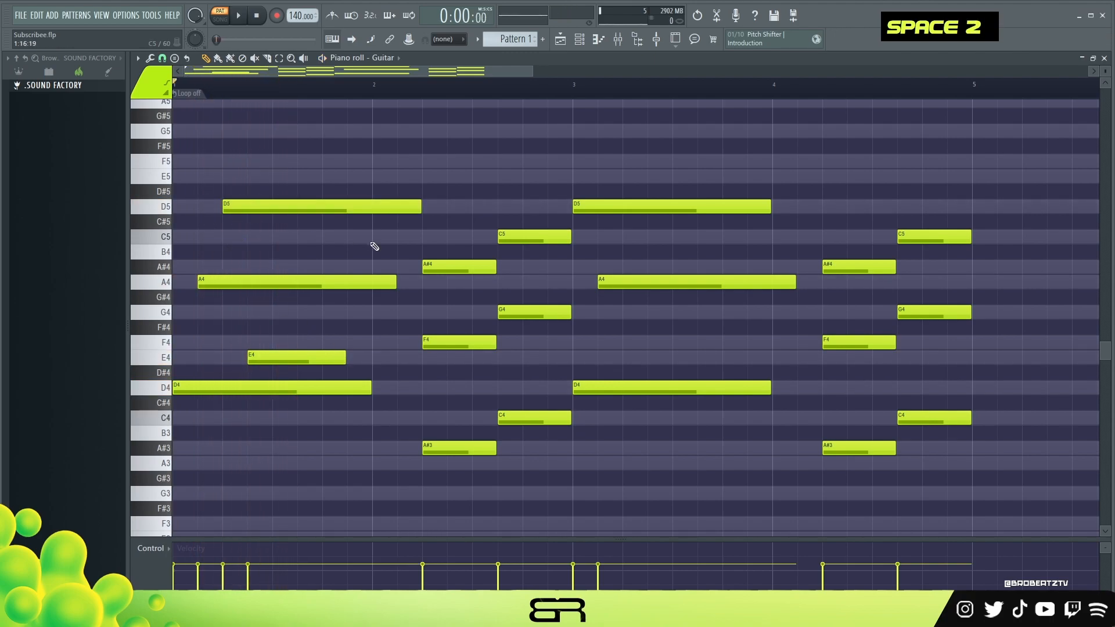
Play back bar 1 and move its D5 to the start of the bar at 1:01.
key("space")
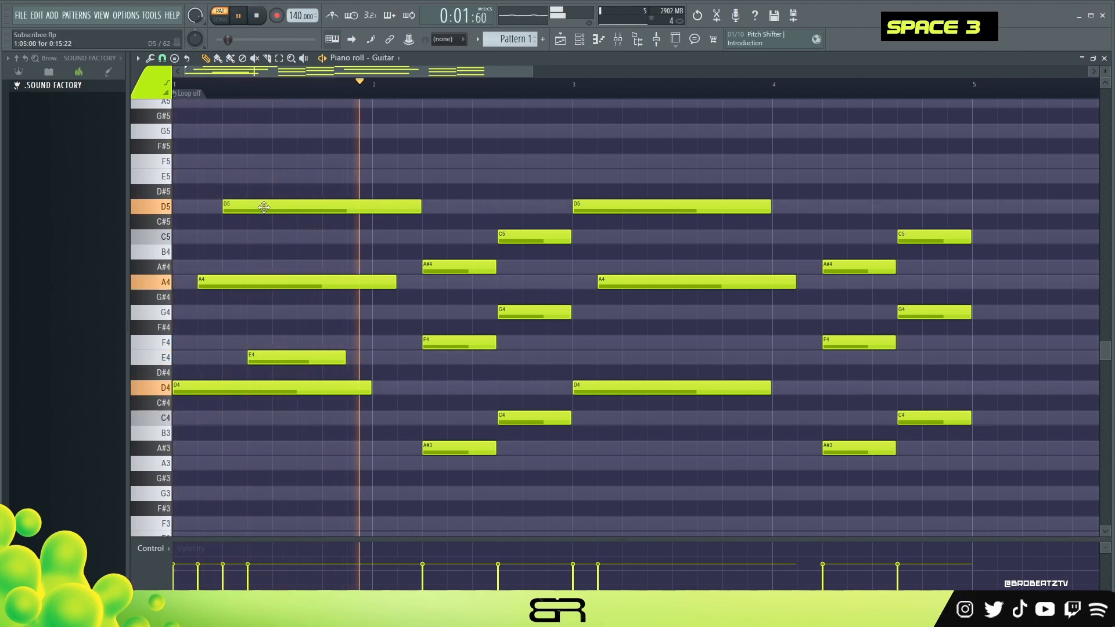
key("space")
left_click_drag(232, 207, 183, 207)
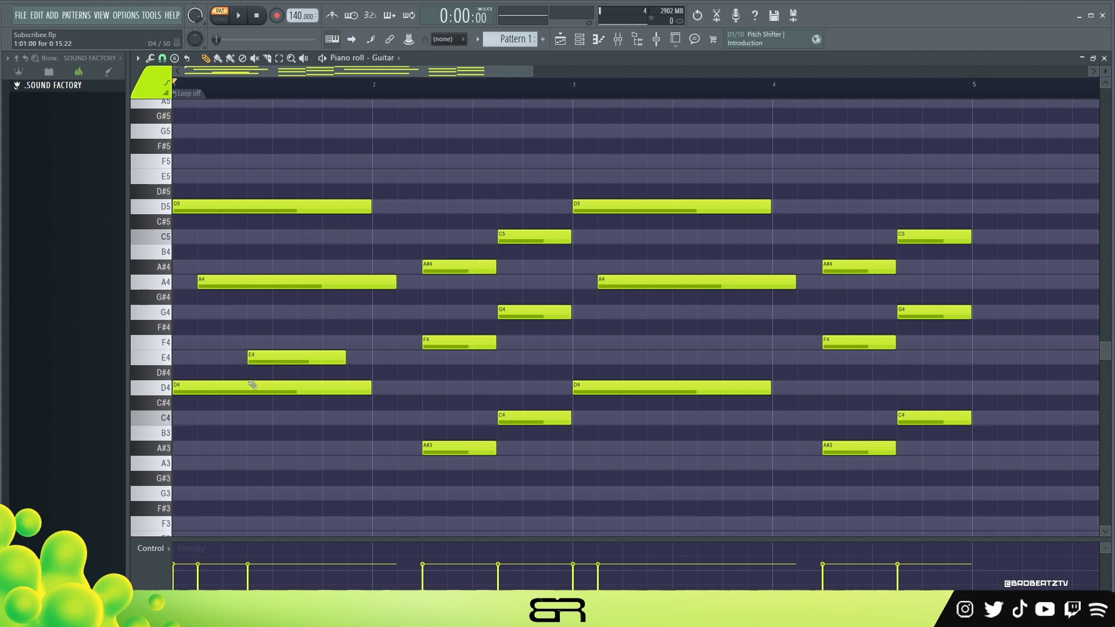
Raise the E4 at 1:07 to F4 and play back bar 1.
key("ctrl")
left_click_drag(275, 358, 275, 342)
key("space")
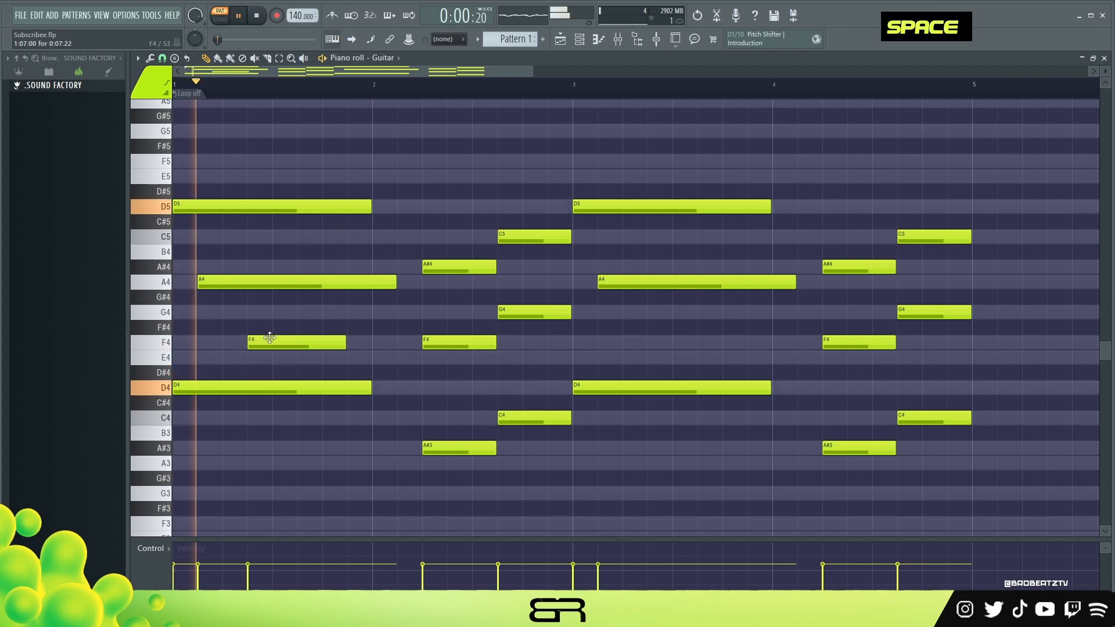
key("space")
key("space")
key("space")
Copy the F4 in bar 1 to G4 at 1:11, lengthen it to ten steps and play it back.
left_click(279, 342, "ctrl")
left_click_drag(279, 342, 320, 310)
key("space")
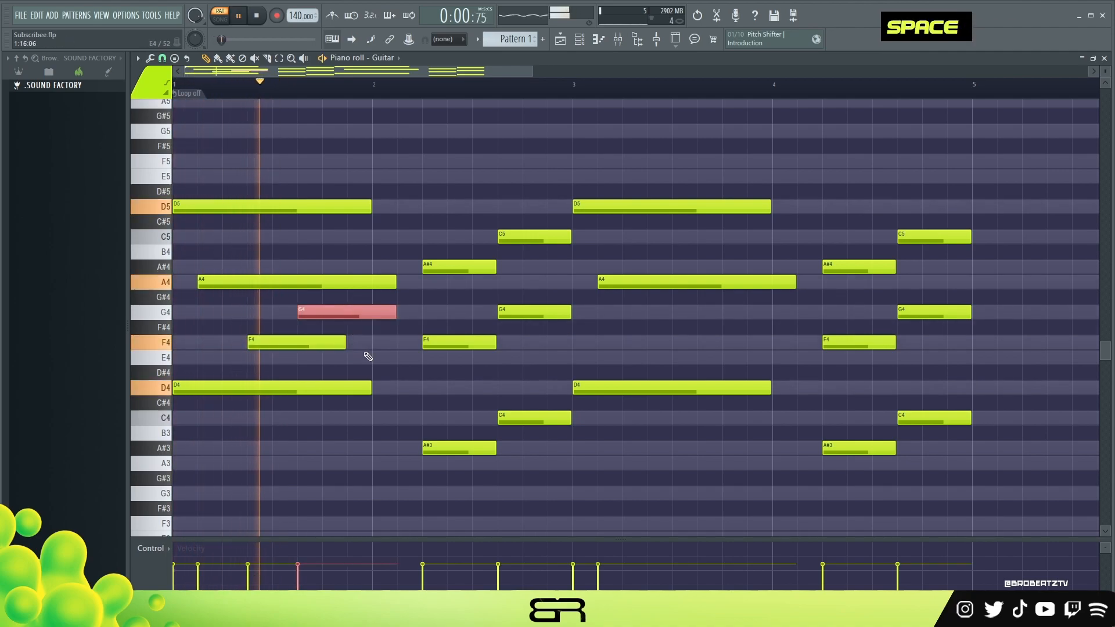
key("space")
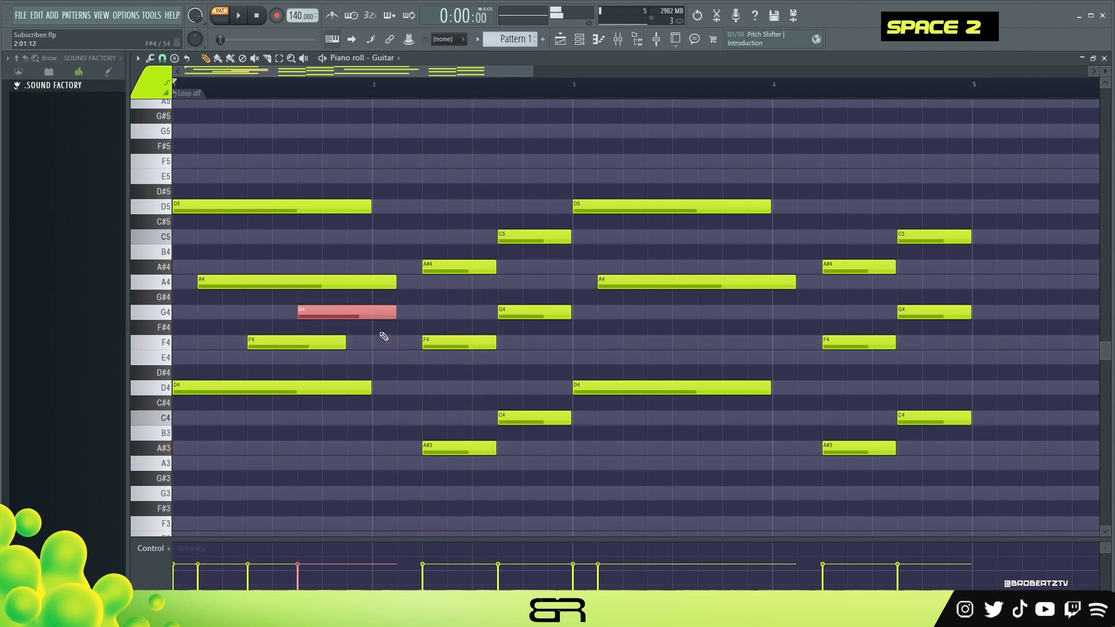
key("space")
left_click_drag(396, 312, 424, 313)
right_click(458, 321)
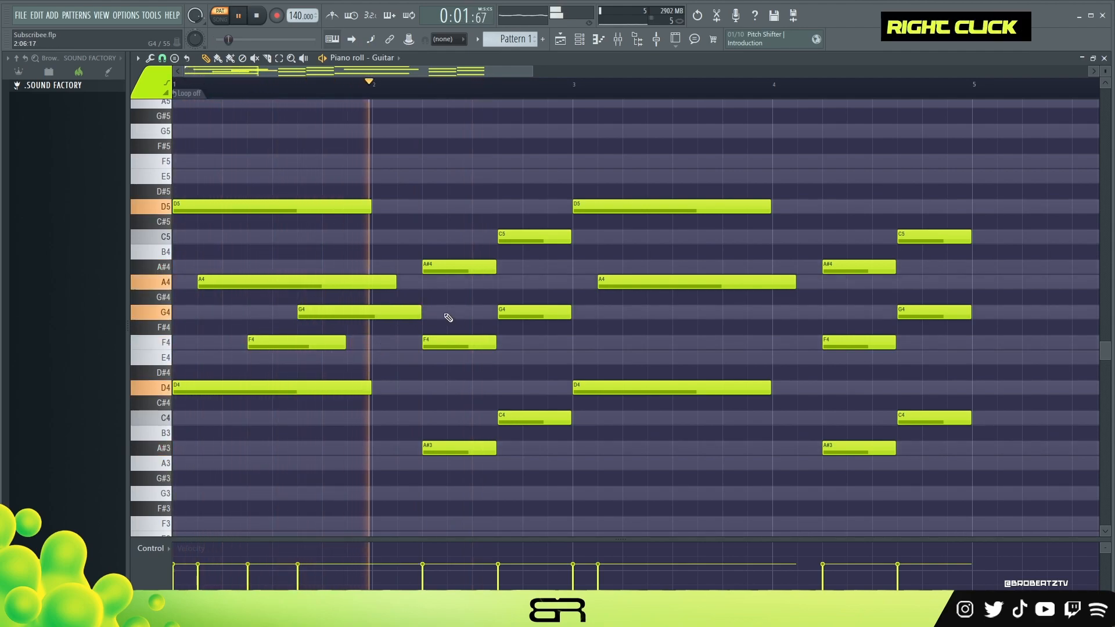
key("space")
Copy the chords of bars 3 and 4 to start at bar 5 and delete the originals.
left_click_drag(632, 155, 929, 515)
mouse_move(627, 284)
left_mouse_down()
mouse_move(1058, 291)
mouse_move(1026, 289)
left_mouse_up()
right_click(941, 235)
right_click(860, 448)
right_click(859, 343)
right_click(860, 267)
right_click(668, 207)
right_click(697, 282)
right_click(667, 388)
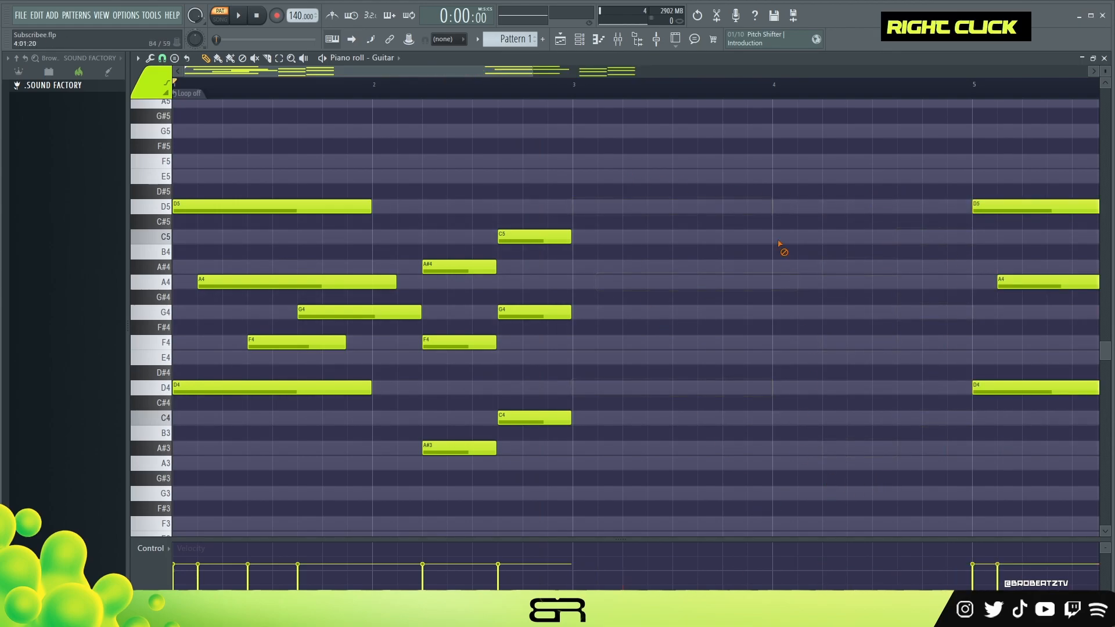
Duplicate all notes two bars later so that bars 3, 4, 7 and 8 are filled.
key("ctrl+a")
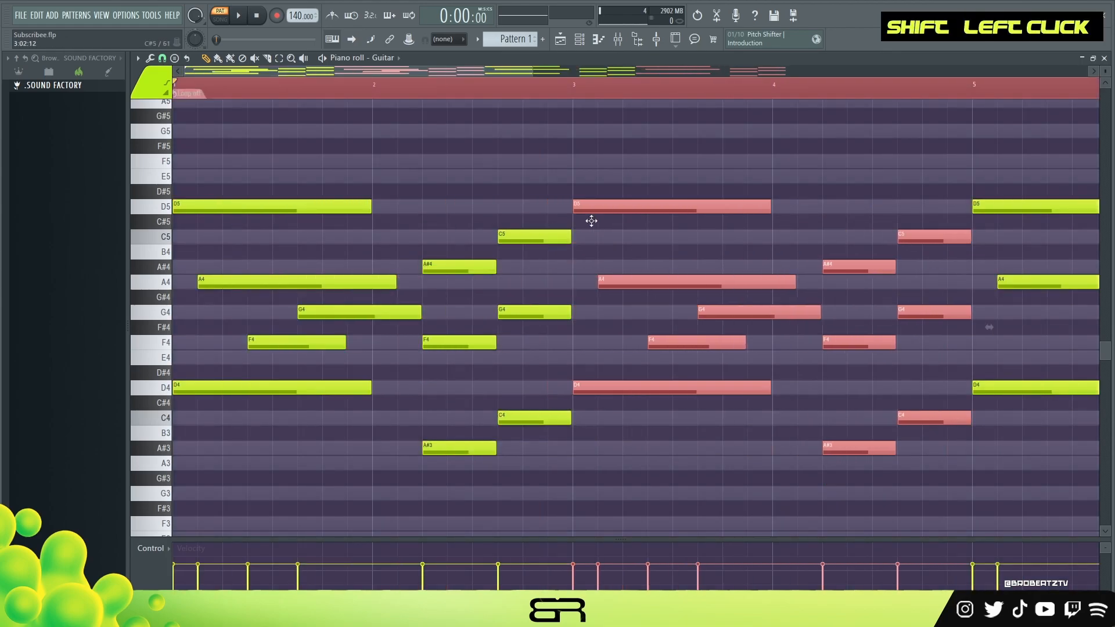
left_click_drag(591, 221, 571, 174)
right_click(572, 169)
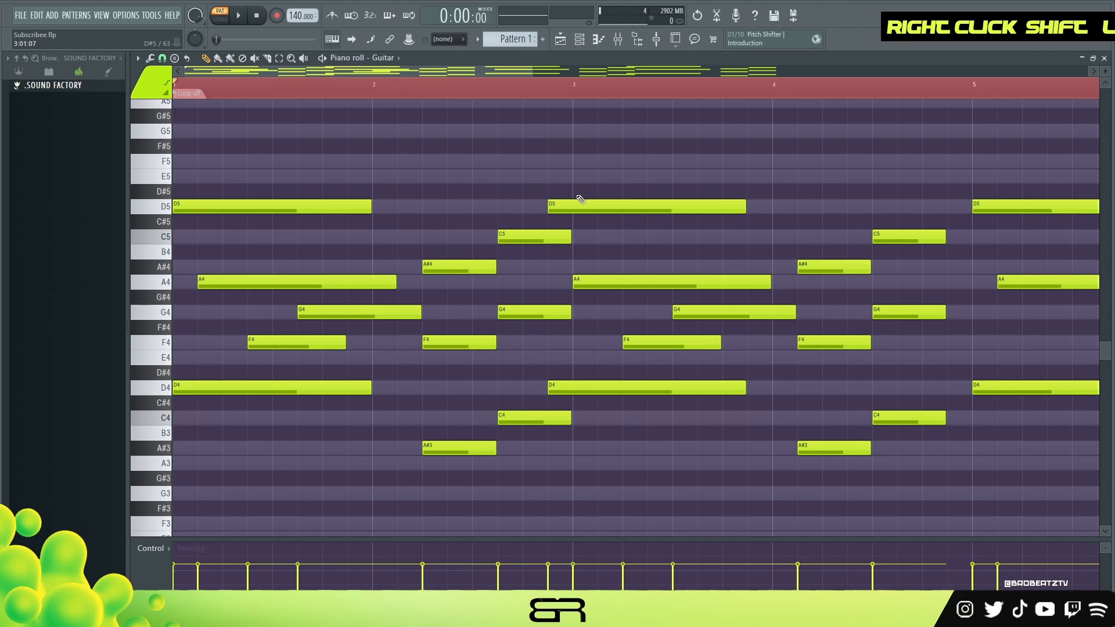
key("ctrl+z")
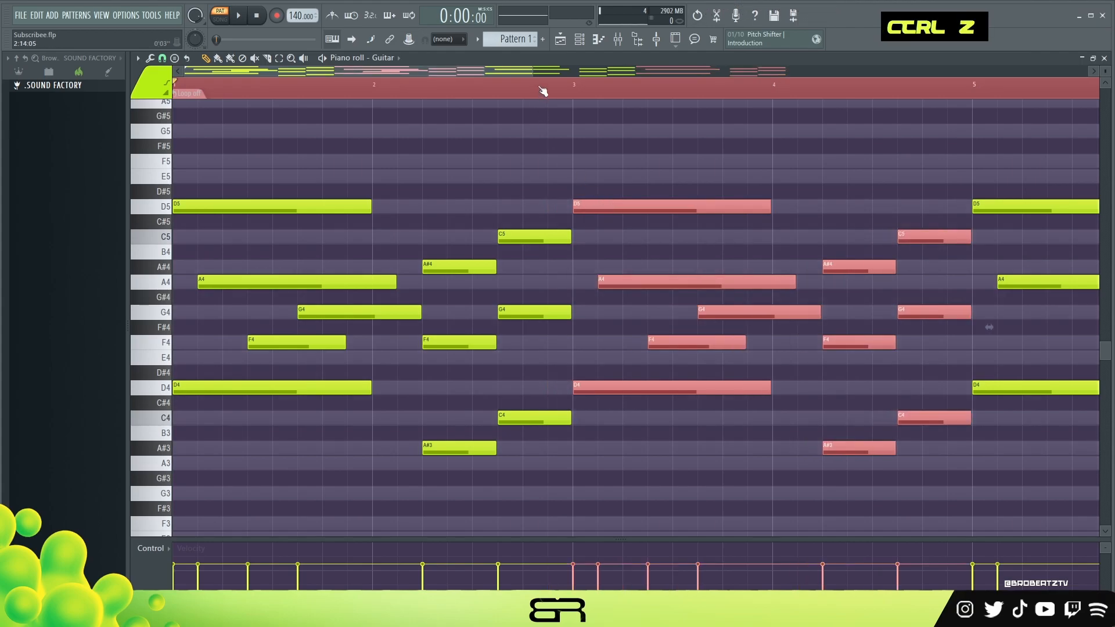
scroll(542, 90, "down", 2)
scroll(542, 90, "down", 1)
right_click(561, 137)
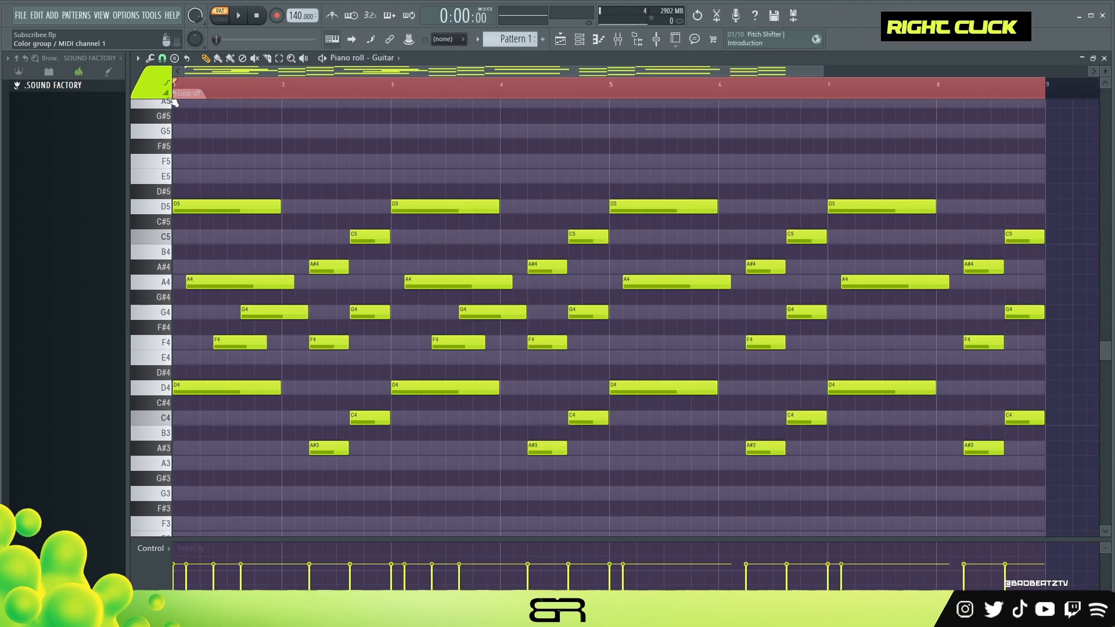
Play back the eight-bar progression and clear the time selection on the timeline.
key("space")
right_click(386, 154)
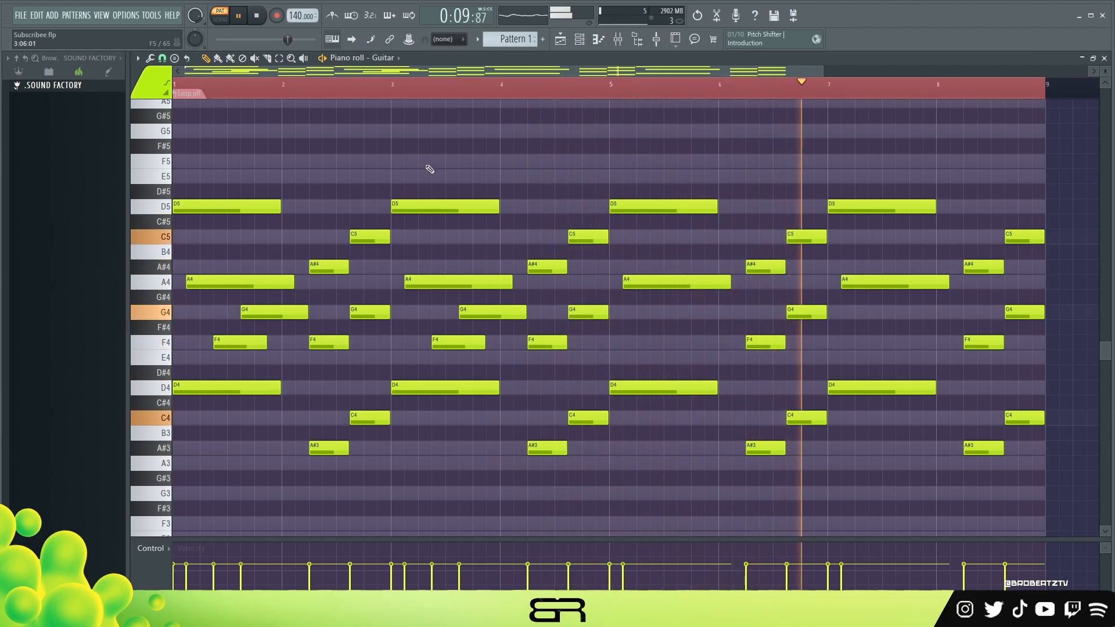
key("space")
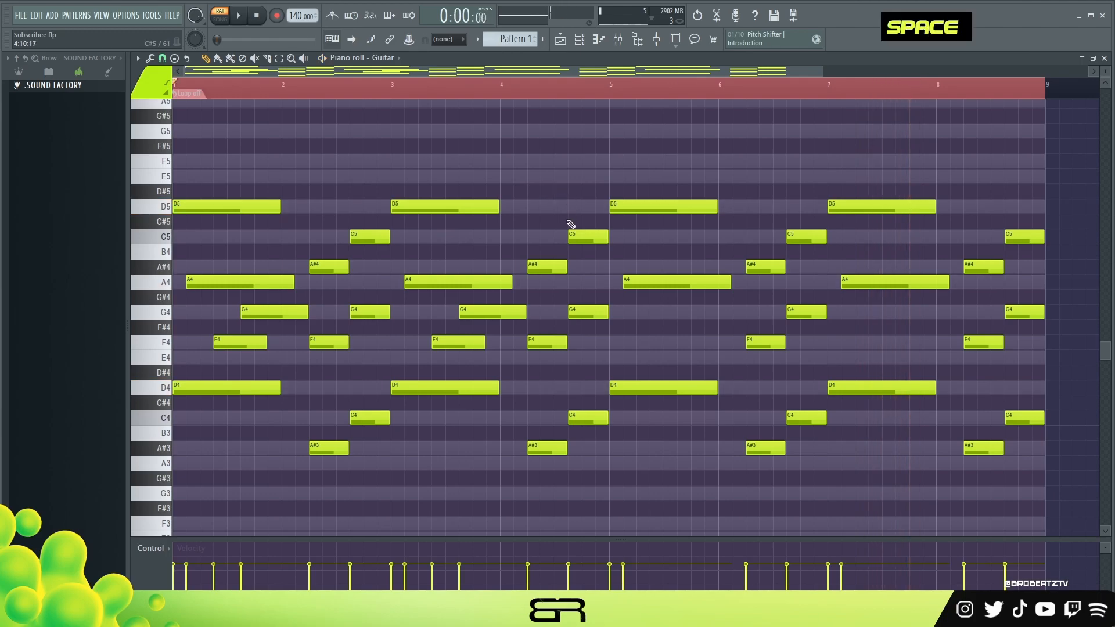
right_click(426, 200)
scroll(448, 266, "up", 3)
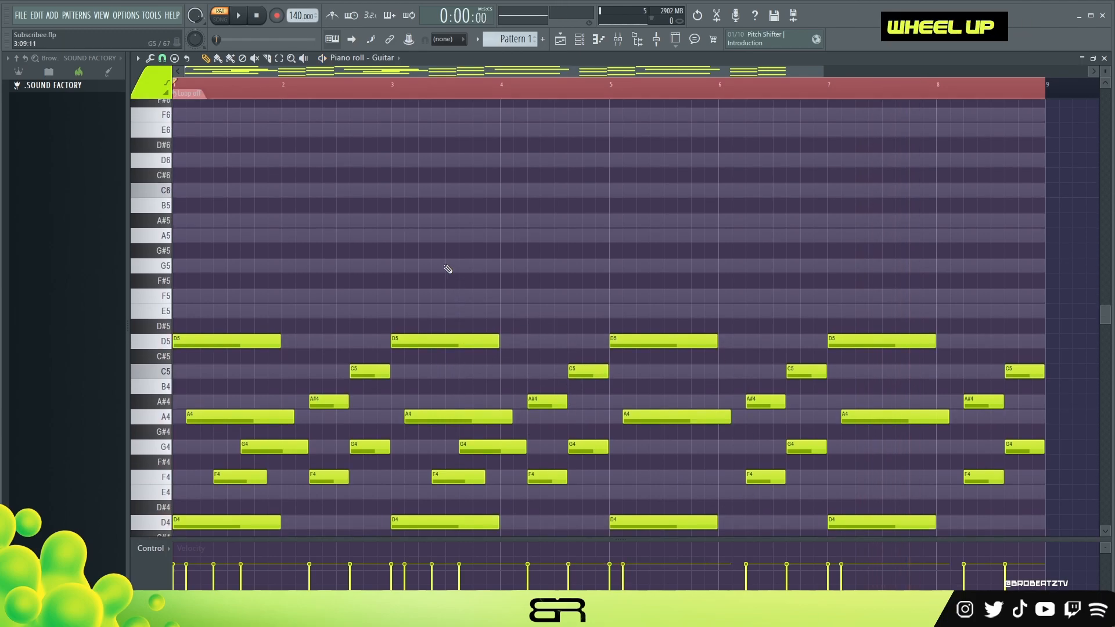
scroll(593, 226, "down", 3)
double_click(319, 83)
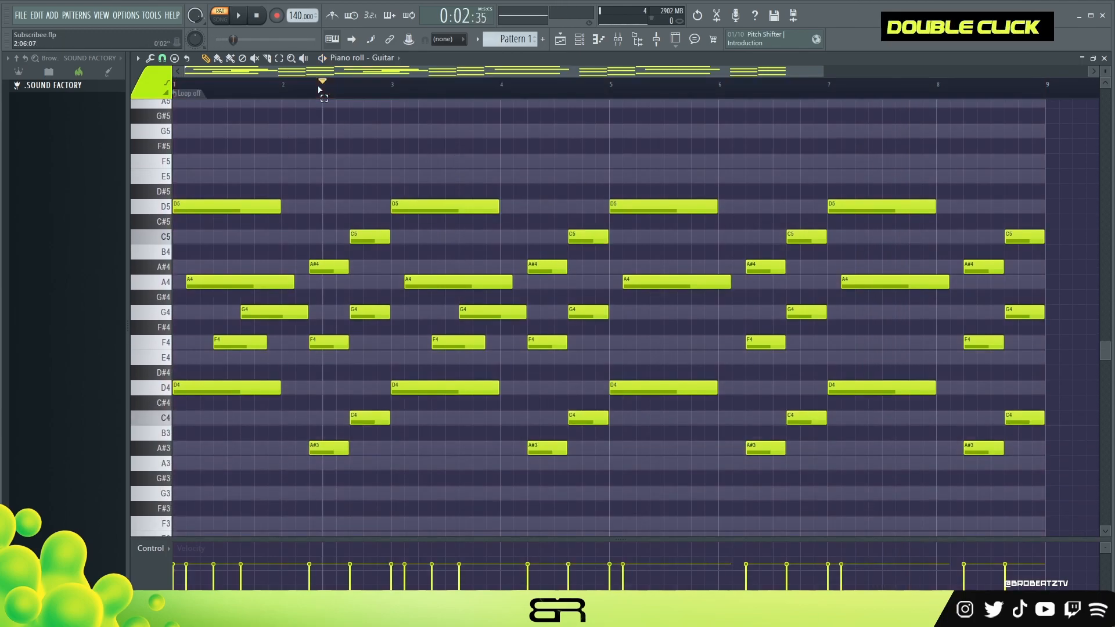
Try a few A#5, B5 and A5 notes above the chords in bars 1 and 2.
scroll(256, 260, "up", 2)
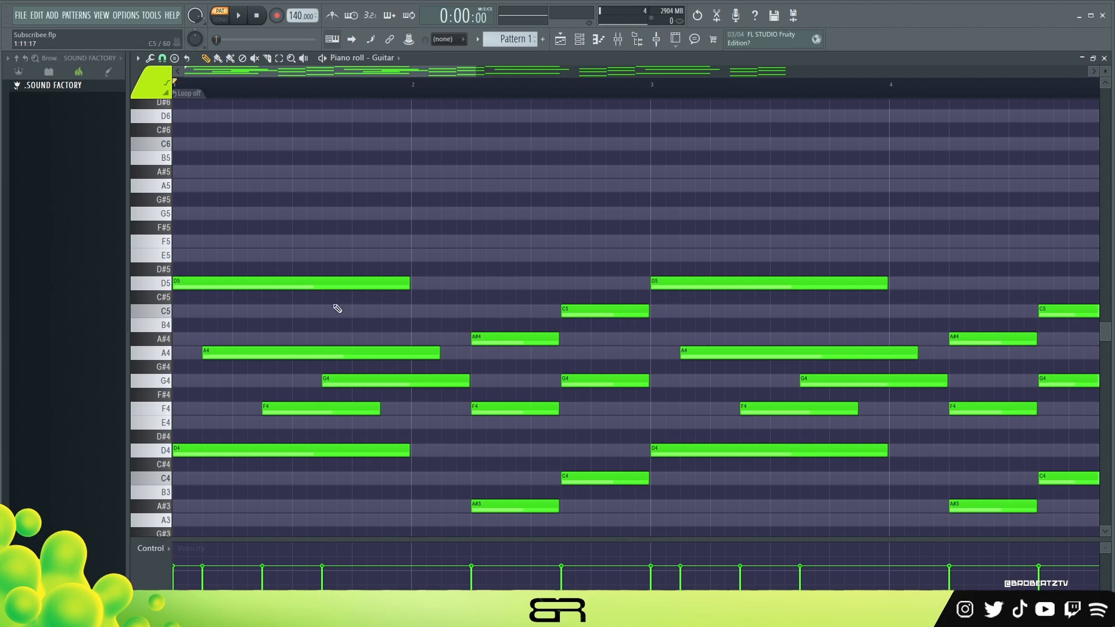
left_click(329, 157)
left_click(299, 172)
left_click(418, 186)
left_click(479, 170)
left_click(522, 158)
left_click_drag(557, 172, 572, 171)
left_click_drag(401, 152, 622, 167, "ctrl")
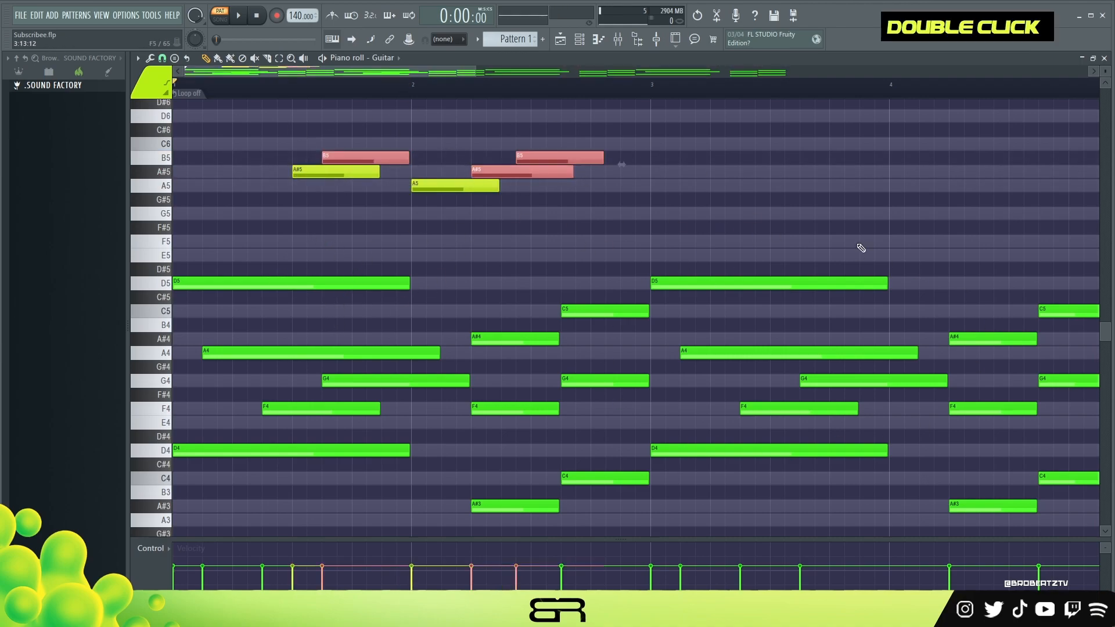
Delete the trial A#5, B5 and A5 notes above bars 1 and 2.
right_click(558, 158)
right_click(522, 172)
right_click(459, 185)
right_click(372, 157)
right_click(337, 172)
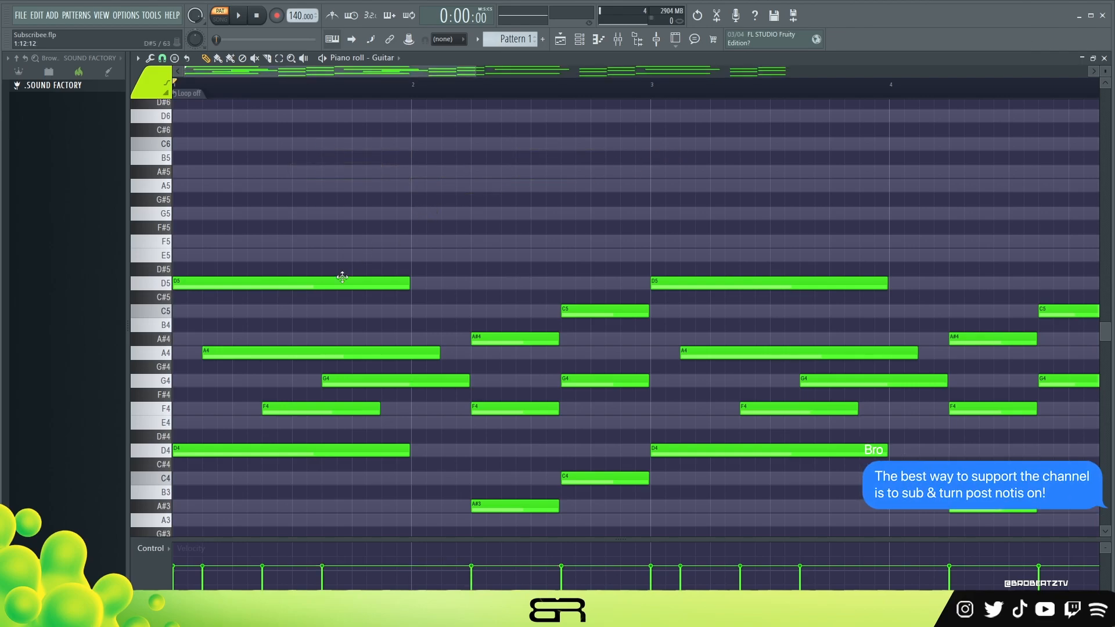
left_click_drag(273, 307, 948, 513, "ctrl")
right_click(497, 221)
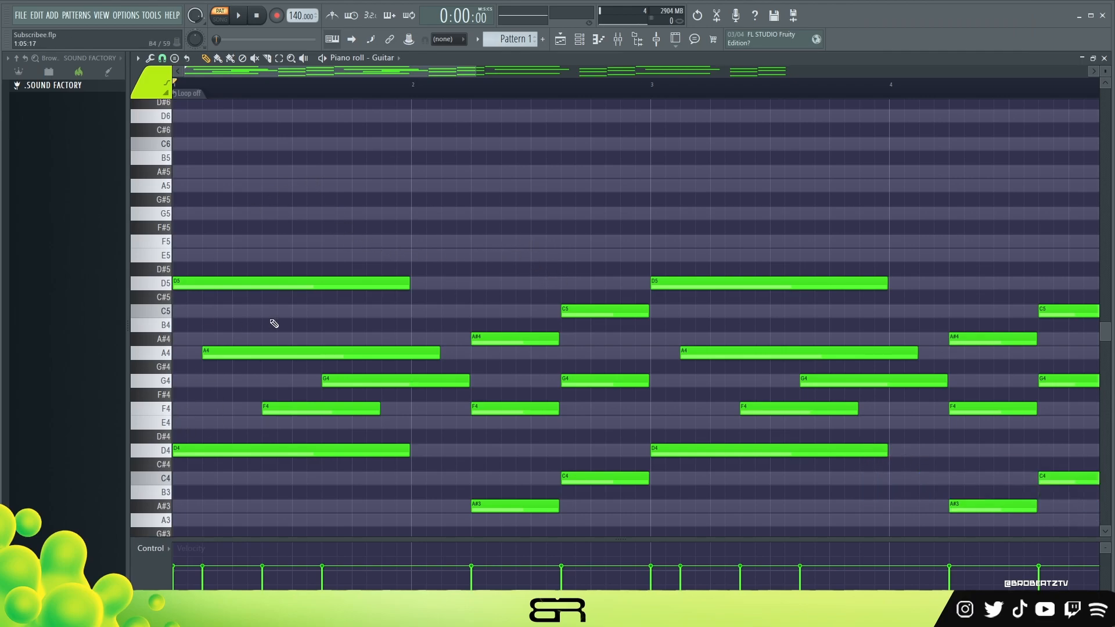
Try a stamped minor chord of D5, F5 and A5 at the start of bar 1 and delete it again.
left_click(174, 58)
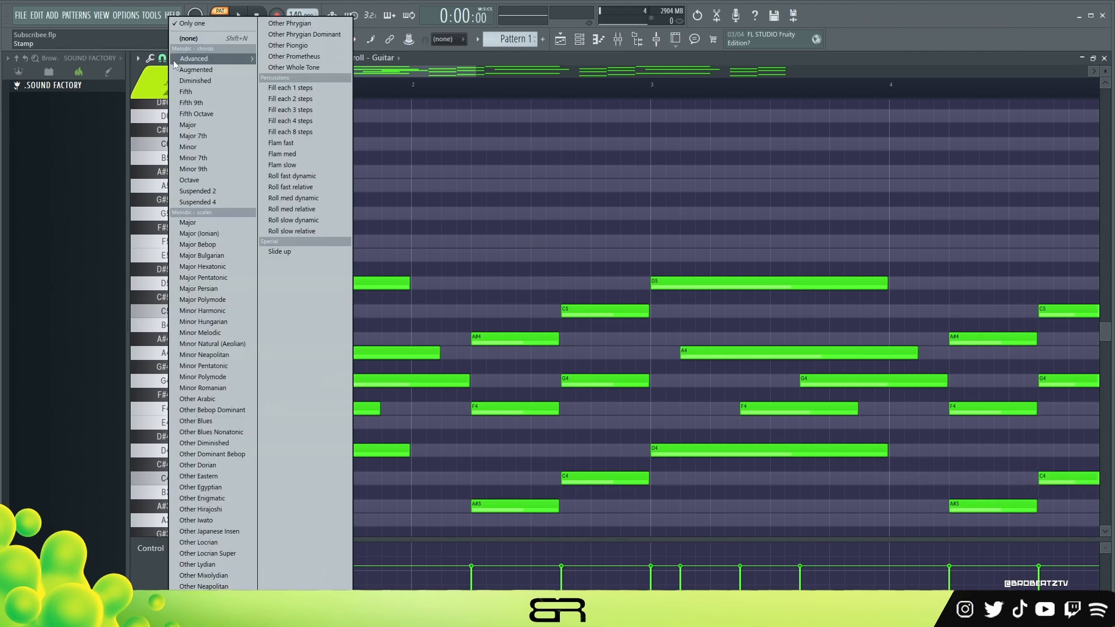
left_click(190, 146)
left_click_drag(385, 161, 181, 453)
key("ctrl+Up")
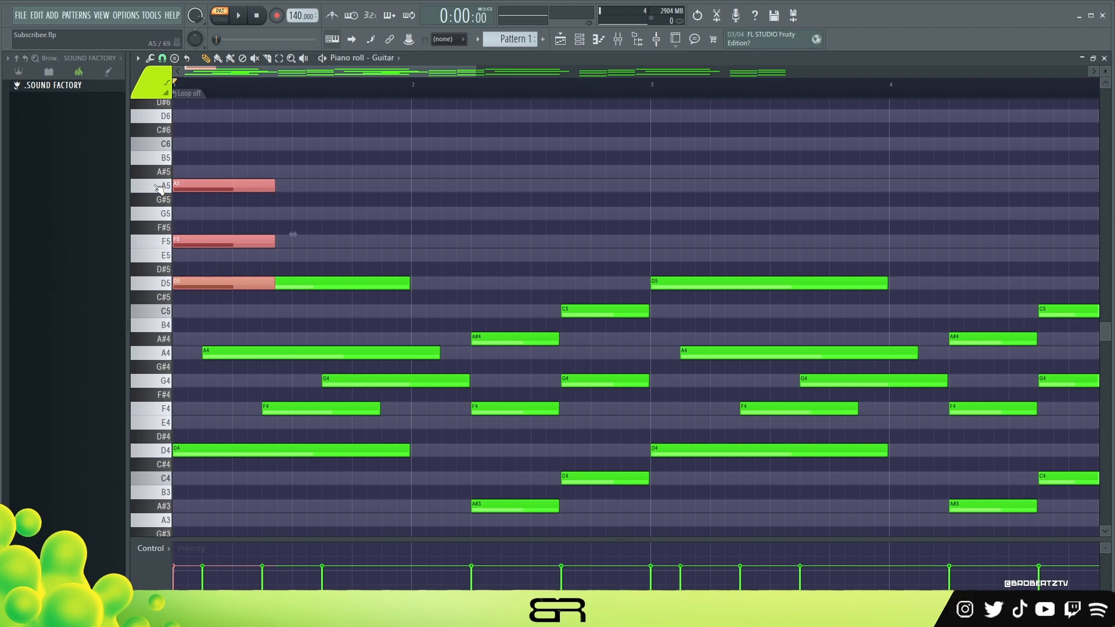
right_click(227, 187)
right_click(197, 283)
right_click(212, 240)
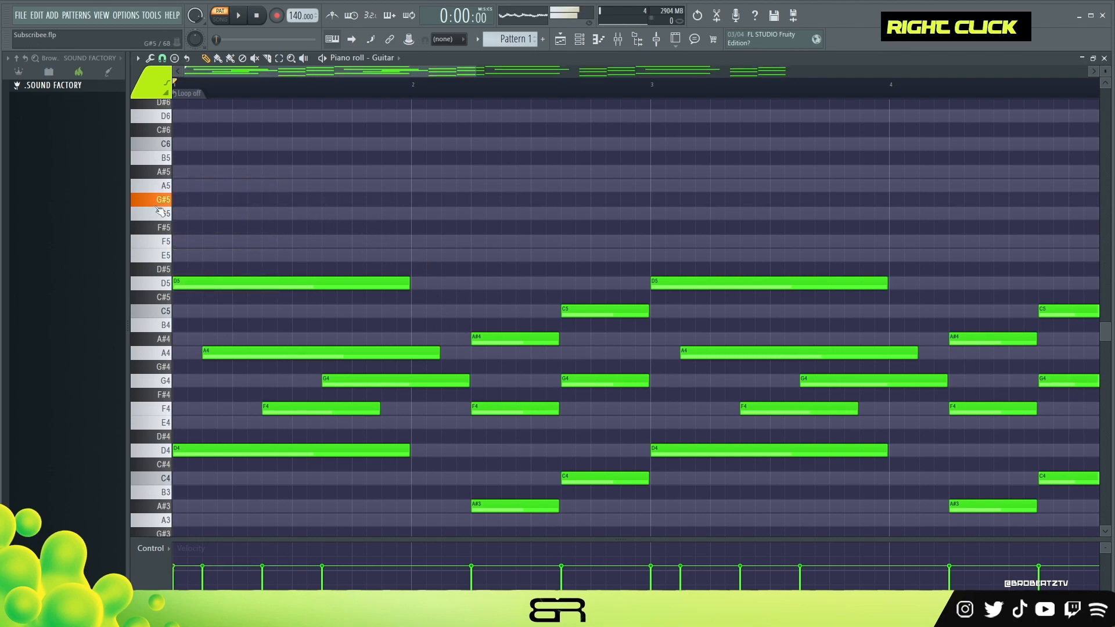
Try two-step notes G5, A5, G5, F5, E5, F5, E5 from 1:01 and D5 at 2:01, and play them back.
left_click(198, 213)
left_click_drag(277, 221, 200, 224)
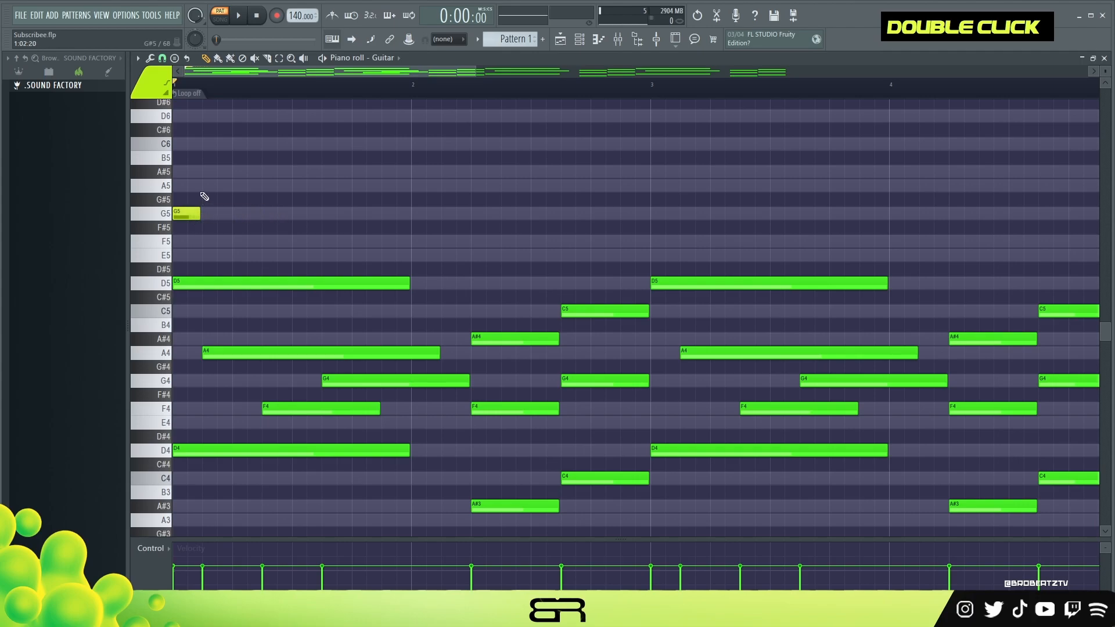
left_click(210, 185)
left_click(241, 213)
left_click(270, 241)
left_click(301, 254)
left_click(330, 241)
left_click(357, 255)
left_click(425, 283)
key("space")
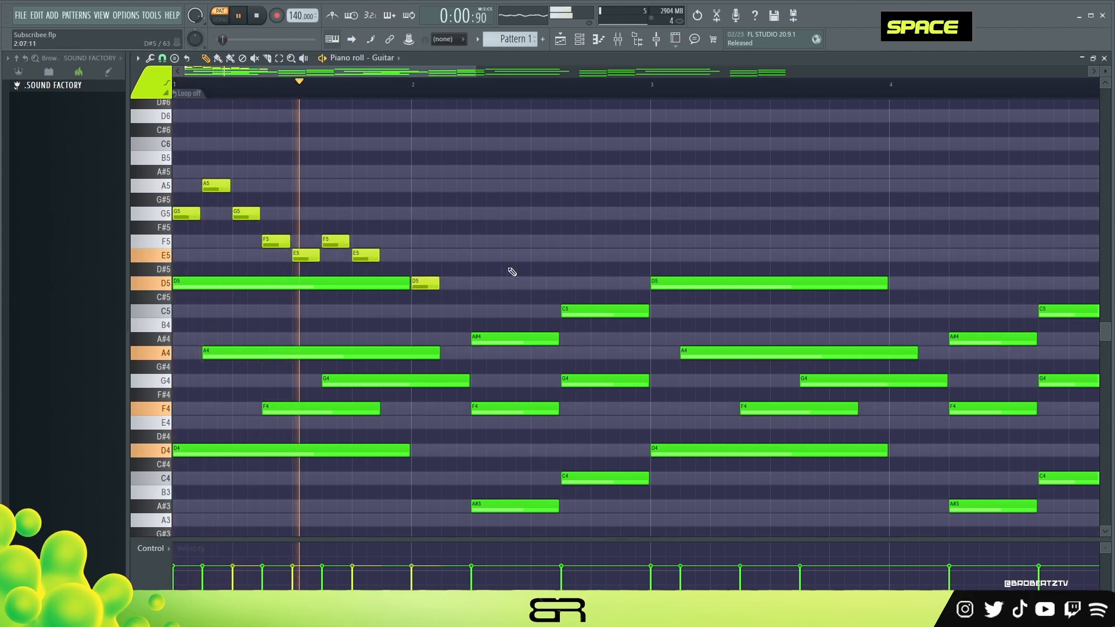
key("space")
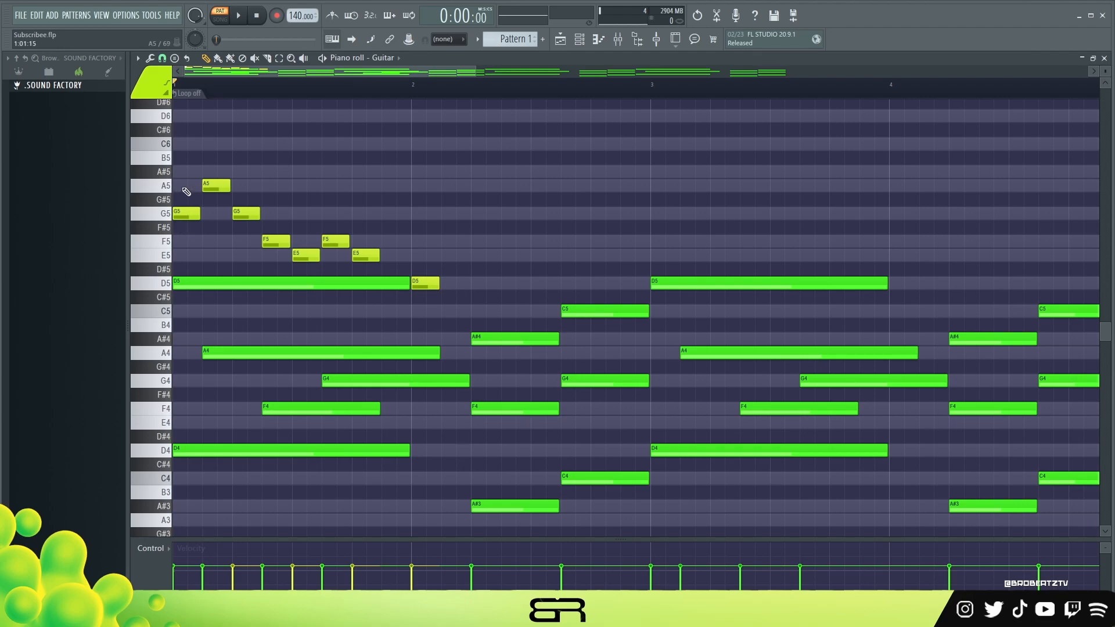
Replace the short melody run with a single A5 at 1:01 about eight steps long.
right_click(186, 213)
right_click(219, 186)
left_click(192, 185)
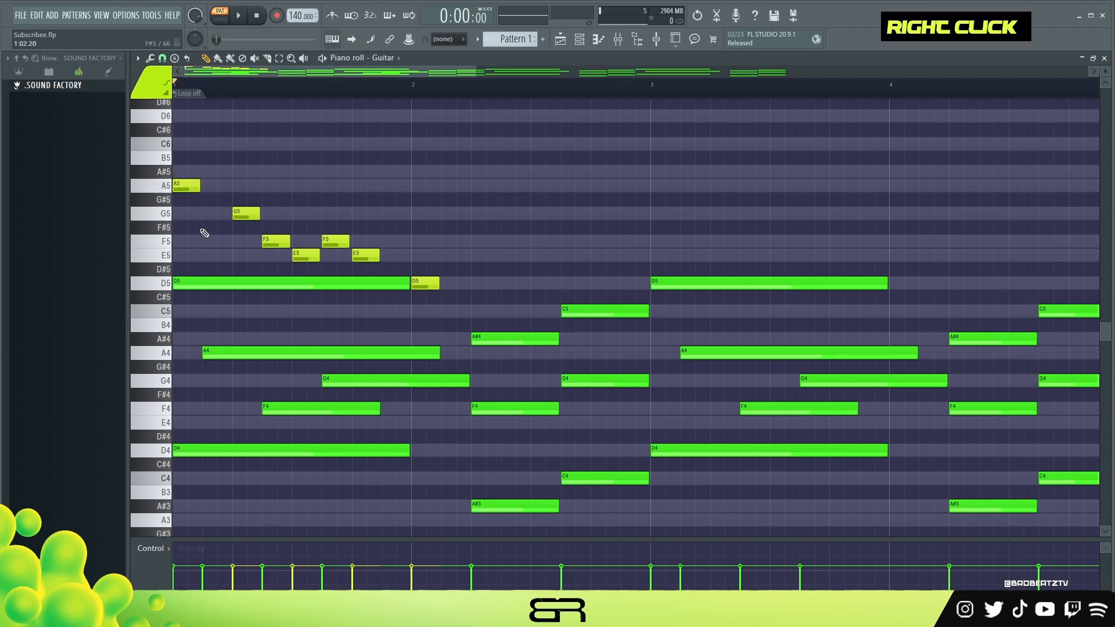
right_click(247, 213)
right_click(276, 242)
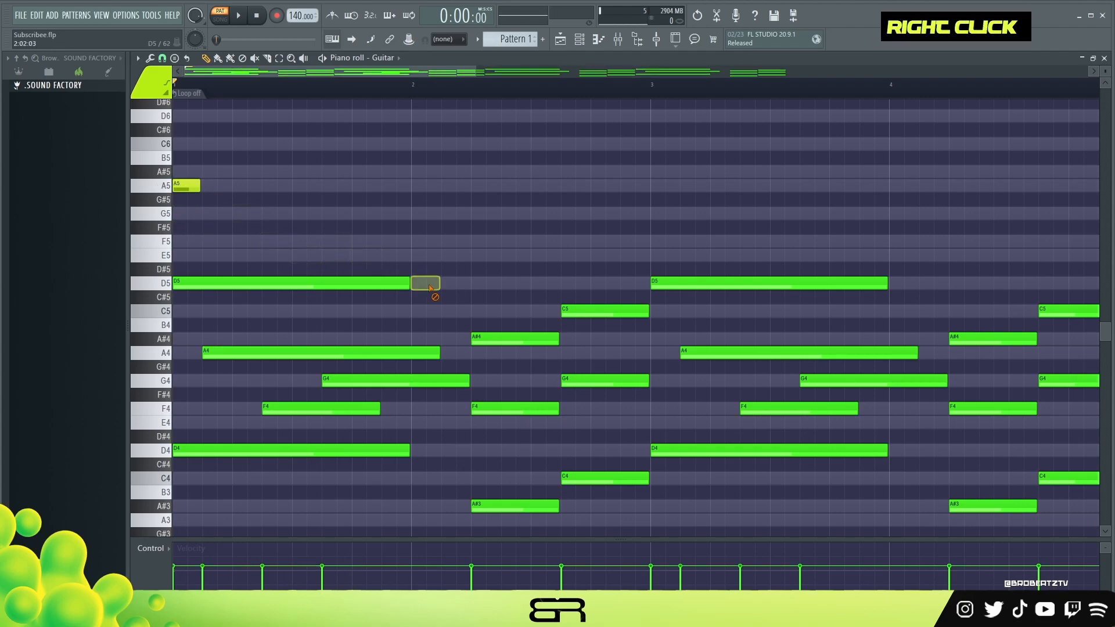
left_click_drag(200, 188, 280, 197)
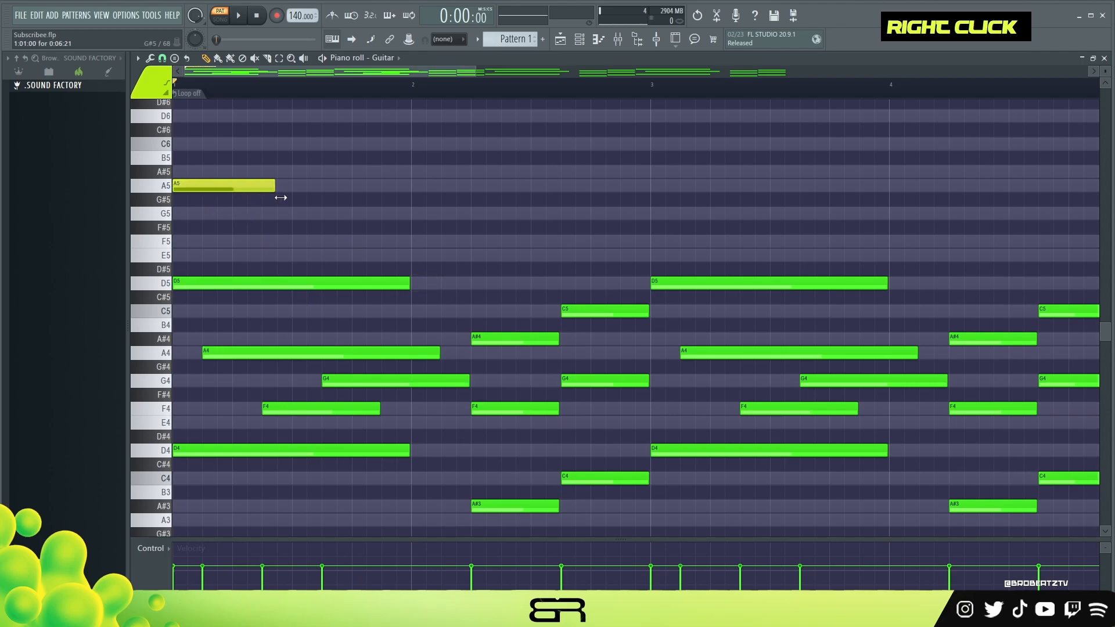
Add a G5 at 1:09 about eight steps long, directly after the A5.
left_click_drag(390, 380, 360, 380, "shift")
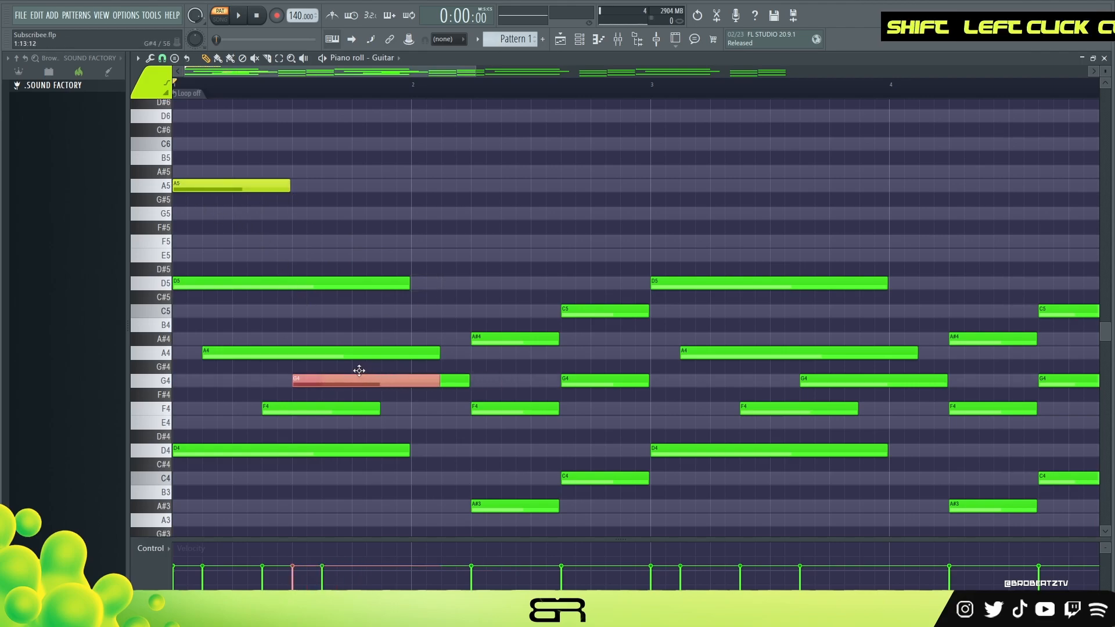
key("ctrl+Up")
right_click(347, 207)
right_click(310, 217)
left_click(310, 217)
key("ctrl")
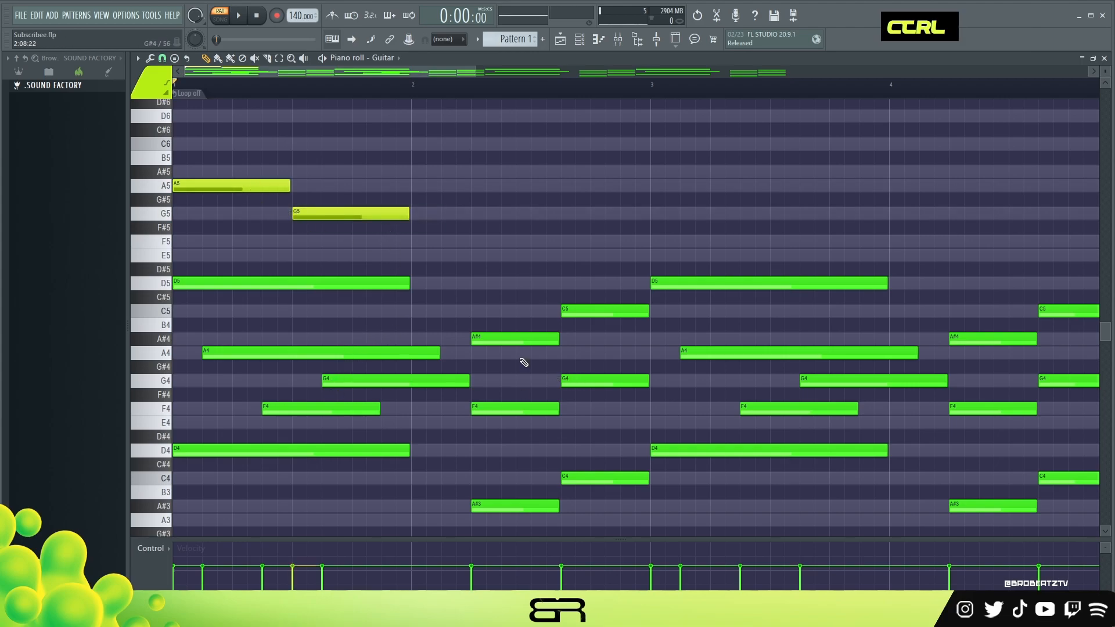
left_click_drag(638, 391, 651, 407)
right_click(649, 406, "ctrl")
right_click(532, 371, "ctrl")
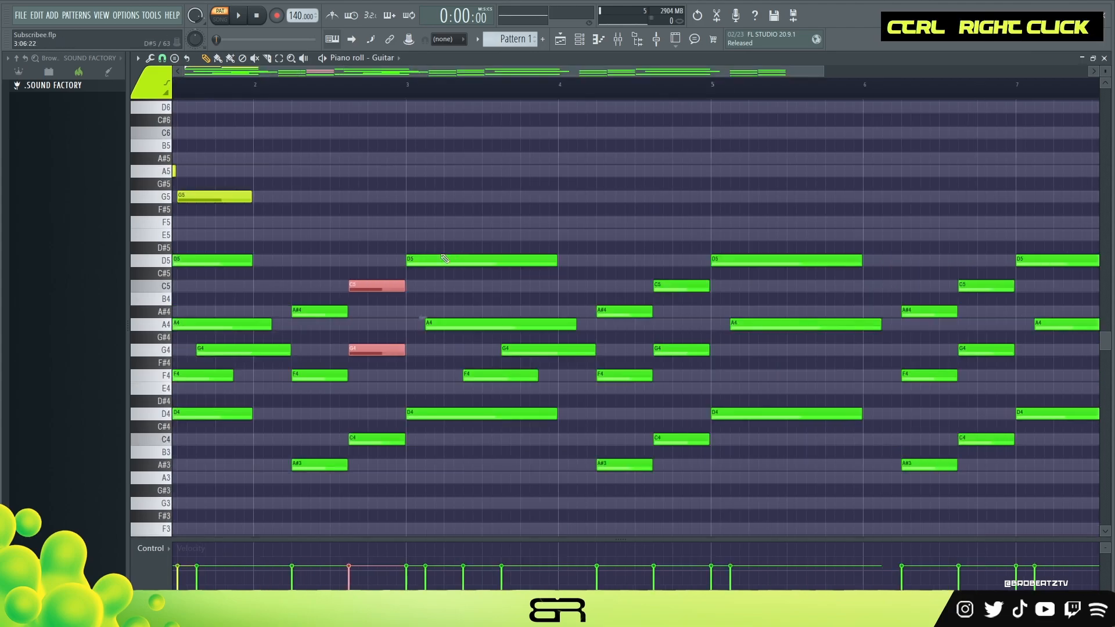
scroll(324, 74, "up", 5)
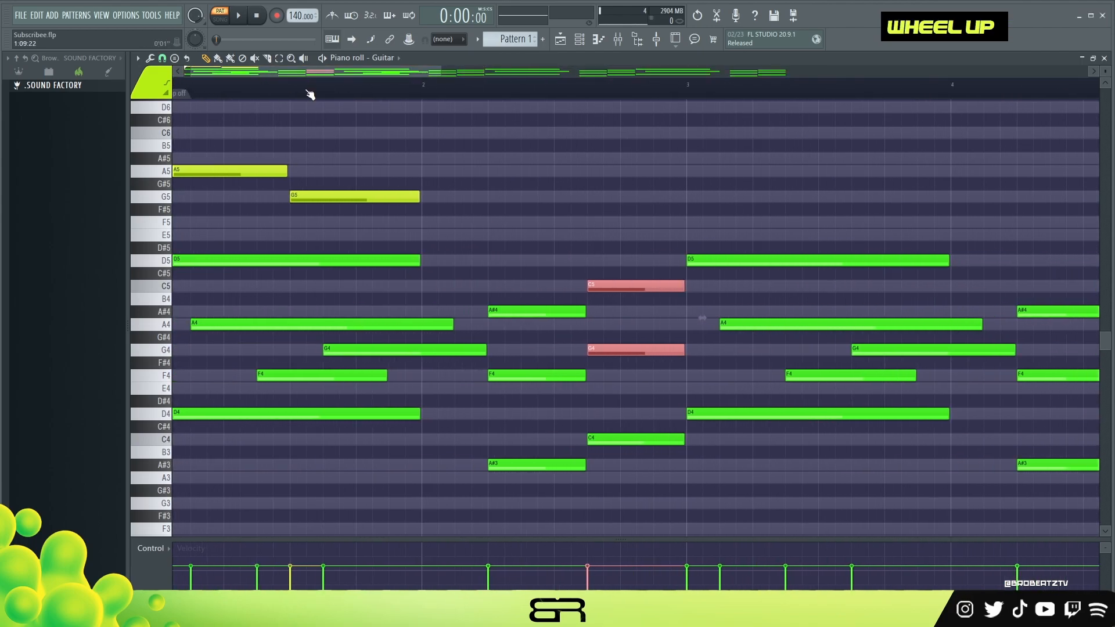
right_click(517, 175)
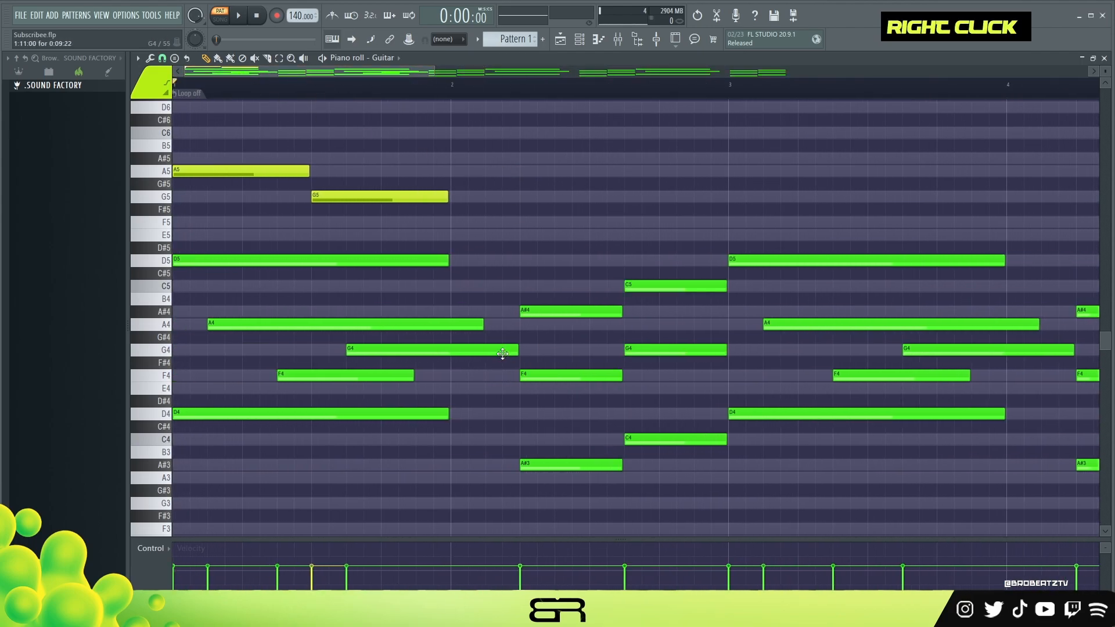
Copy the A5 to 2:09 and play back bars 1 and 2.
left_click_drag(241, 153, 241, 176, "ctrl")
left_click_drag(232, 174, 626, 177, "shift")
right_click(596, 214)
key("space")
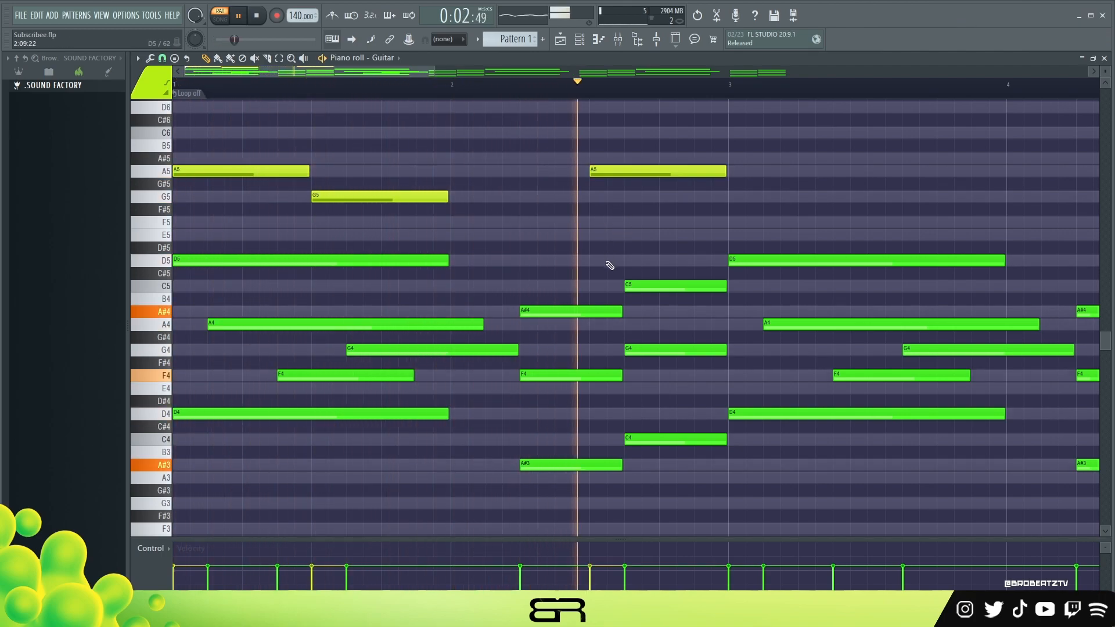
key("space")
Lower the A5 at 2:09 to G5 and add a copy of it one octave lower.
mouse_move(614, 174)
left_mouse_down()
mouse_move(614, 197)
mouse_move(559, 198)
mouse_move(610, 196)
left_mouse_up()
key("ctrl+Down")
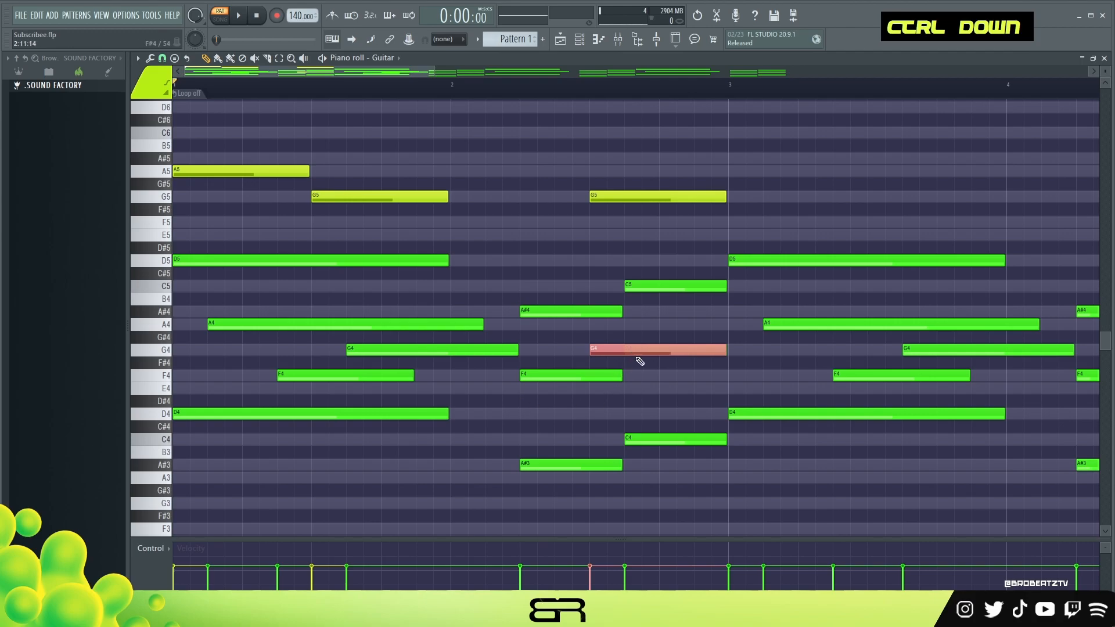
Delete the octave-lower copy at 2:09, play back bars 1 and 2, and raise the remaining G5 there to A5.
right_click(605, 351)
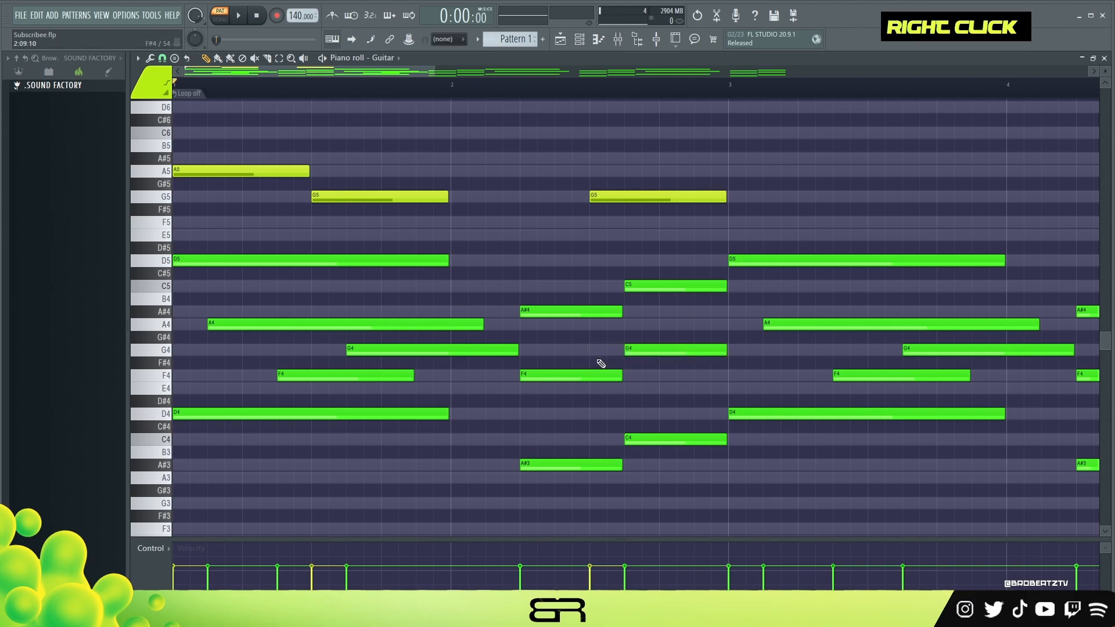
key("space")
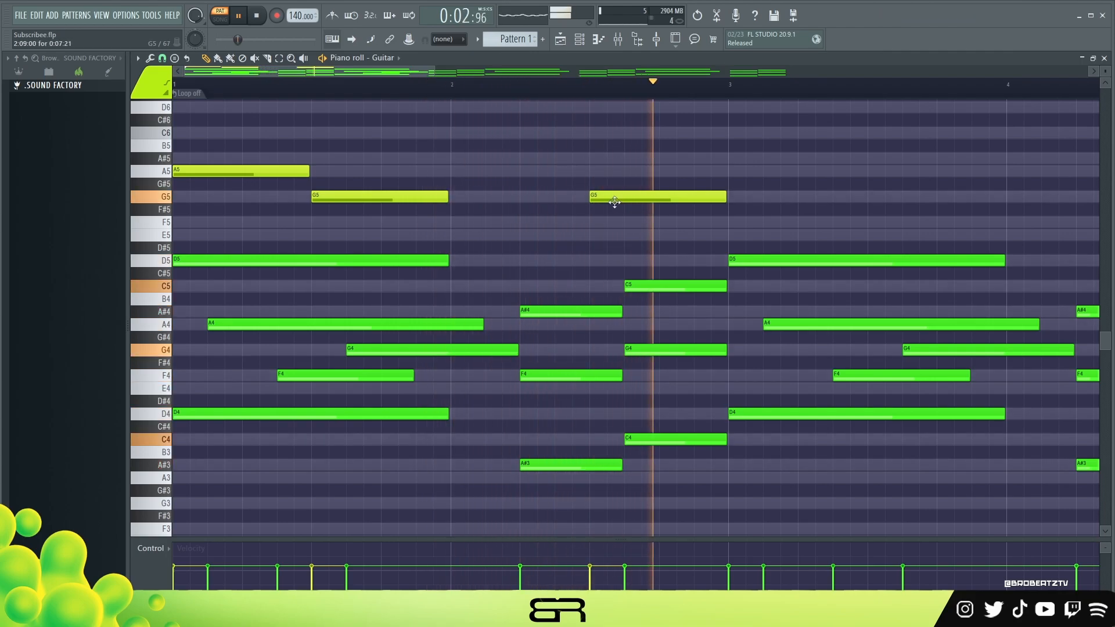
key("space")
left_click_drag(618, 195, 618, 170)
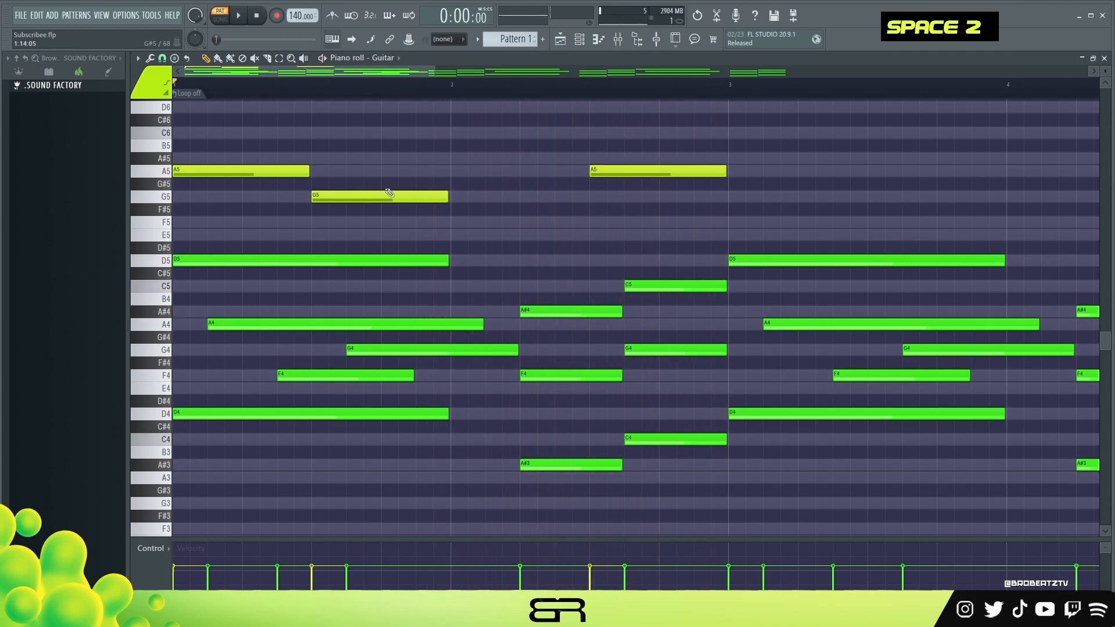
right_click(591, 145)
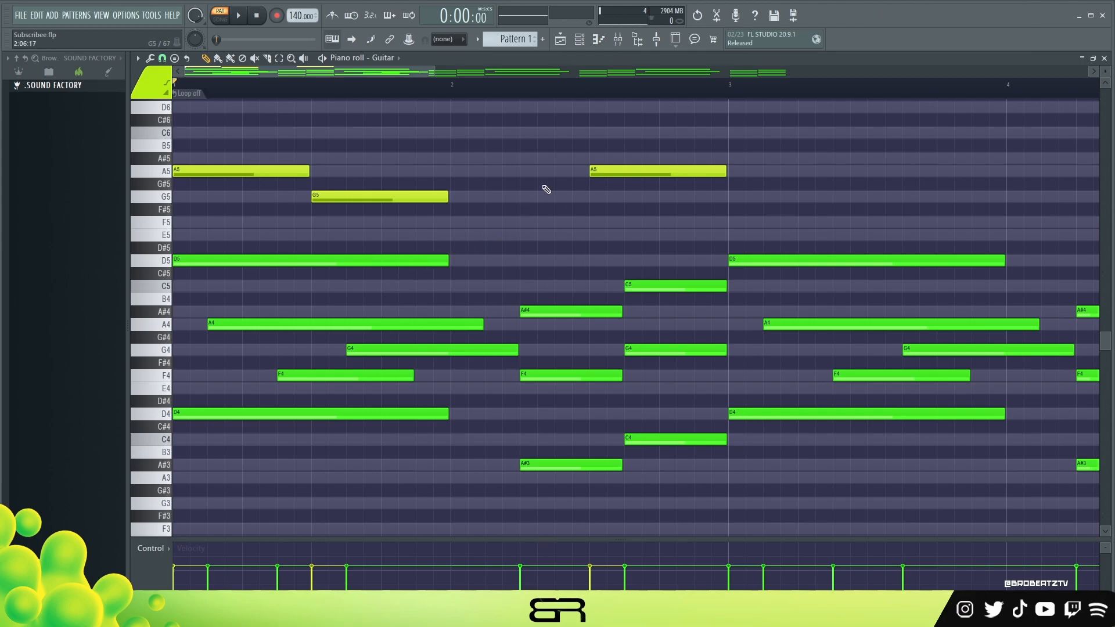
left_click_drag(449, 218, 568, 266)
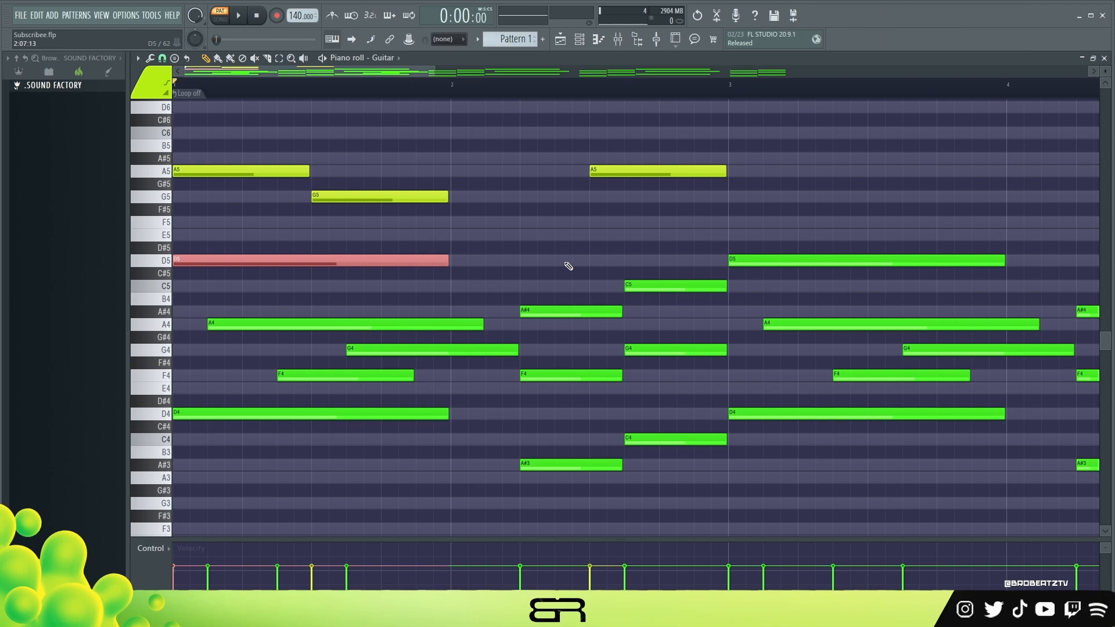
right_click(526, 235)
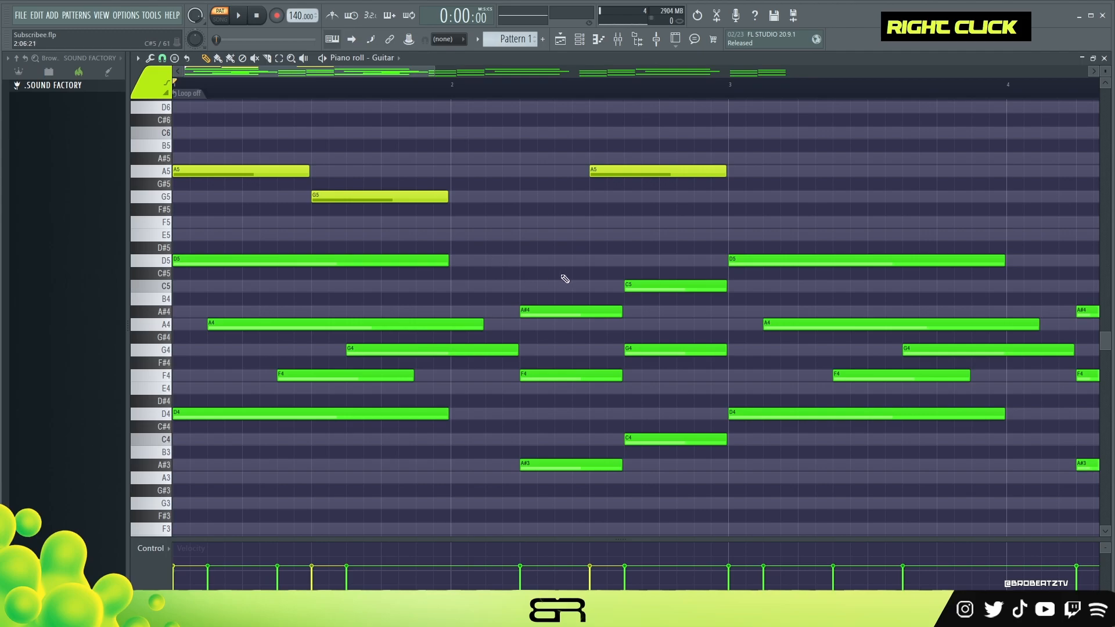
left_click_drag(269, 146, 604, 223)
right_click(555, 242)
Copy the G5 at 1:09 to E5 at 2:01 and play back bars 1 and 2.
left_click_drag(364, 183, 337, 172)
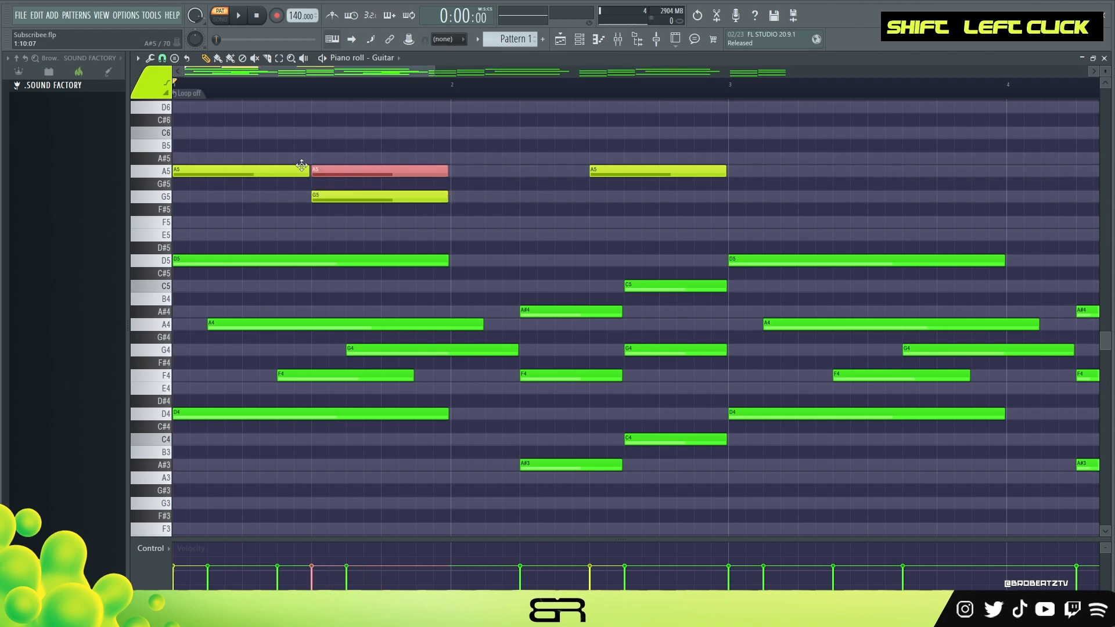
left_click_drag(344, 169, 474, 237)
key("space")
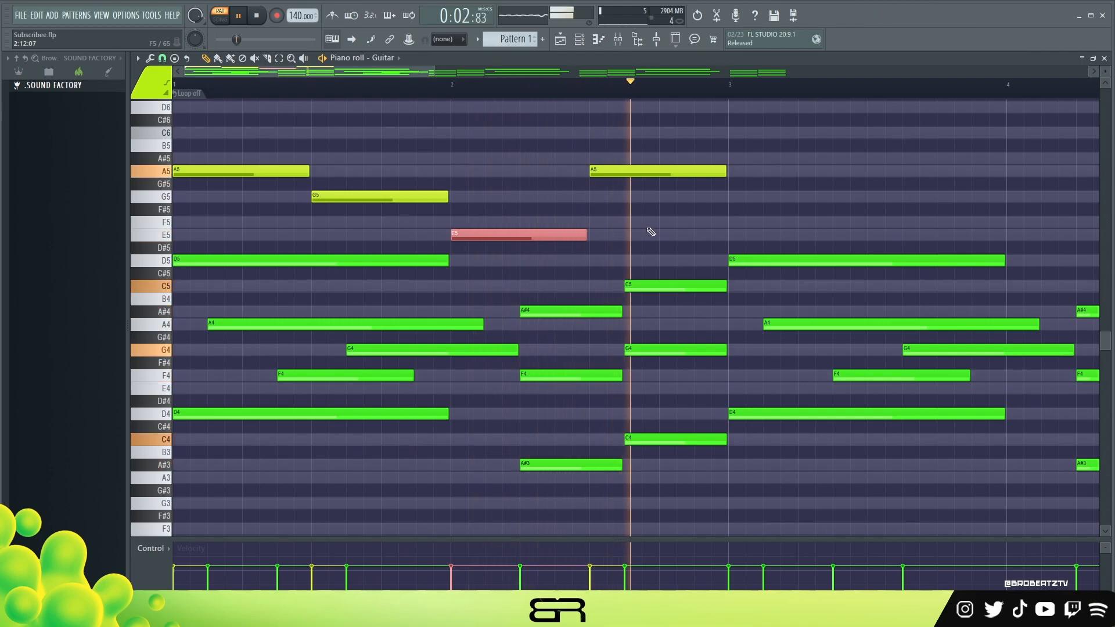
key("space")
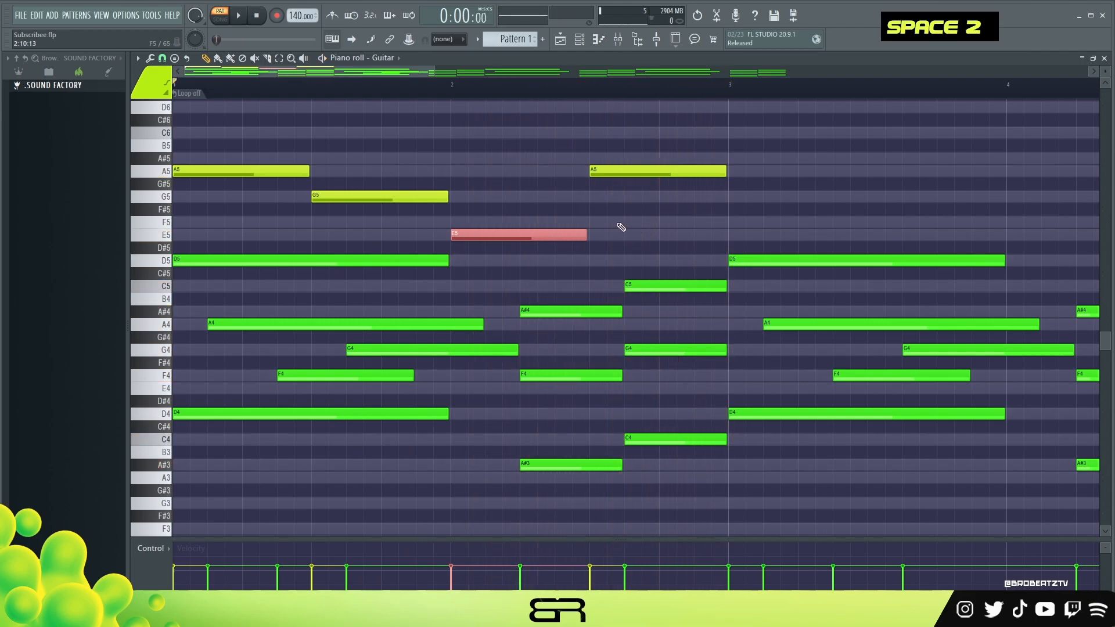
right_click(621, 227)
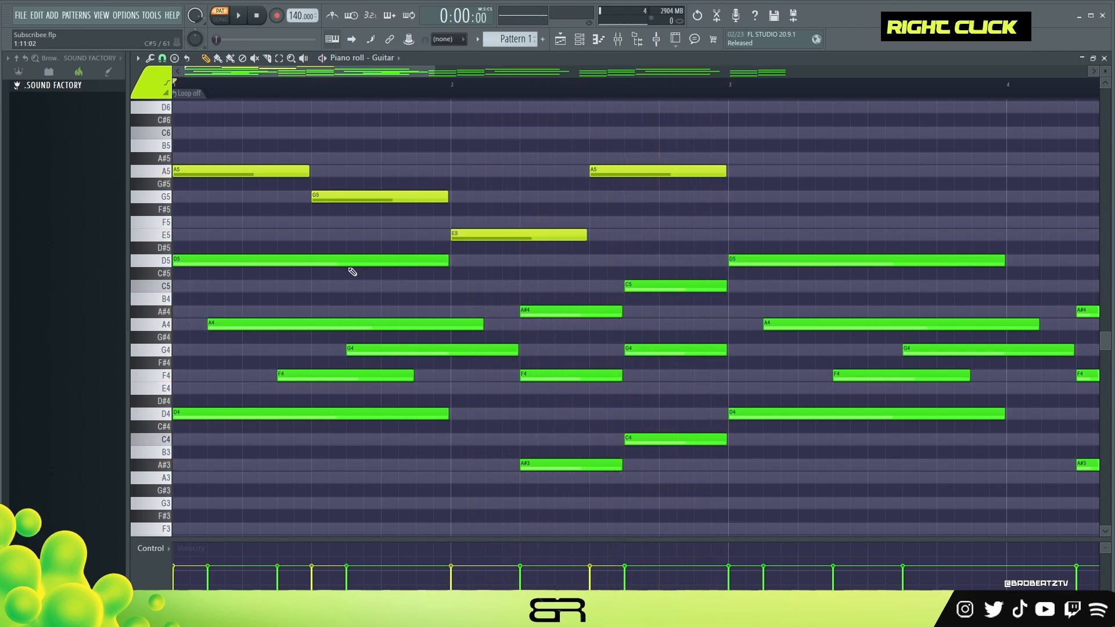
left_click(377, 375, "ctrl")
left_click(543, 375, "ctrl+shift")
left_click(662, 351, "ctrl+shift")
left_click(681, 285, "ctrl+shift")
right_click(624, 259)
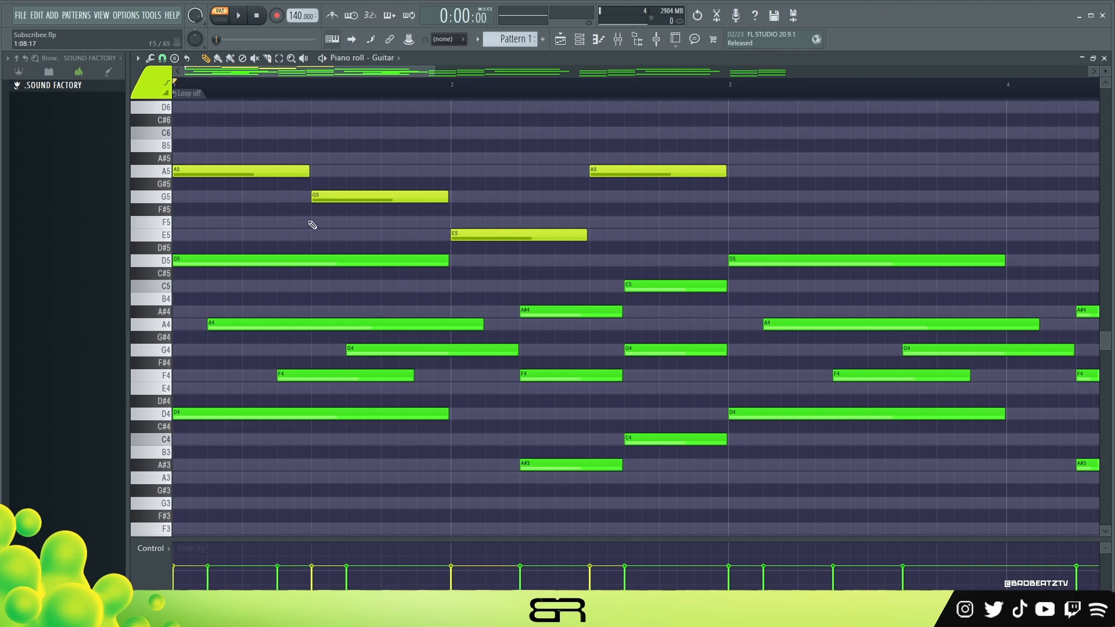
left_click(342, 372, "ctrl+shift")
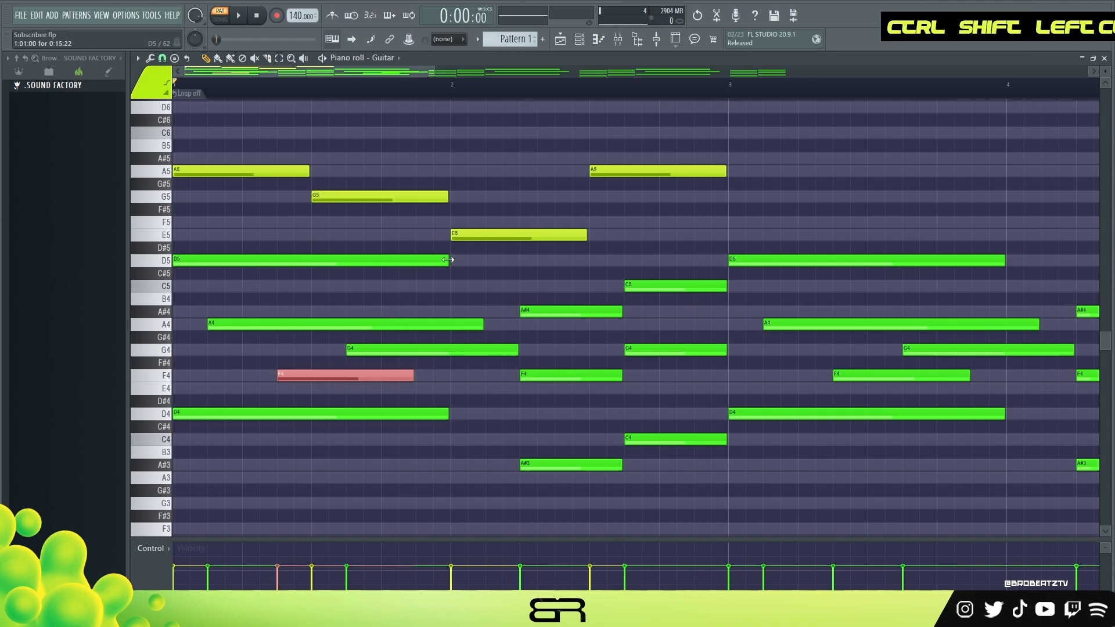
right_click(355, 249)
Add an F5 at 1:15 about two steps long and shorten the preceding G5 to end where it begins.
left_click(421, 222)
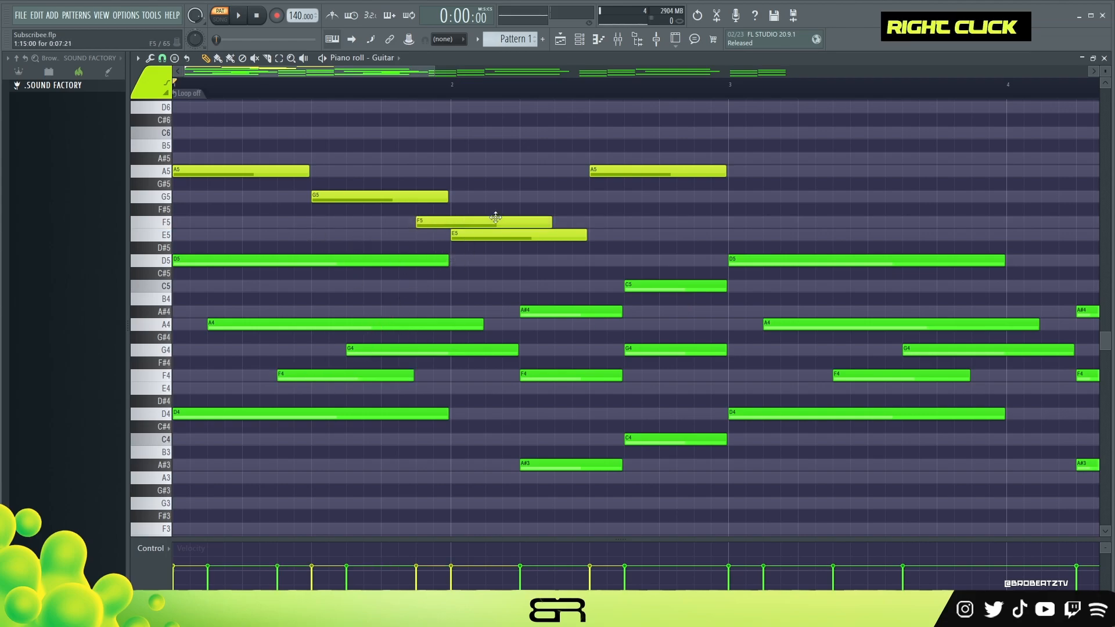
left_click_drag(547, 224, 411, 208)
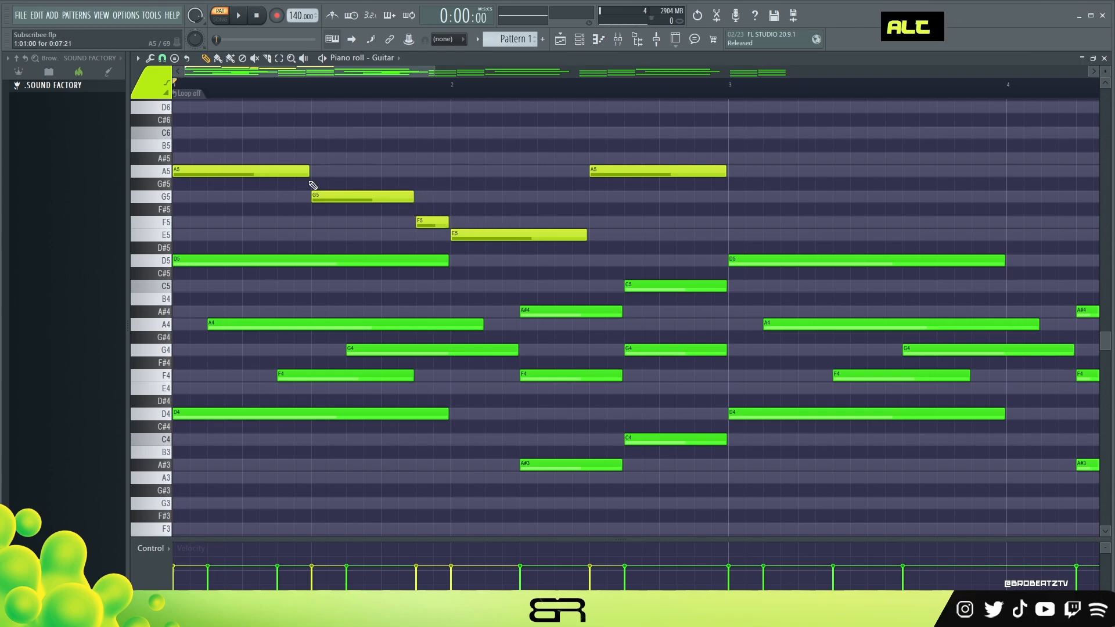
Copy the short F5 to A#5 at 2:07 and shorten the E5 at 2:01 to end where it begins.
left_click(434, 227, "ctrl")
left_click_drag(434, 227, 571, 158)
left_click(581, 236, "alt")
left_click_drag(547, 243, 553, 243)
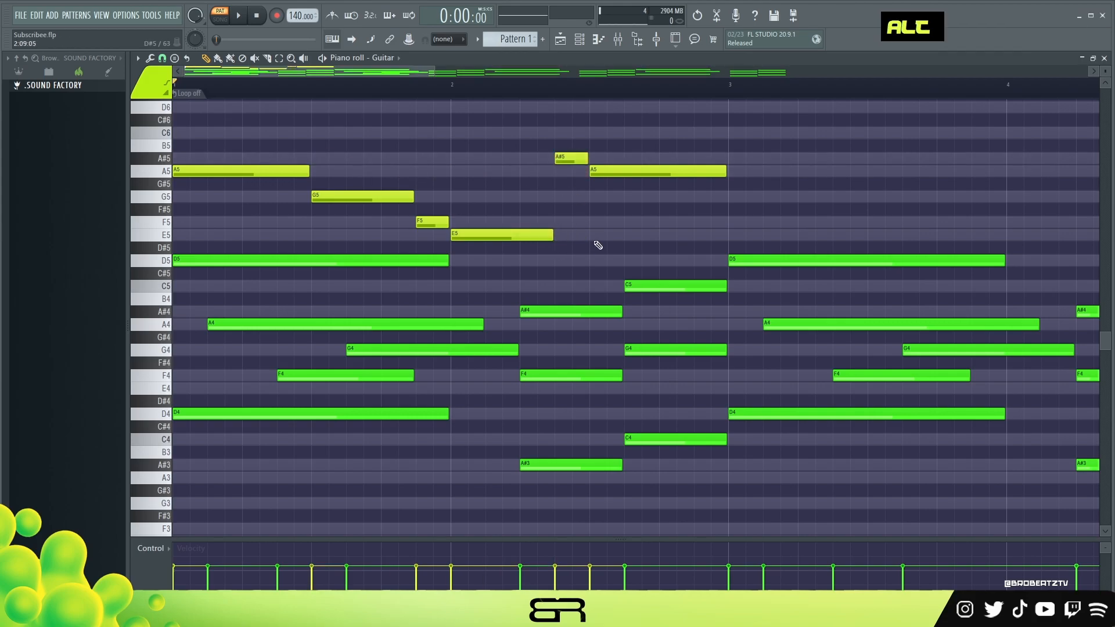
Play back the melody over bars 1 and 2.
key("space")
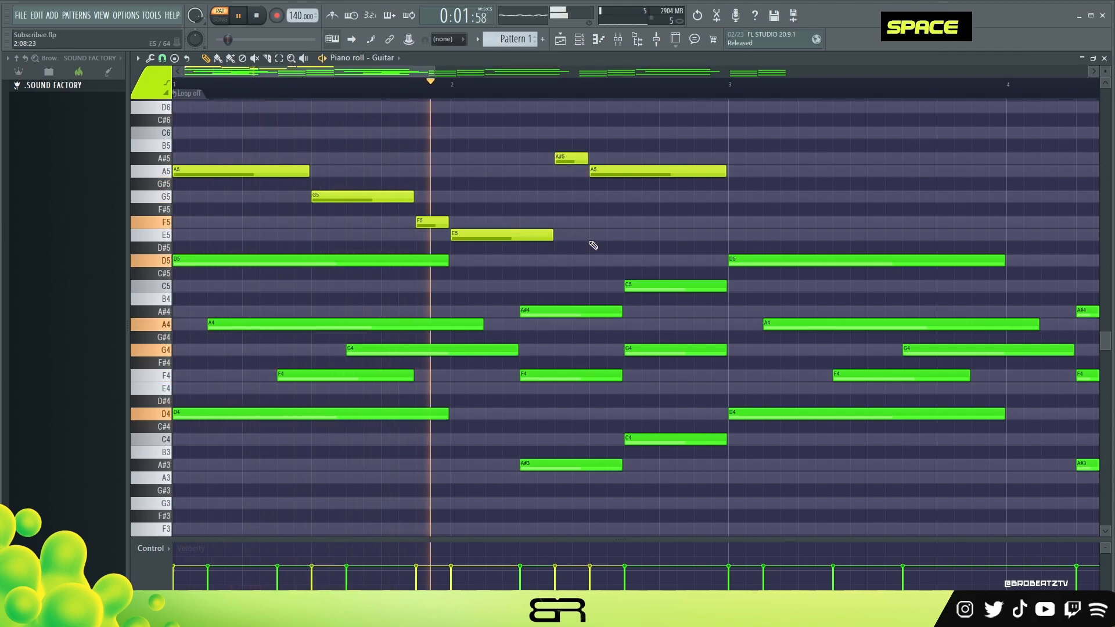
key("space")
key("space")
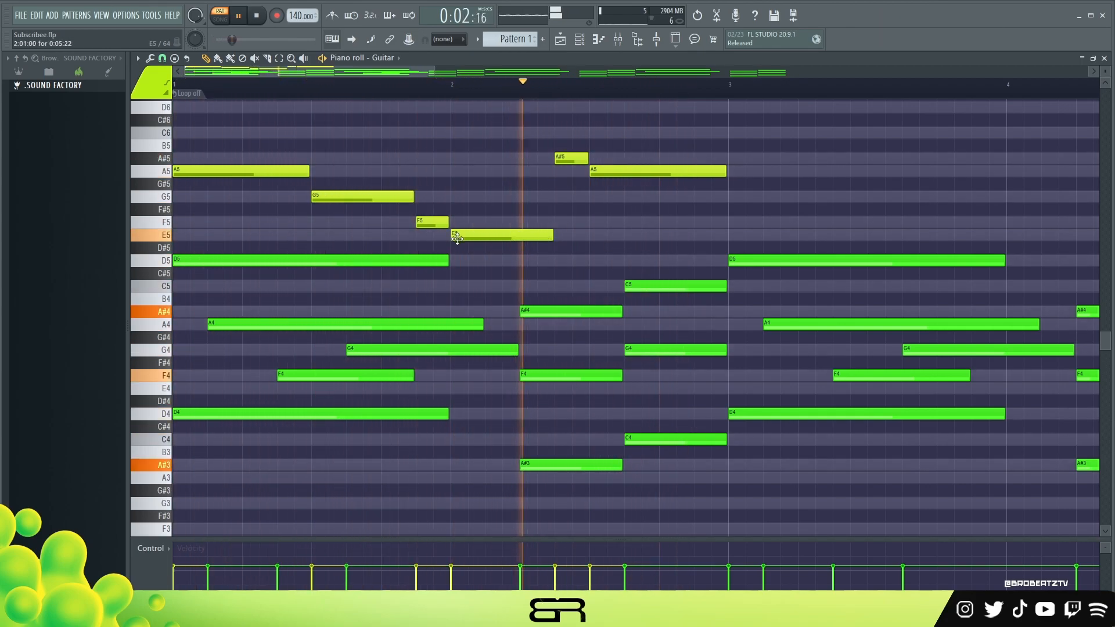
key("space")
Copy the short A#5 to G5 at 2:15 and shorten the A5 at 2:09 to end where it begins.
key("ctrl")
left_click(564, 158, "ctrl")
left_click_drag(564, 158, 669, 210)
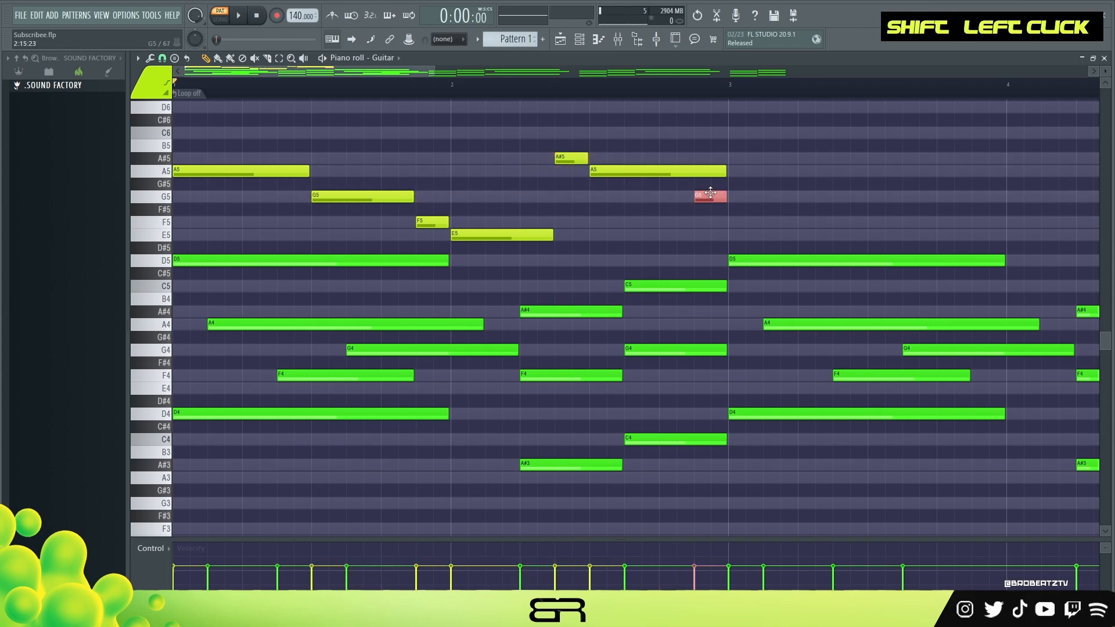
left_click_drag(726, 172, 695, 174)
key("space")
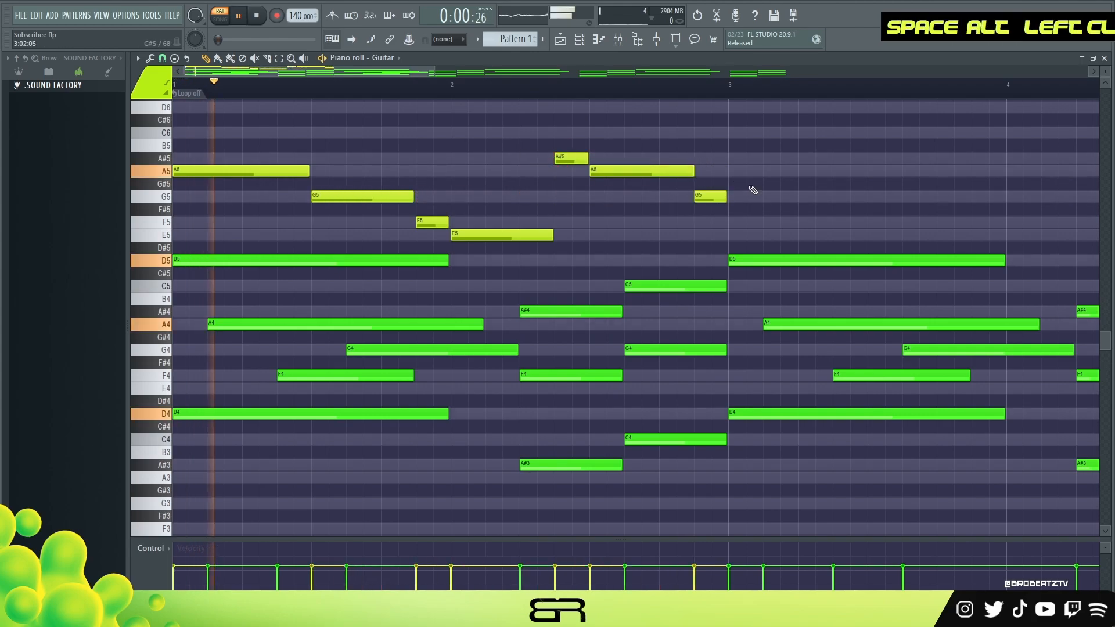
Copy the whole two-bar melody into bars 3 and 4.
left_click_drag(720, 131, 224, 242)
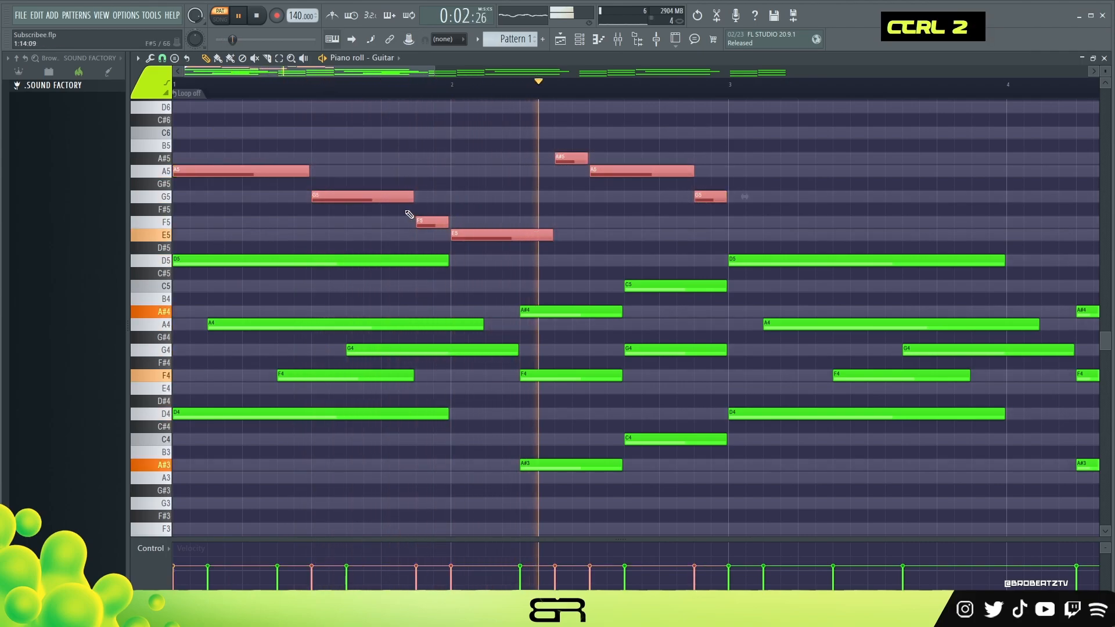
key("space")
left_click_drag(219, 171, 749, 185)
left_click_drag(374, 76, 511, 91)
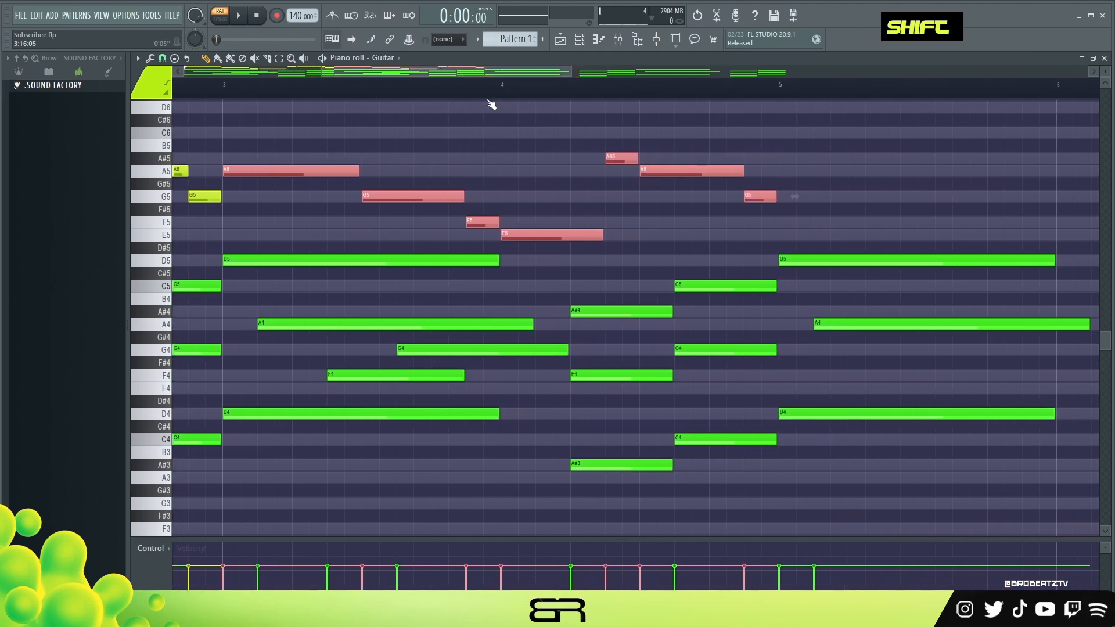
right_click(490, 129)
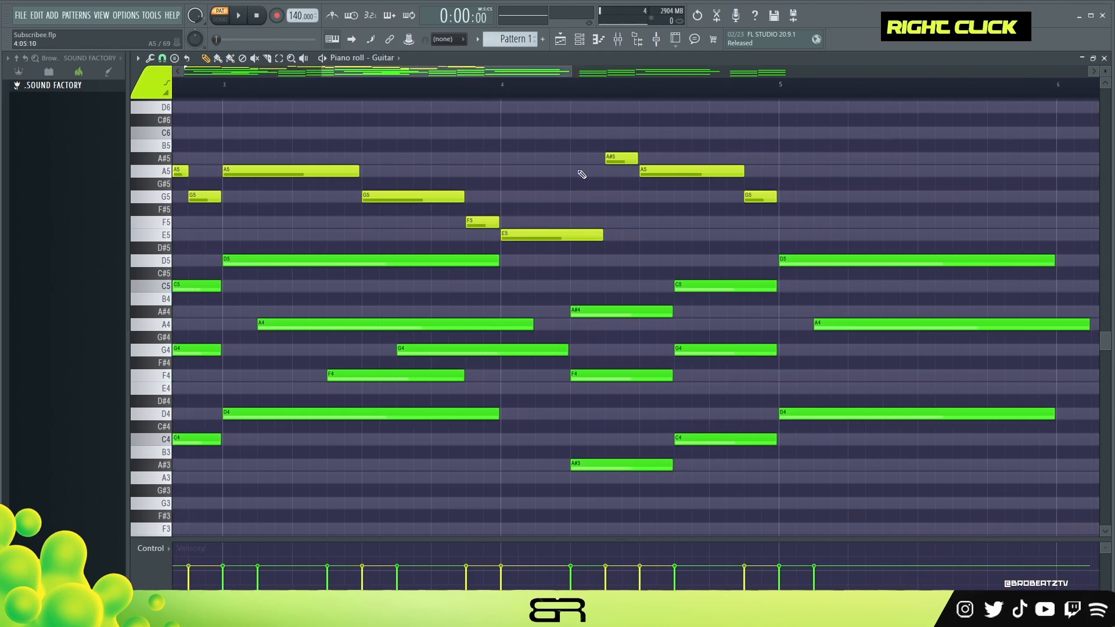
Play back the copied melody from the start of bar 3.
left_click(309, 84)
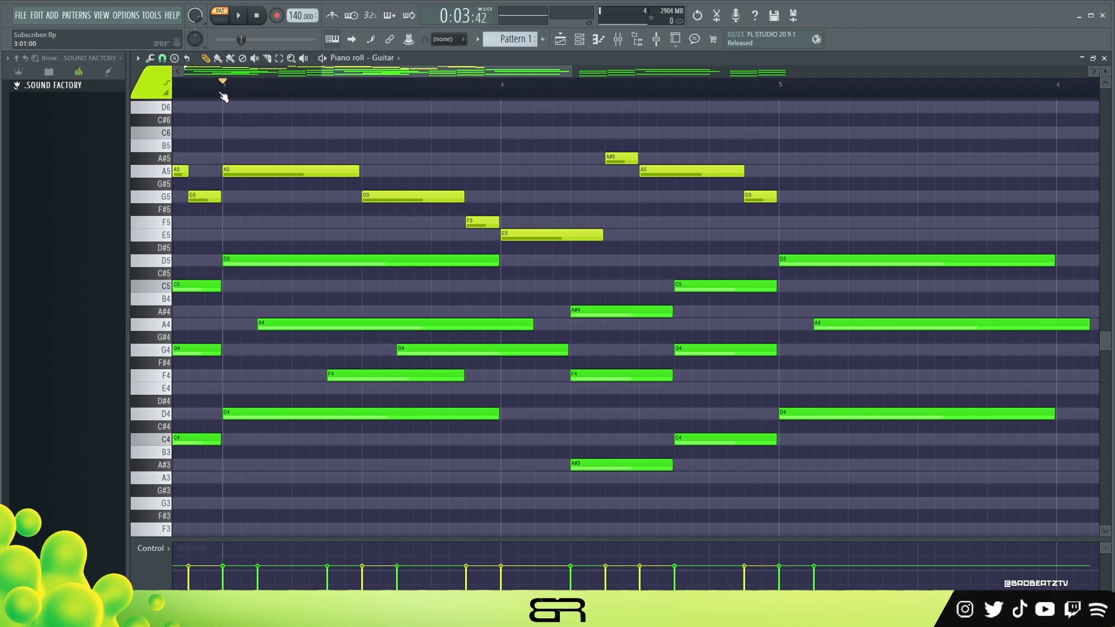
key("space")
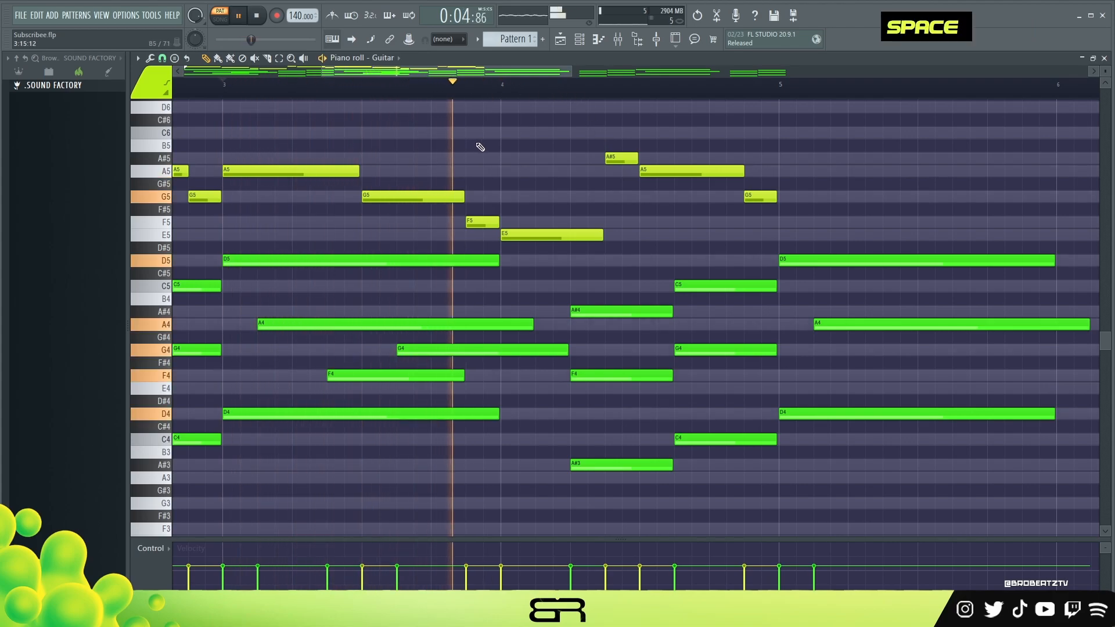
key("space")
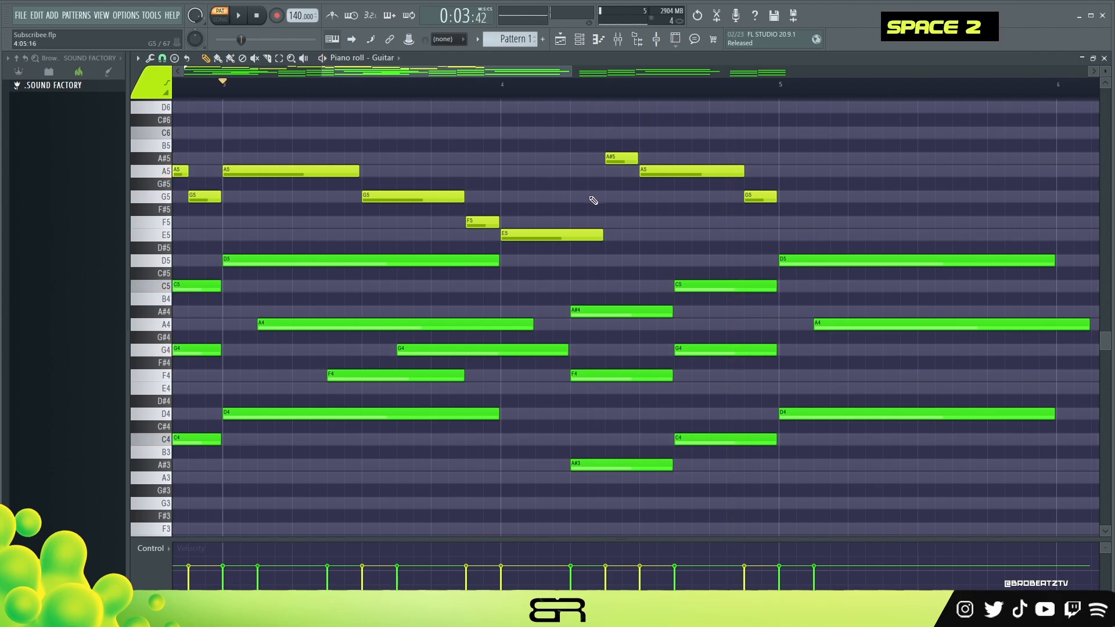
key("space")
Add a G5 about one step long at 4:09 and set the A#5 at 4:07 to about two steps.
left_click_drag(637, 158, 622, 159)
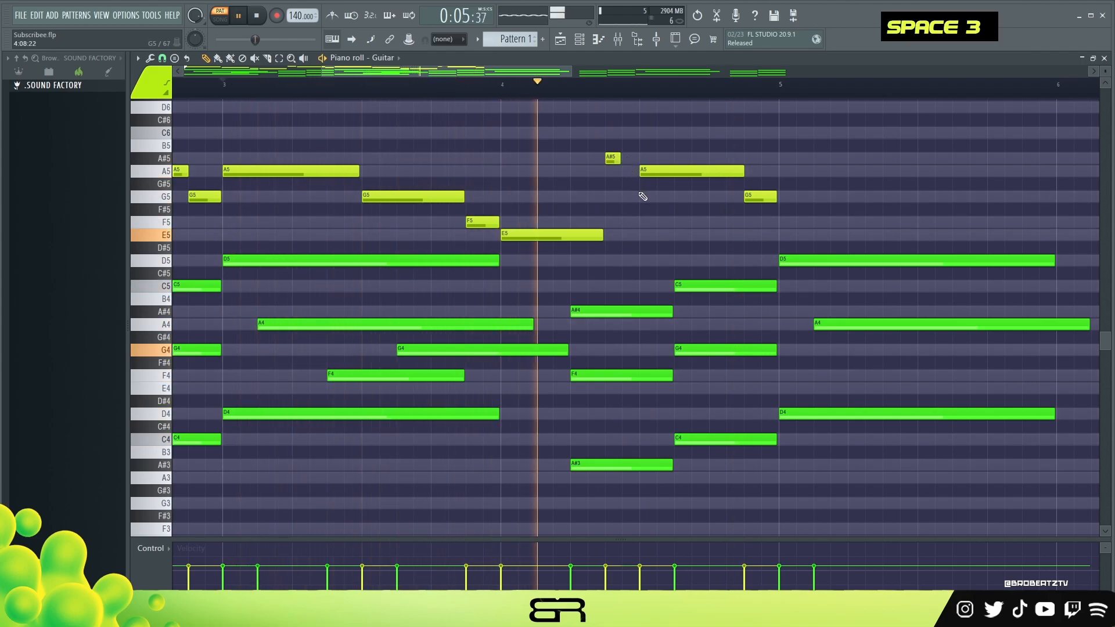
key("space")
left_click_drag(646, 200, 636, 202)
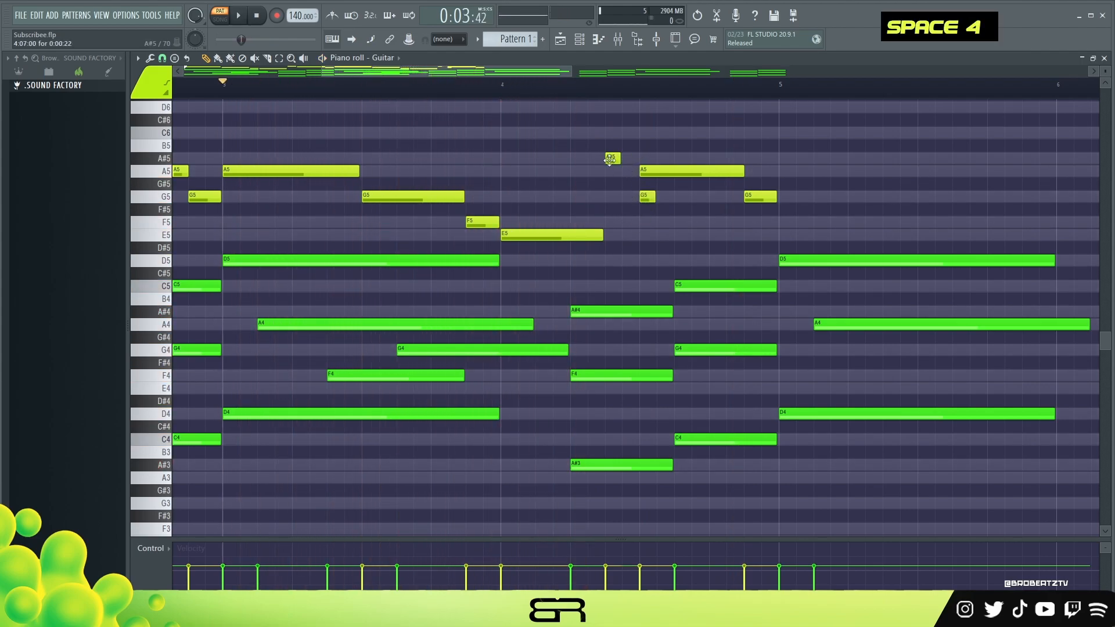
left_click(642, 174, "alt")
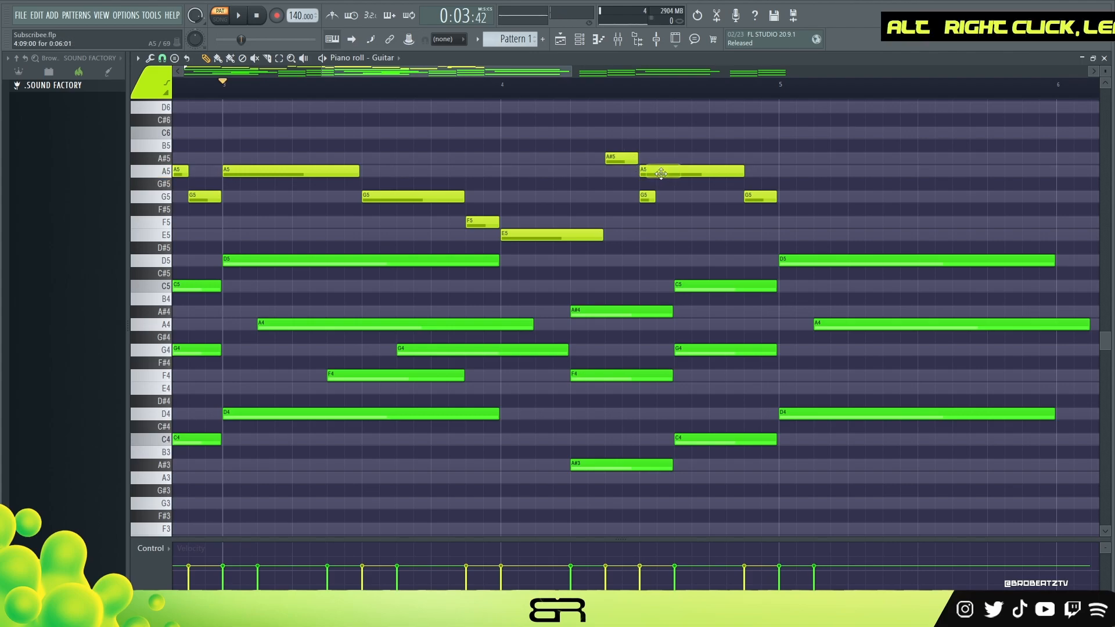
Trim the start of the A5 at 4:09 back by just under one step and play back the passage.
left_click_drag(642, 175, 655, 175)
key("space")
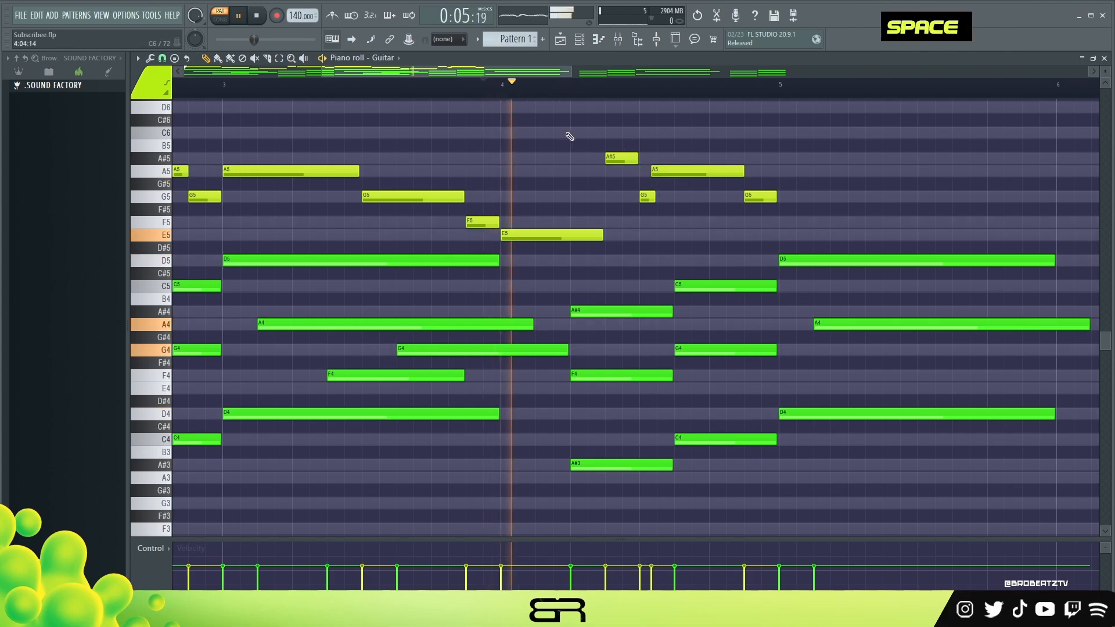
key("space")
key("space")
Move the bar 4 A5 to start at 4:10 and slightly shorten its end, checking it by playback.
left_click_drag(675, 174, 680, 175)
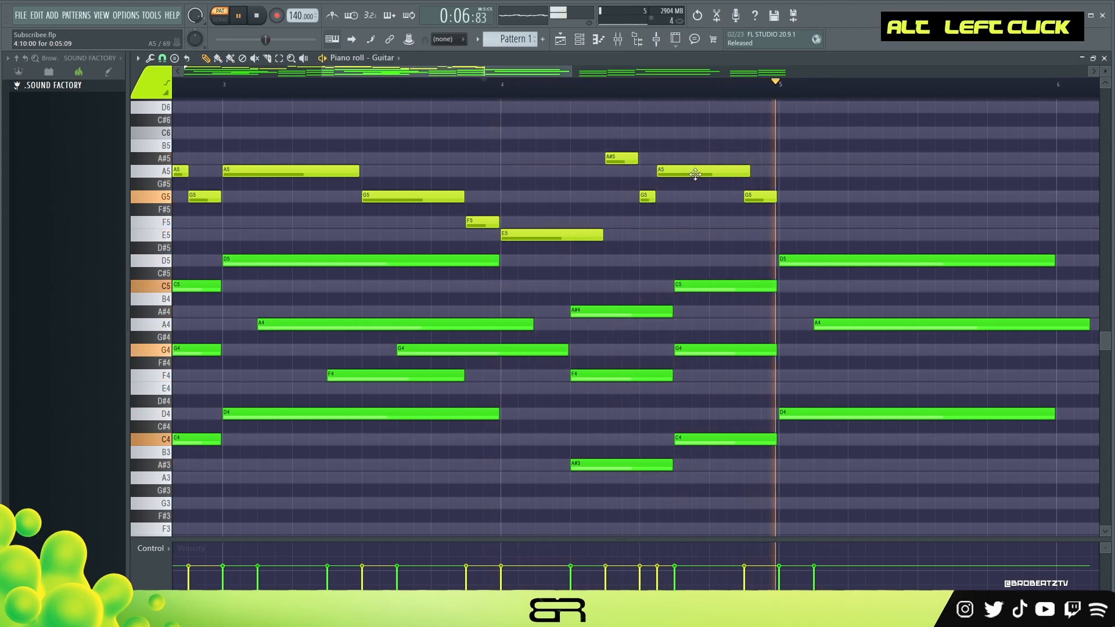
key("space")
left_click_drag(749, 175, 746, 174)
key("space")
left_click(681, 177, "alt")
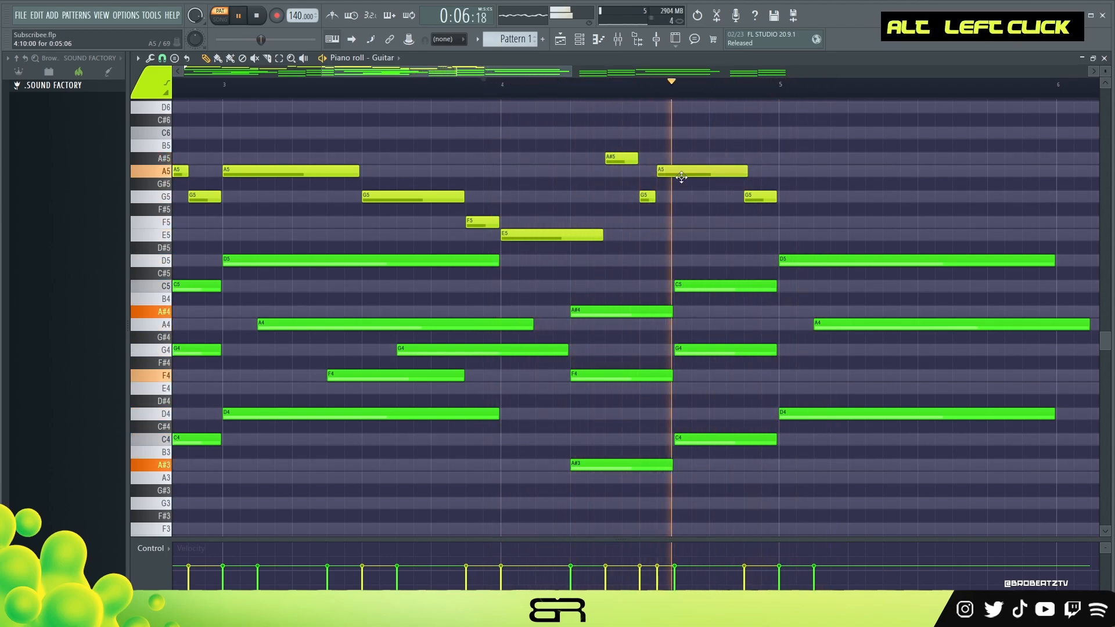
key("space")
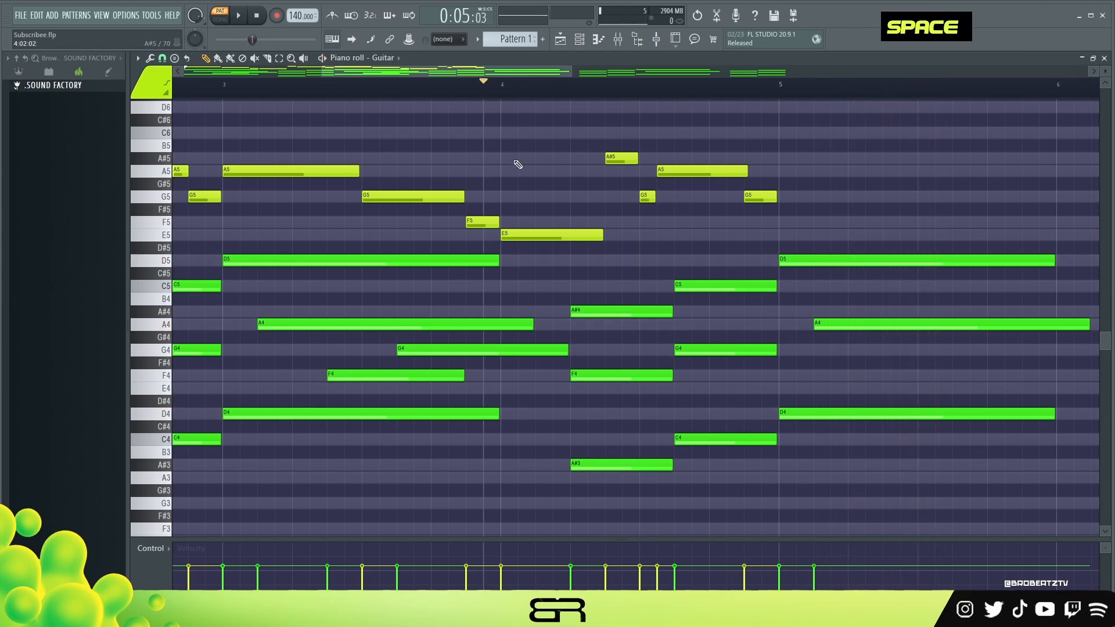
Copy the four-bar melody from bars 1 to 4 into bars 5 to 8.
scroll(479, 96, "down", 2)
left_click_drag(697, 114, 38, 233)
left_click_drag(193, 168, 889, 198)
left_click_drag(515, 71, 862, 122)
right_click(713, 102)
Slightly shorten the short G5 at 8:09 and move the following A5 earlier to meet it, playing back the result.
scroll(698, 92, "up", 2)
left_click(675, 198, "alt")
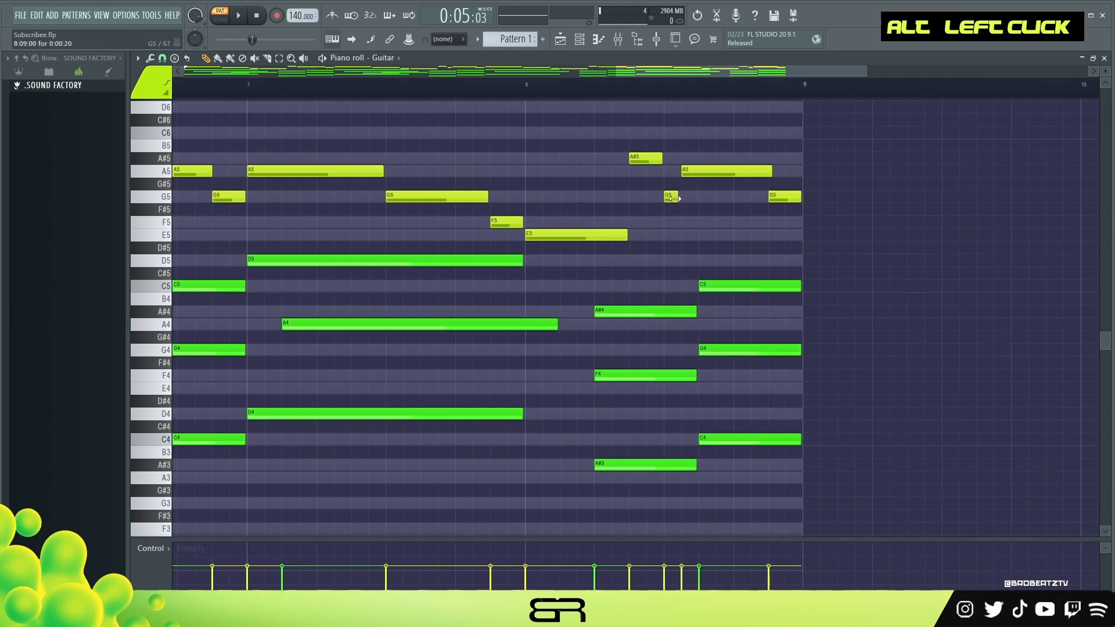
left_click_drag(694, 177, 689, 177, "alt")
key("space")
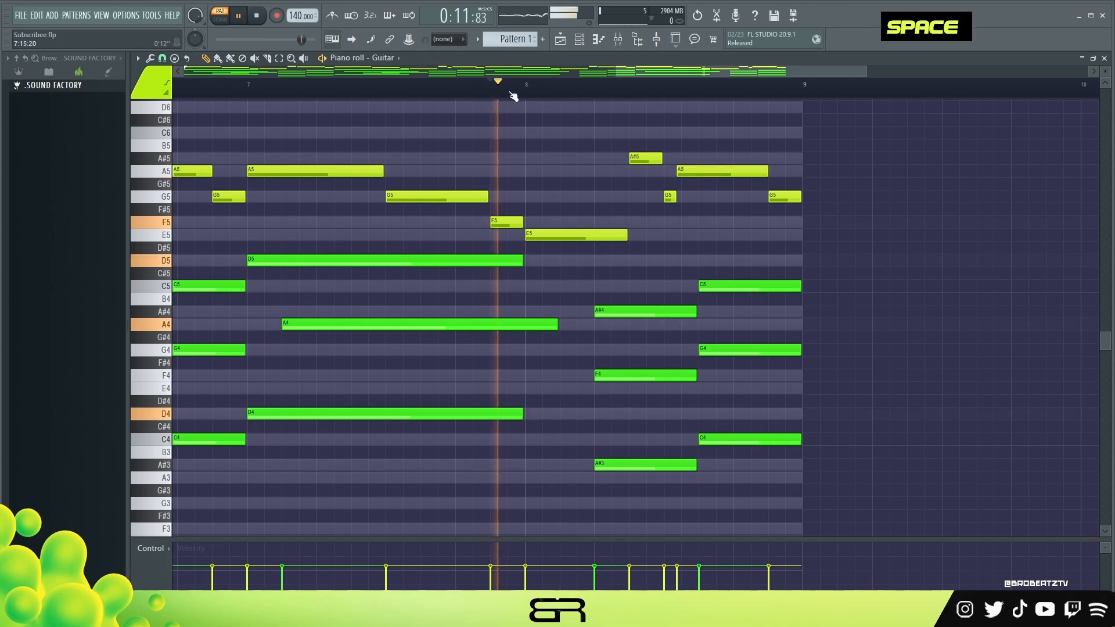
key("space")
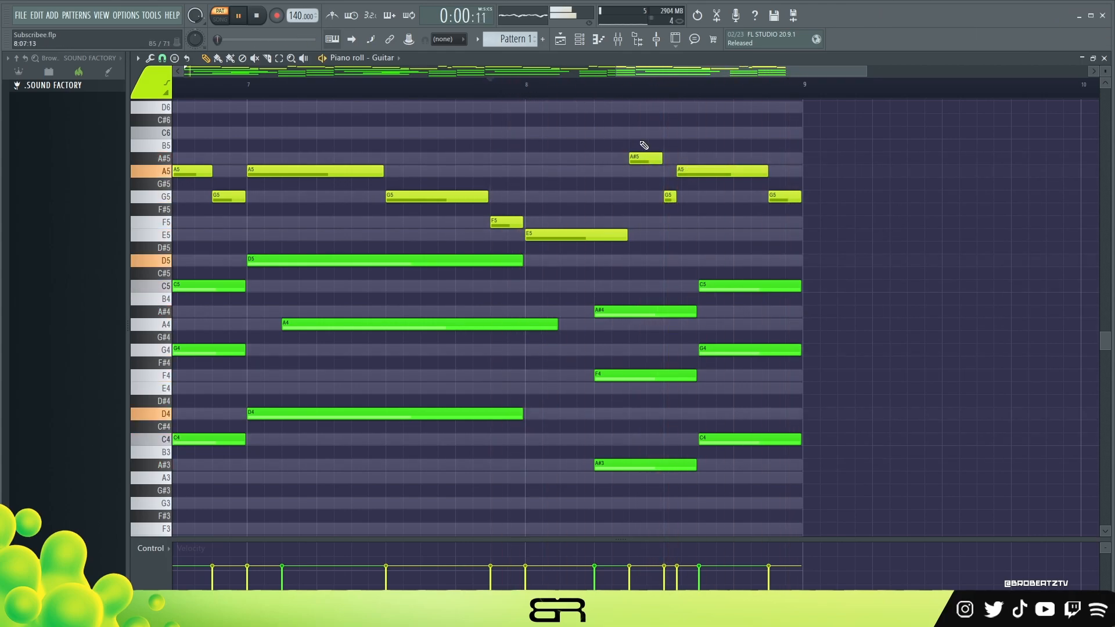
Look over the chords and copied melody across the pattern, focusing on the A5 at the start of bar 5.
scroll(472, 87, "down", 4)
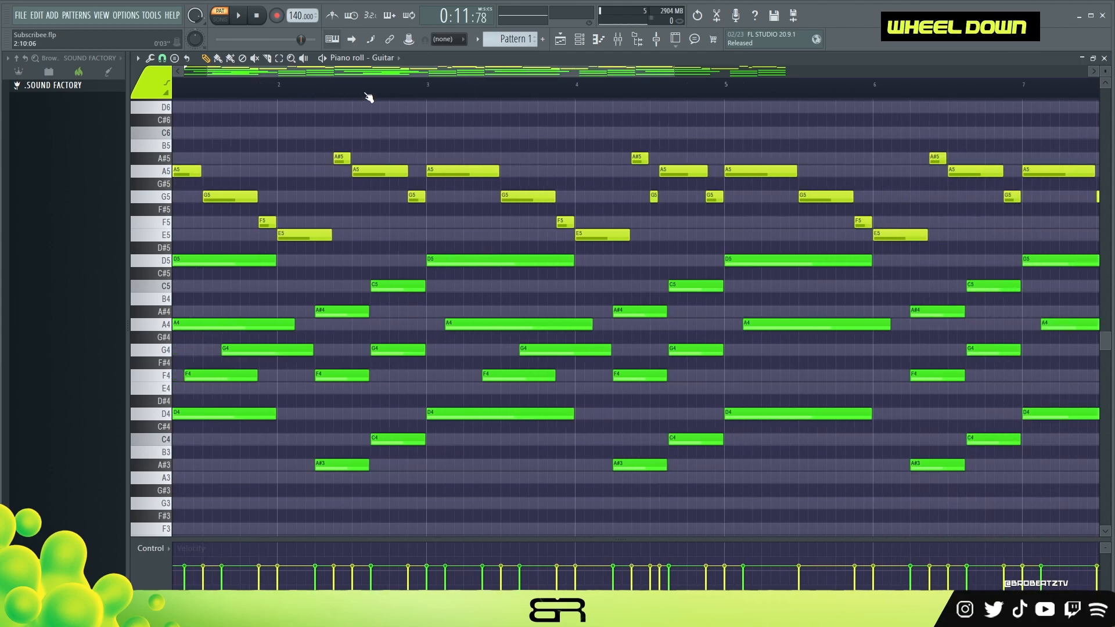
scroll(371, 96, "down", 2)
scroll(417, 181, "up", 1)
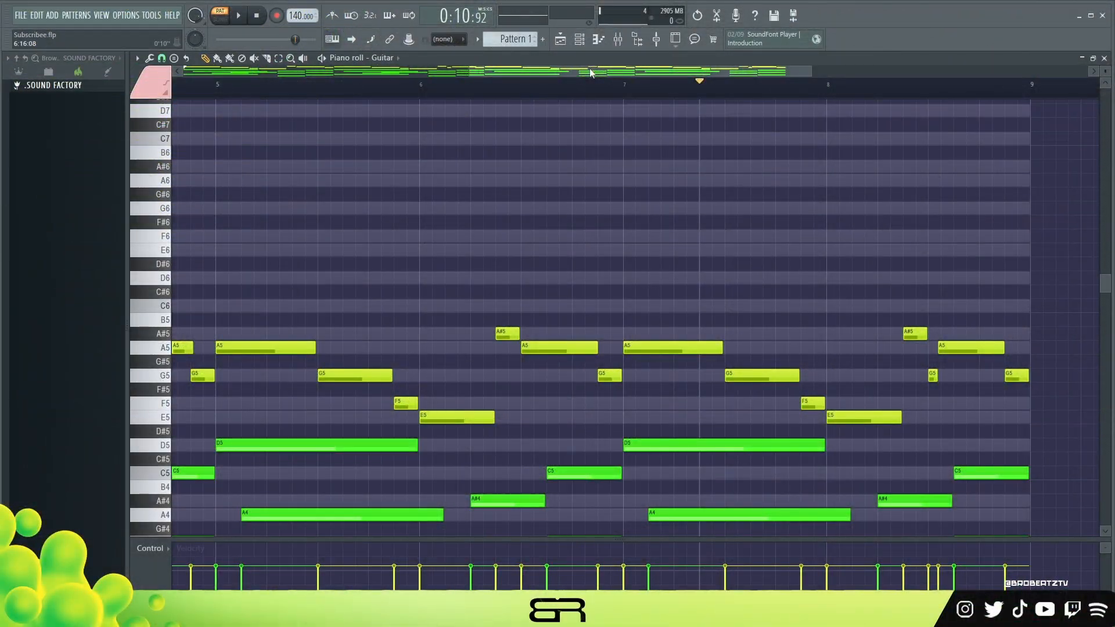
left_click_drag(610, 73, 587, 100)
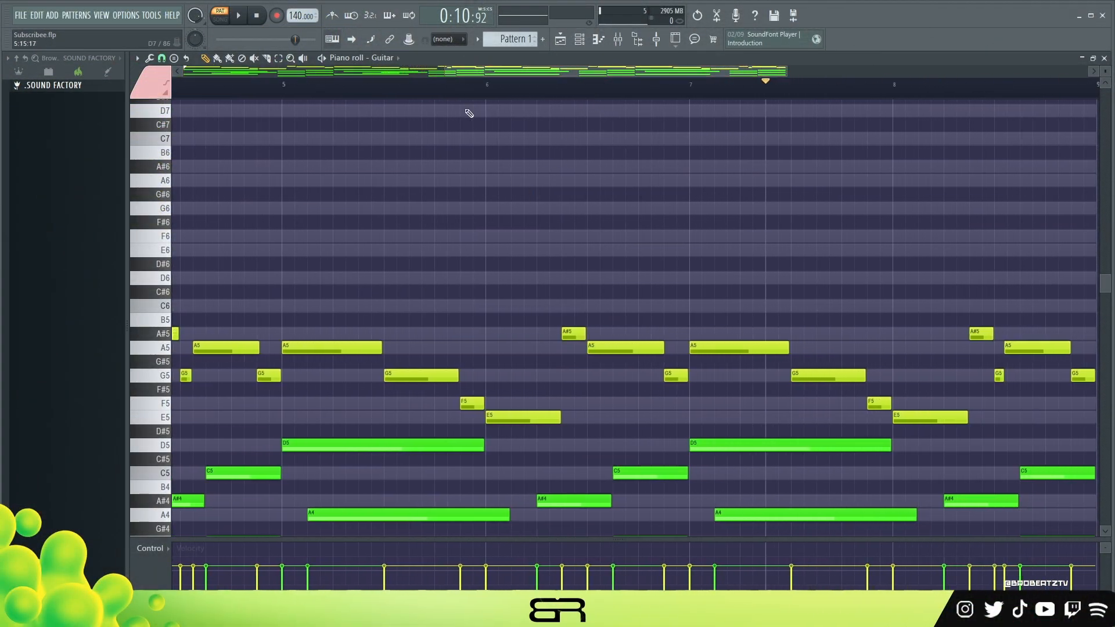
left_click_drag(517, 71, 546, 75)
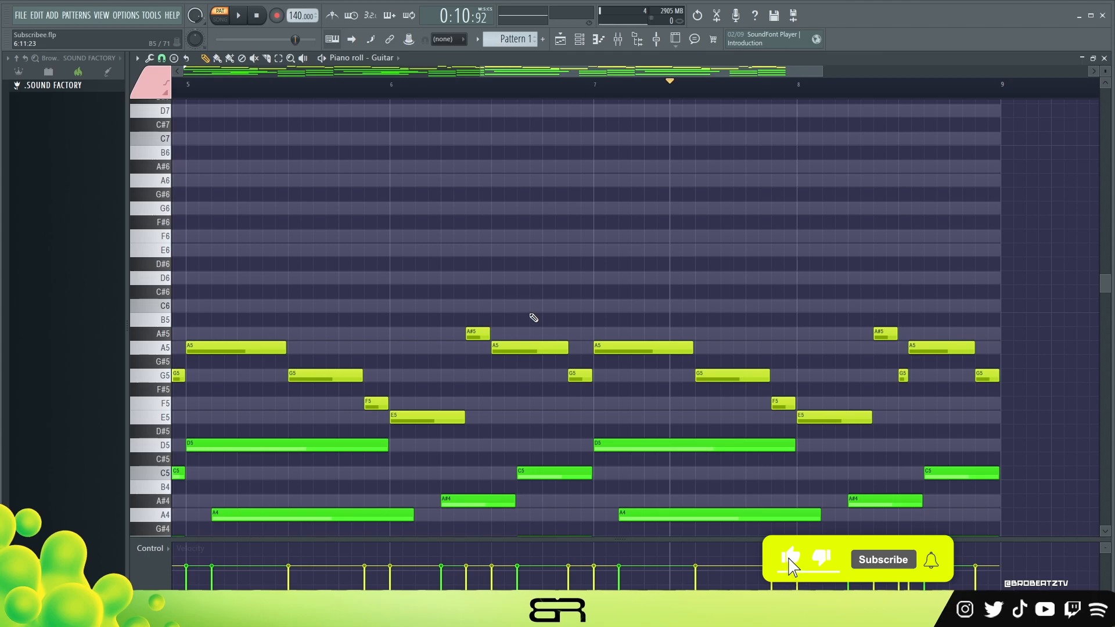
scroll(431, 361, "down", 5)
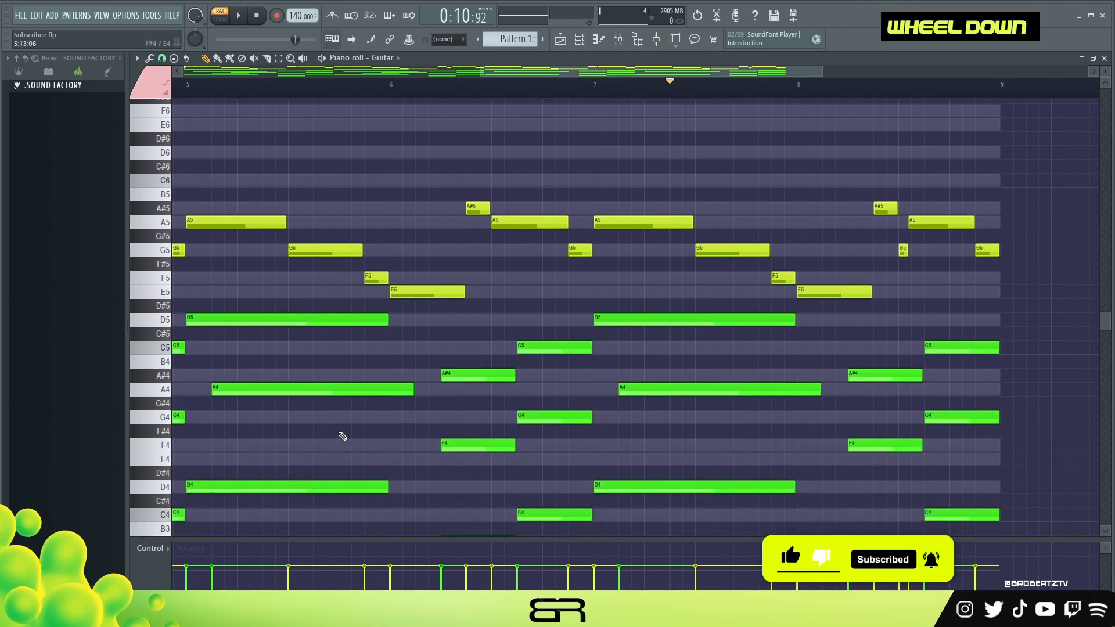
scroll(342, 436, "up", 3)
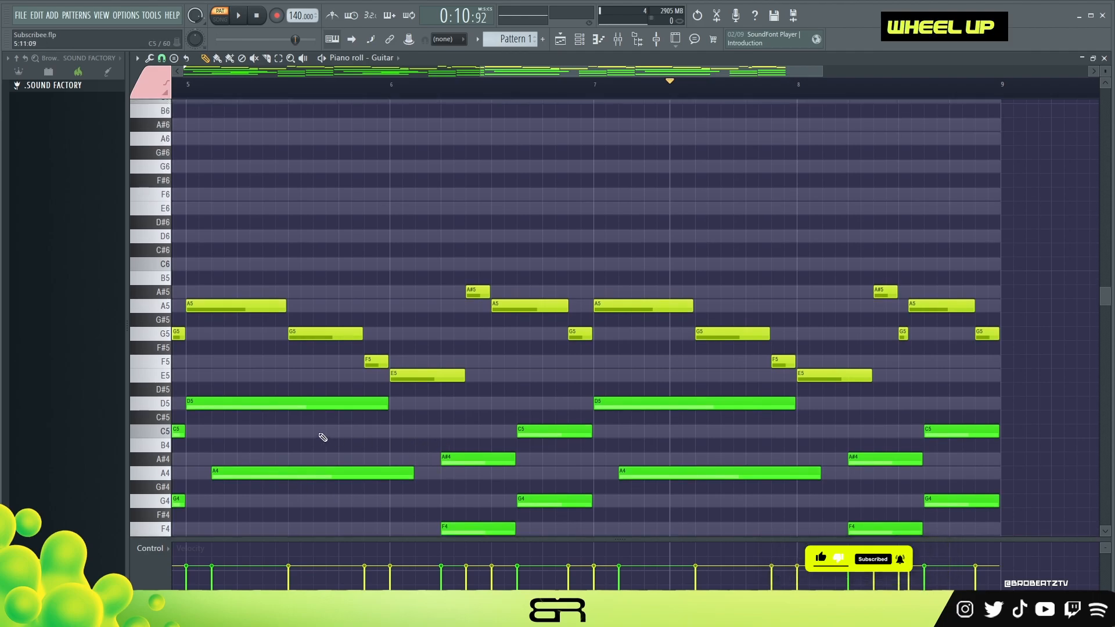
left_click(224, 305, "ctrl")
scroll(273, 320, "up", 2)
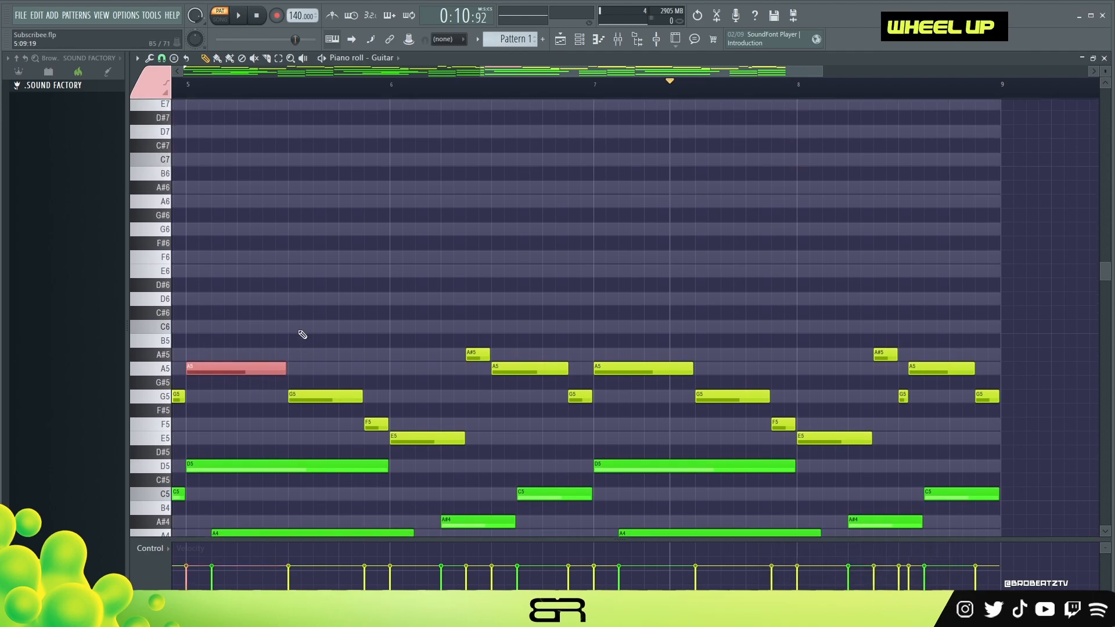
scroll(290, 343, "up", 3)
left_click(252, 393, "ctrl")
scroll(252, 391, "down", 2)
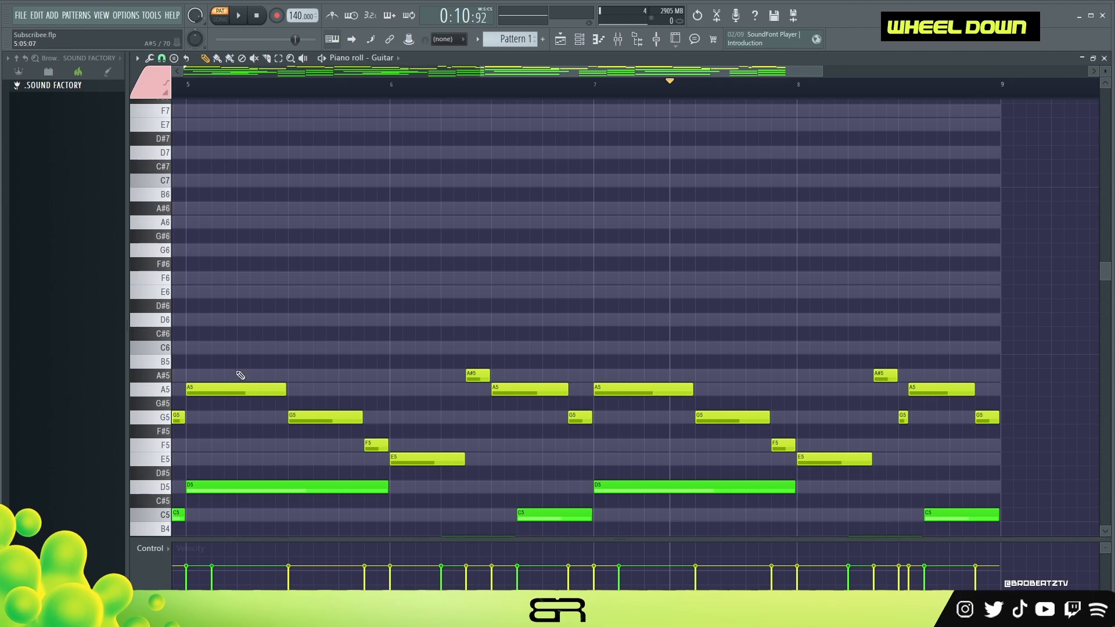
Place a short E6 at the start of bar 5, seven semitones above the A5, counting up with temporary notes that are deleted.
left_click(254, 332)
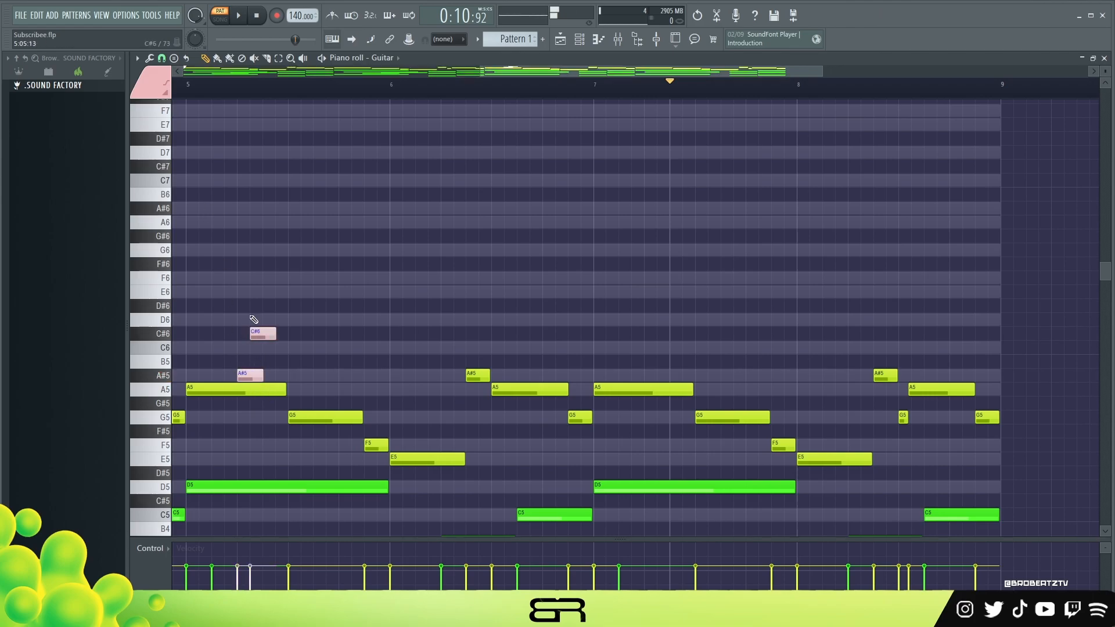
left_click(255, 305)
right_click(265, 335)
right_click(264, 308)
left_click(244, 361)
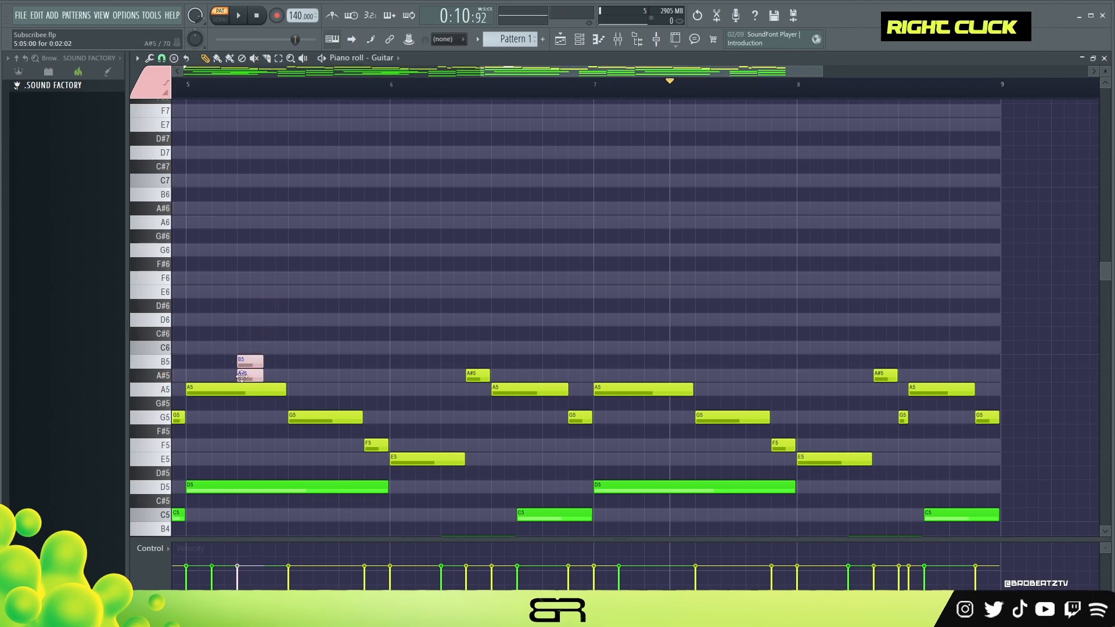
left_click(246, 347)
left_click(244, 333)
left_click(241, 319)
left_click(241, 305)
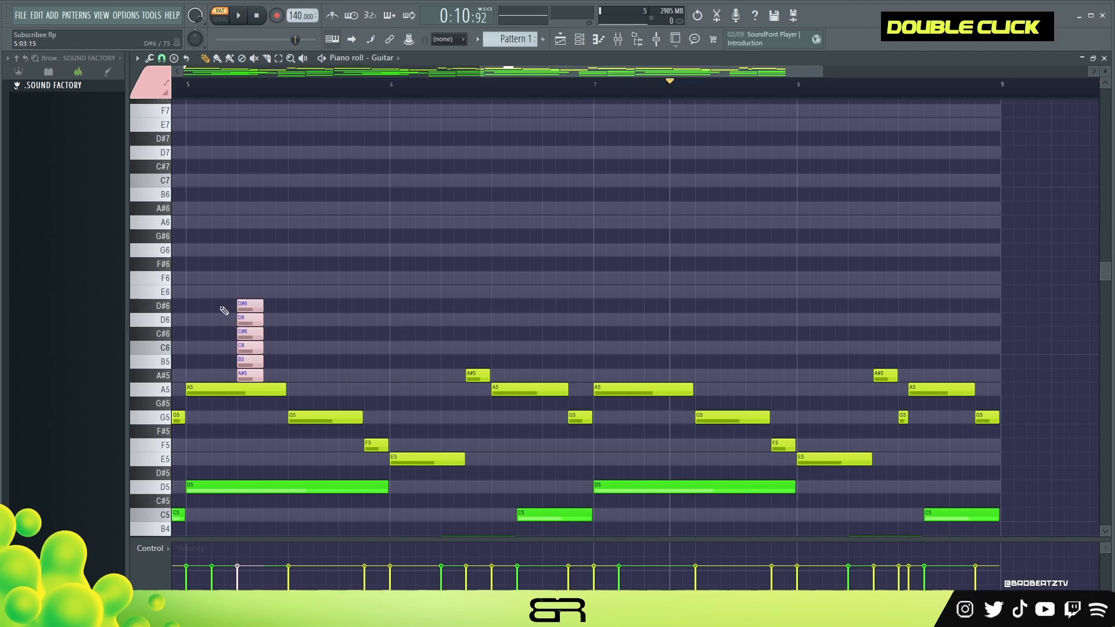
left_click(189, 292)
right_click(254, 305)
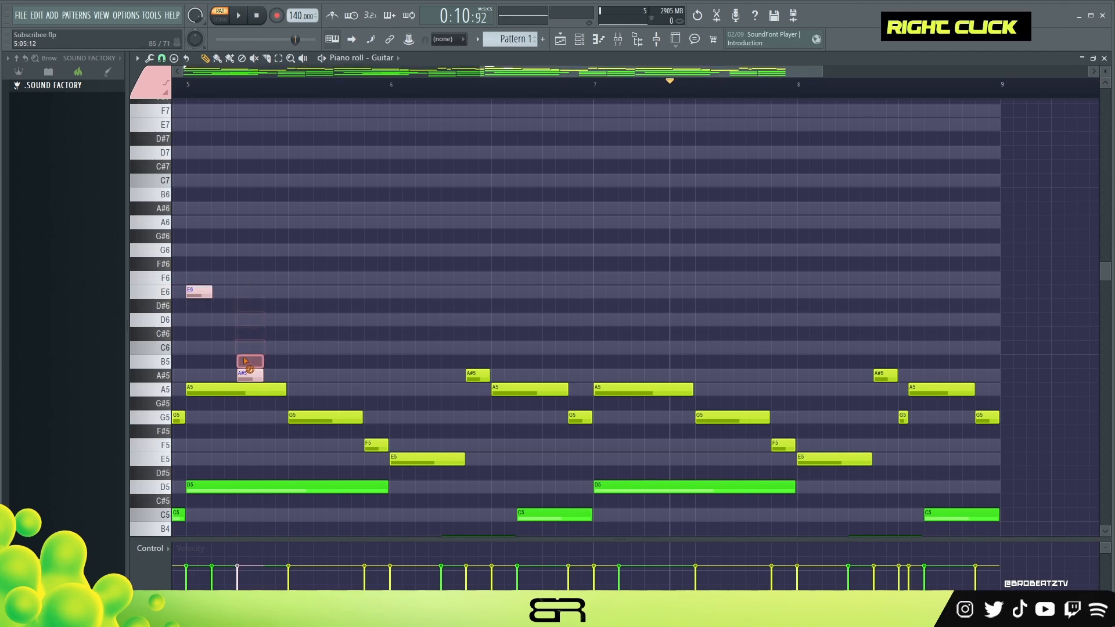
Try duplicating the short E6 and shifting the copy by an octave.
left_click_drag(194, 293, 219, 292)
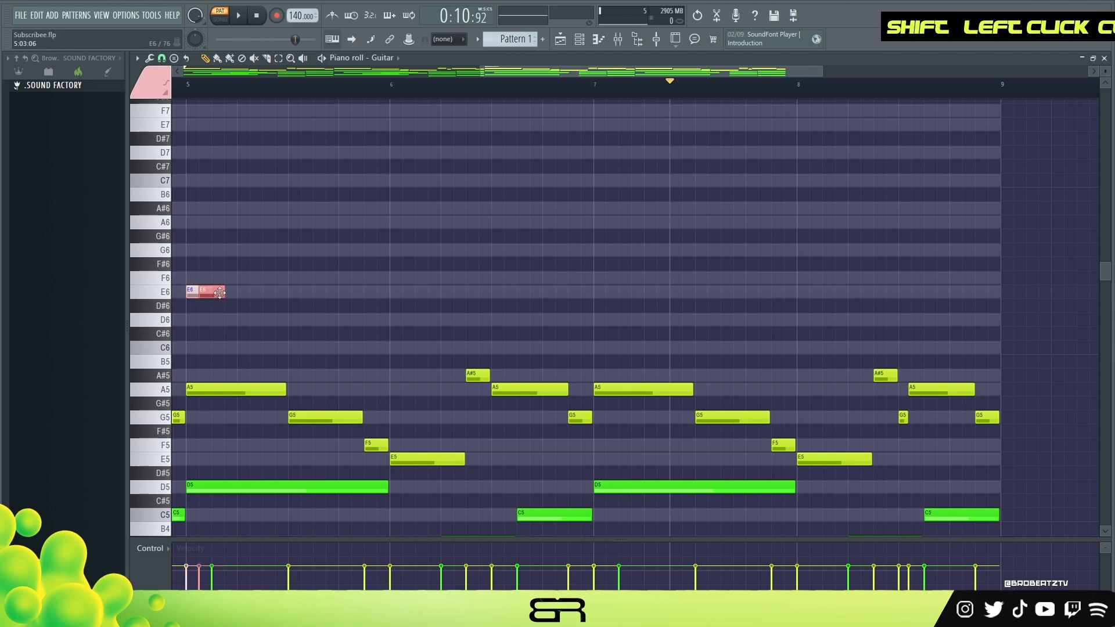
key("ctrl+Down")
key("ctrl+Up")
right_click(400, 292)
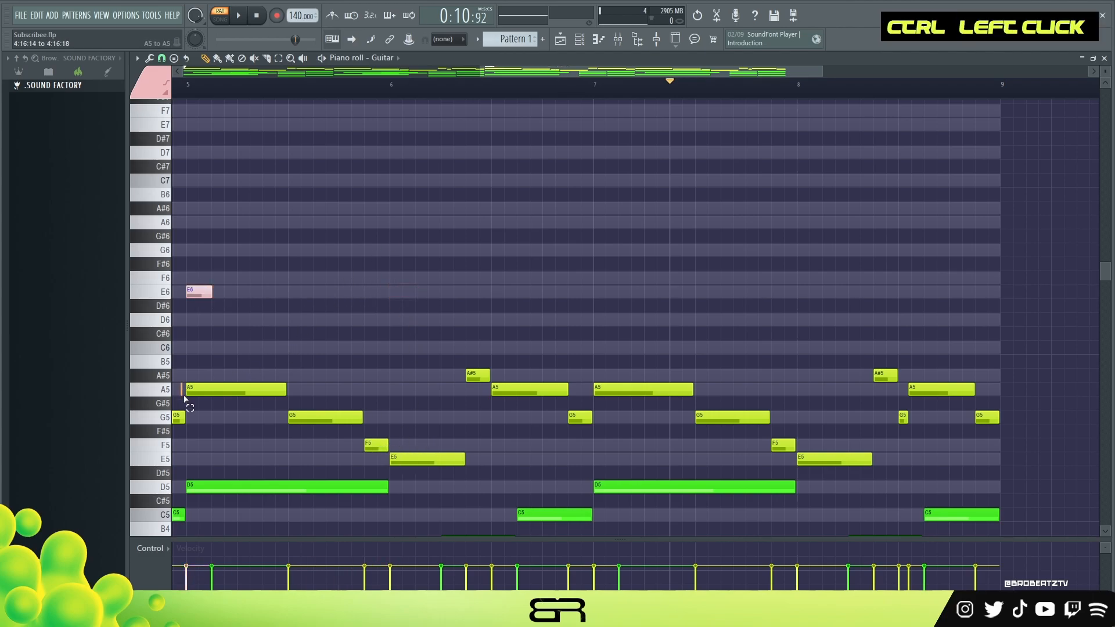
Add a short A6 an octave above the bar 5 A5, using a temporary octave copy as guide, and move it to 5:09.
left_click(192, 390, "ctrl")
mouse_move(206, 390)
left_mouse_down()
mouse_move(194, 388)
mouse_move(207, 389)
left_mouse_up()
key("ctrl+Up")
right_click(201, 306)
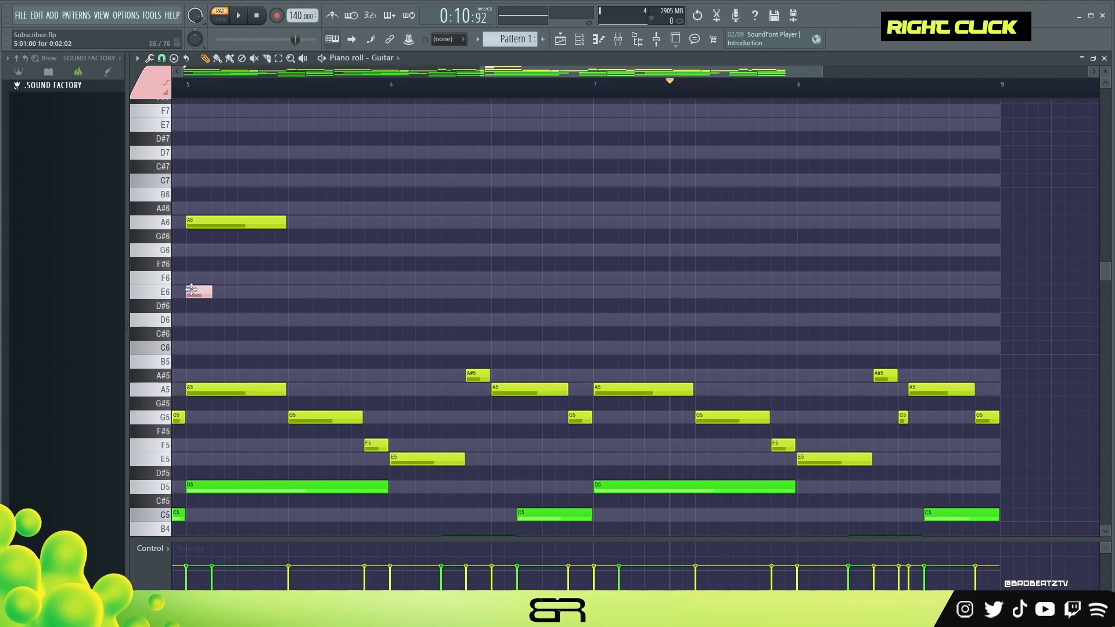
right_click(200, 224)
left_click(191, 223)
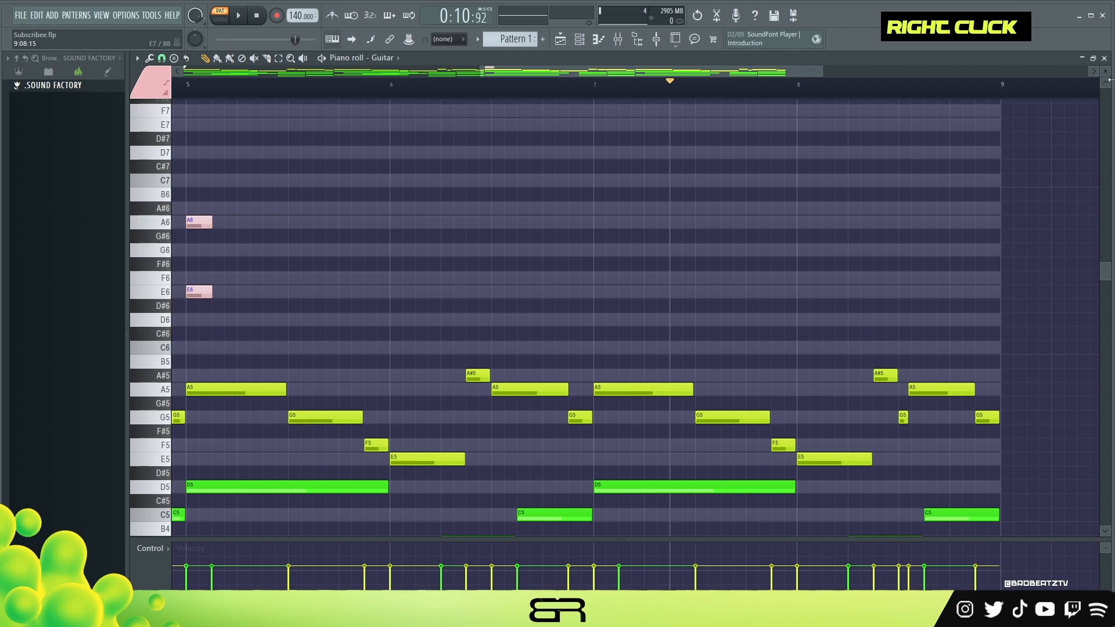
scroll(565, 225, "up", 4)
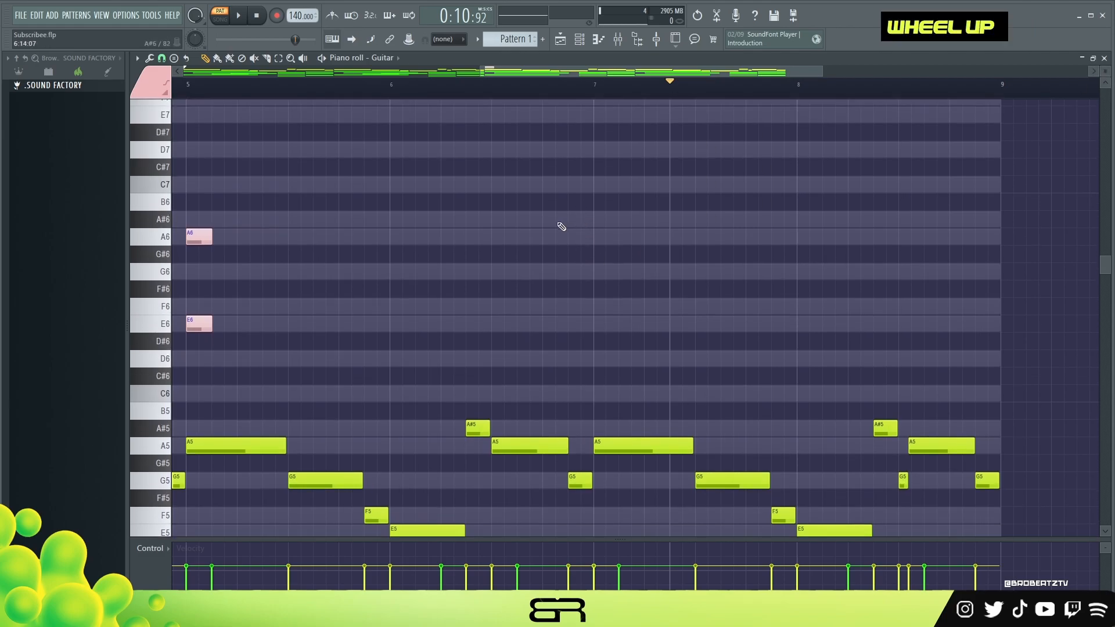
scroll(453, 221, "down", 3)
left_click_drag(198, 186, 302, 186)
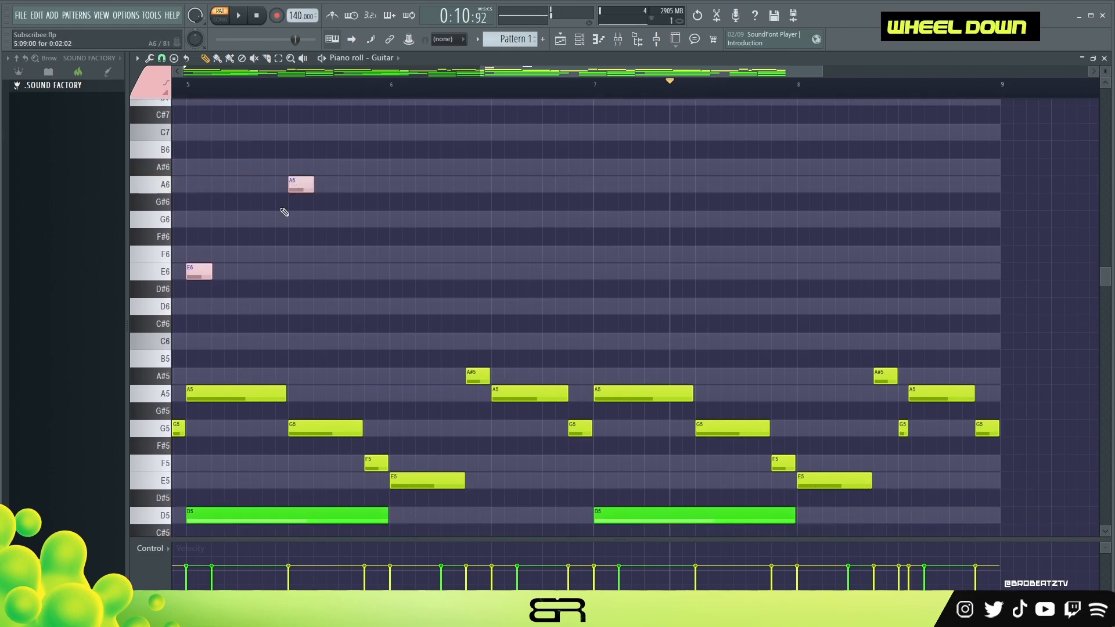
Try linking the bar 5 E6 and A6 with short D6, E6 and G6 notes, and play back the passage.
right_click(455, 315)
double_click(225, 307)
double_click(268, 219)
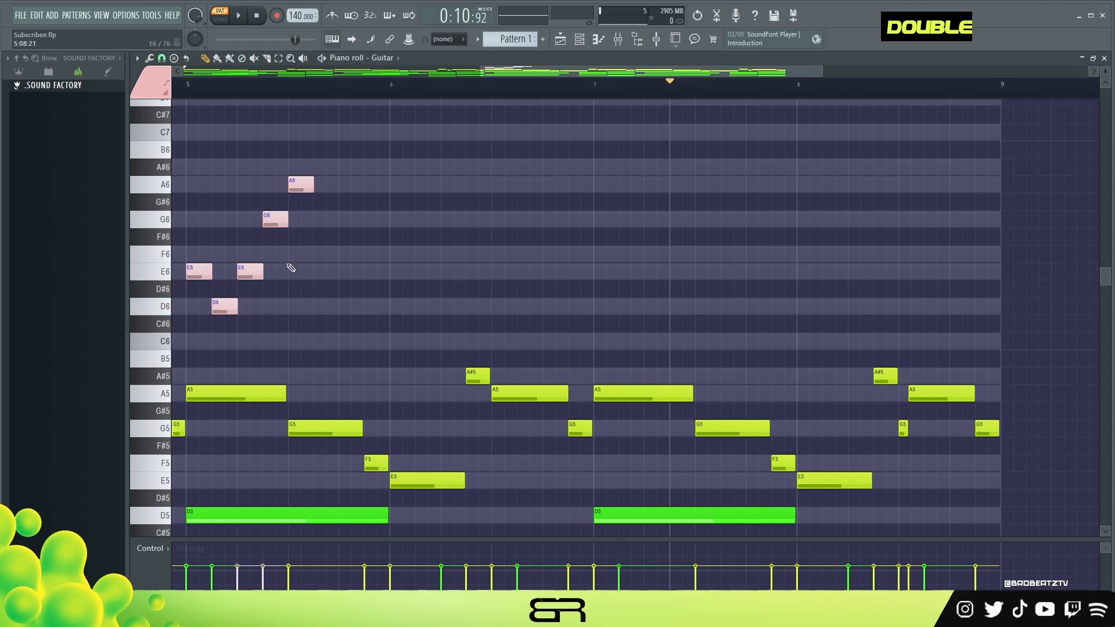
key("space")
key("space")
key("space")
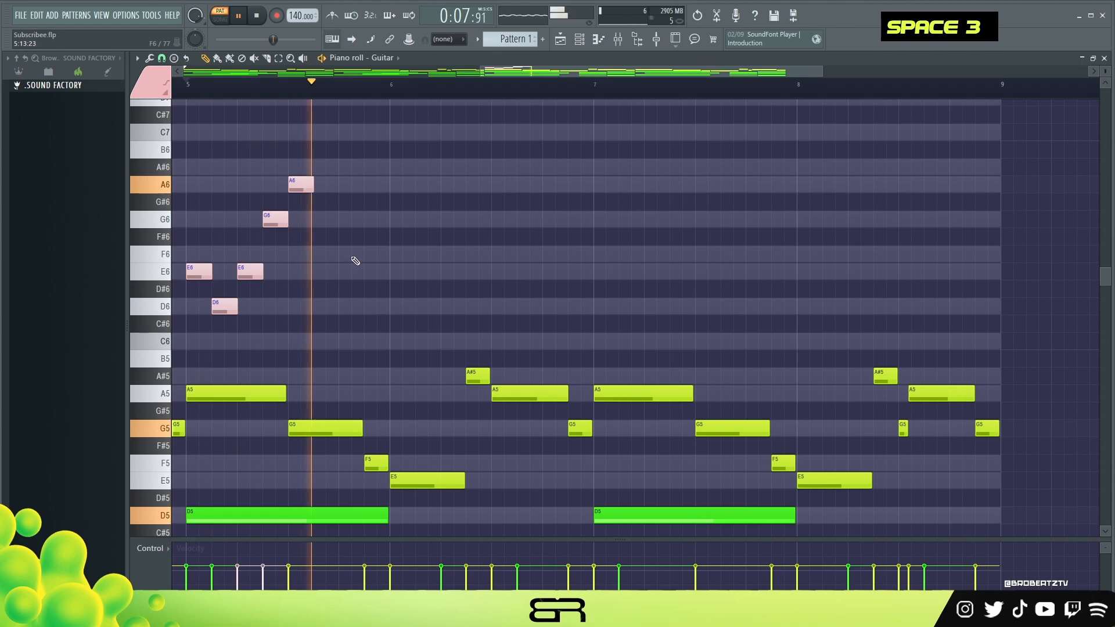
key("space")
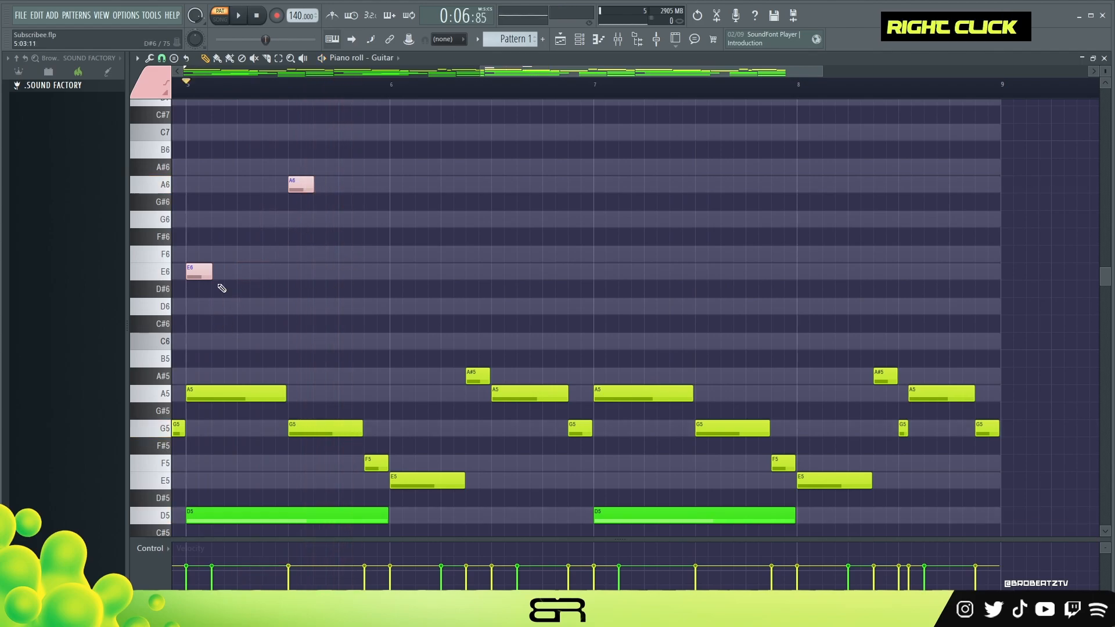
Lengthen the E6 at bar 5 to about four steps and copy it to D6 at 5:05.
left_click_drag(211, 271, 268, 315)
left_click(214, 271, "ctrl")
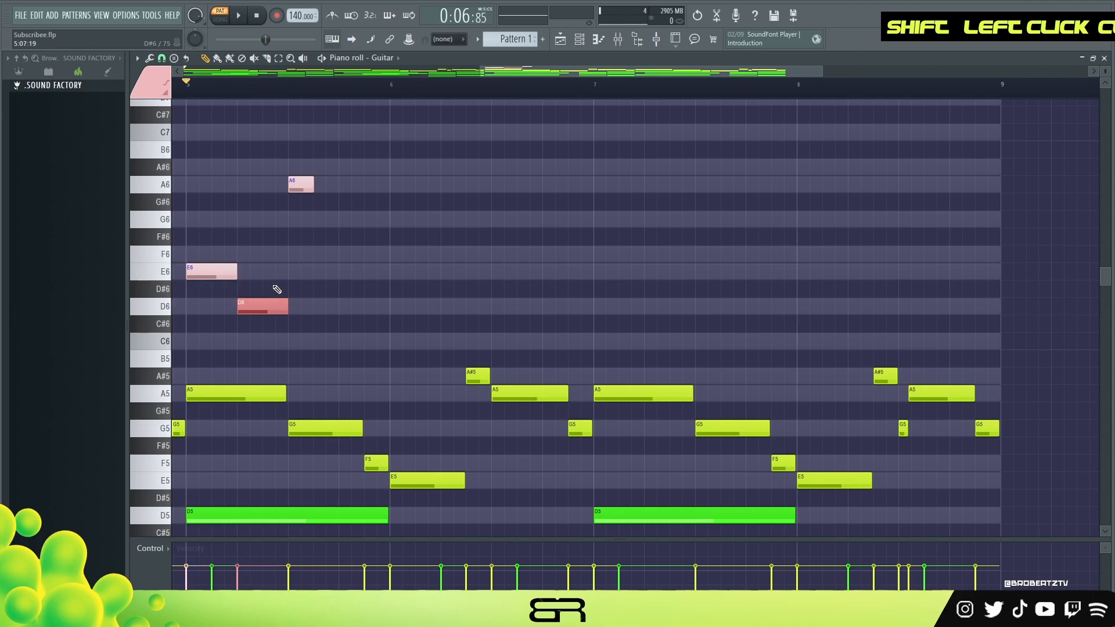
left_click(275, 295)
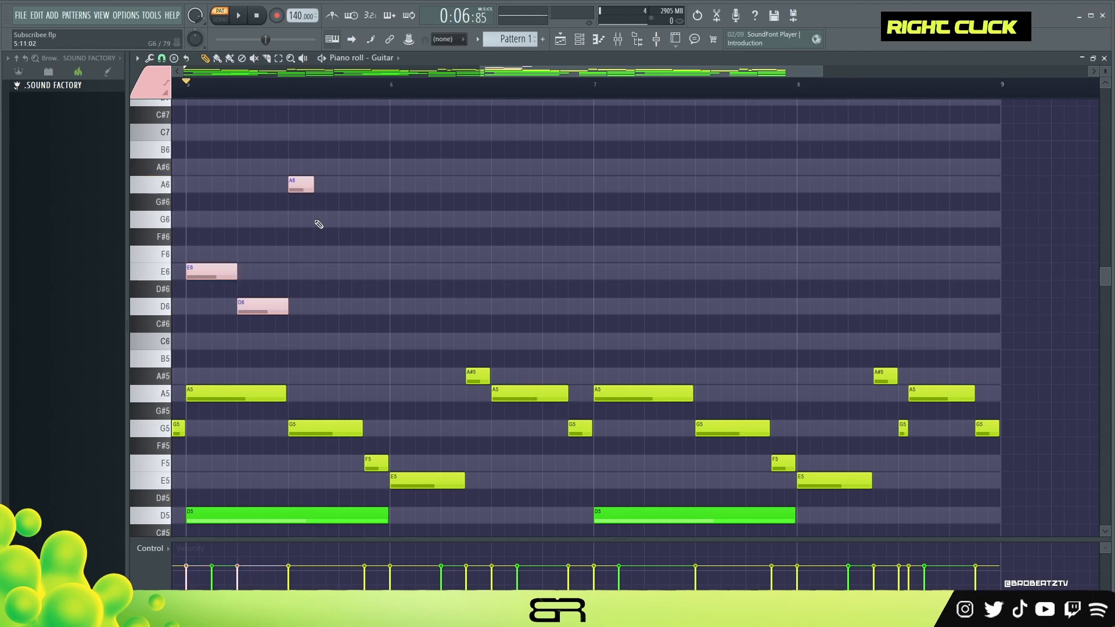
Add short notes after the A6: G6 at 5:11, F6 at 5:13, E6 at 6:01 and F6 at 6:09.
left_click(319, 219)
left_click(342, 255)
left_click(387, 270)
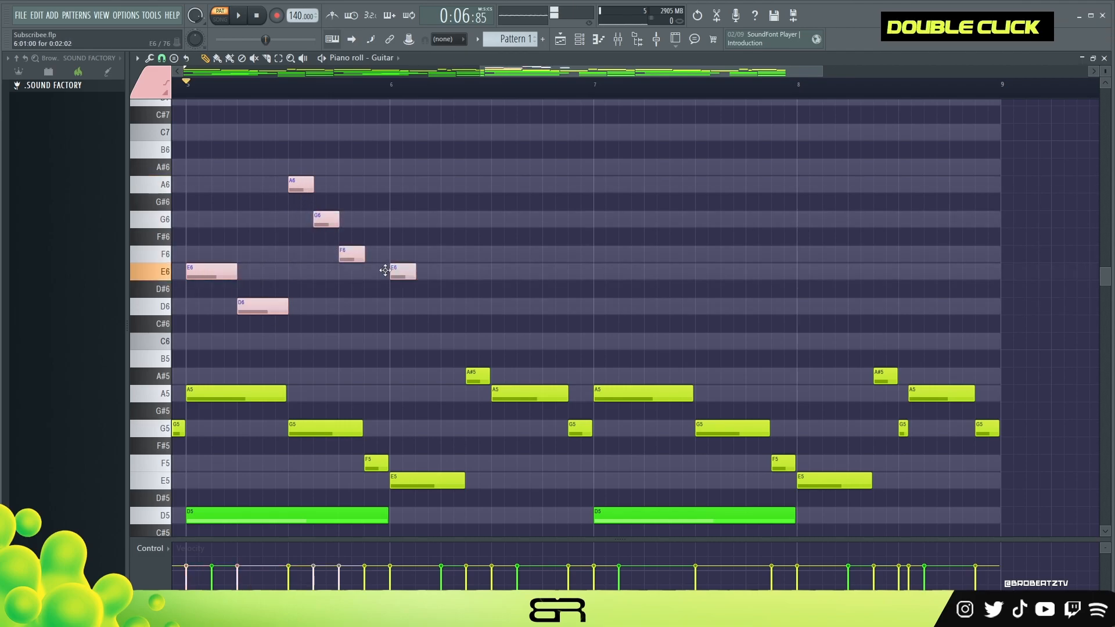
left_click_drag(478, 254, 493, 254)
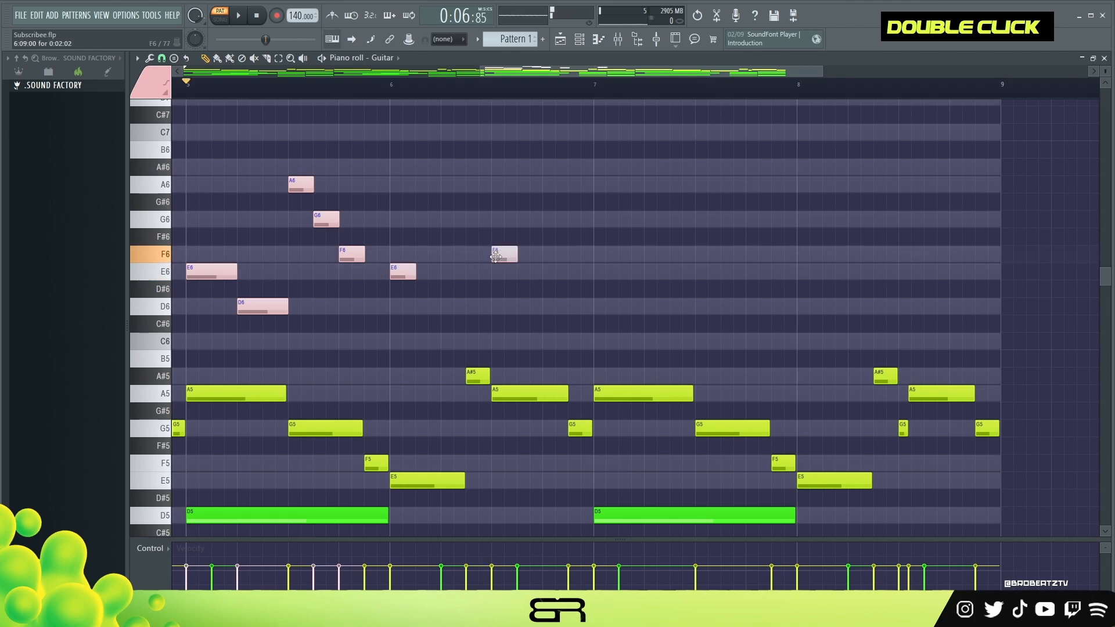
Lengthen the A6 at 5:09 to about three steps and shorten and delay the G6 to follow it.
left_click_drag(312, 185, 345, 224)
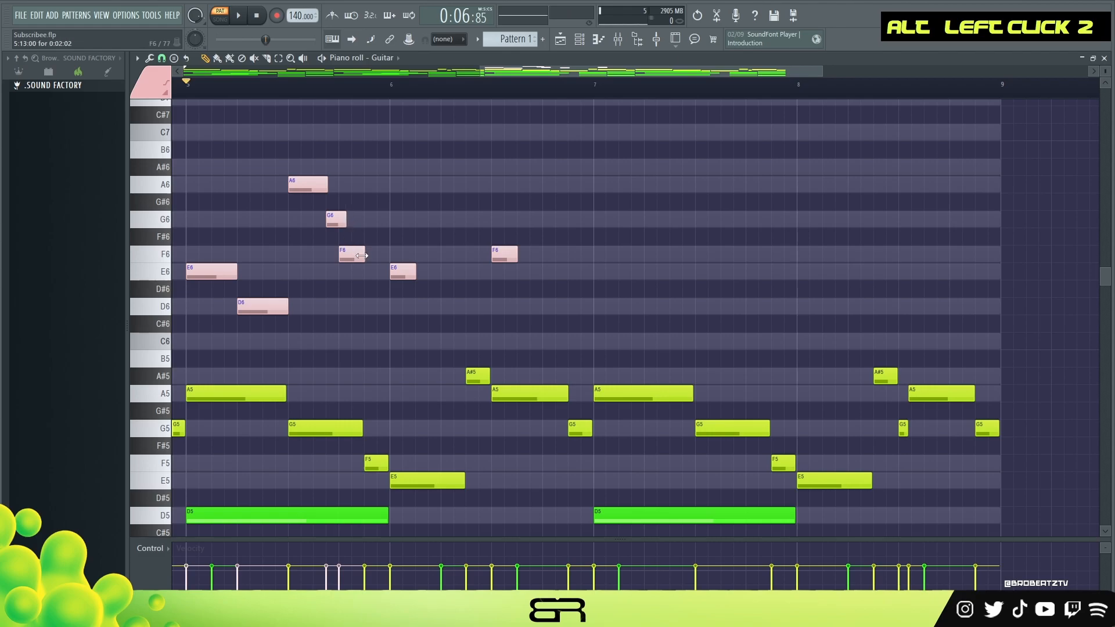
key("space")
key("space")
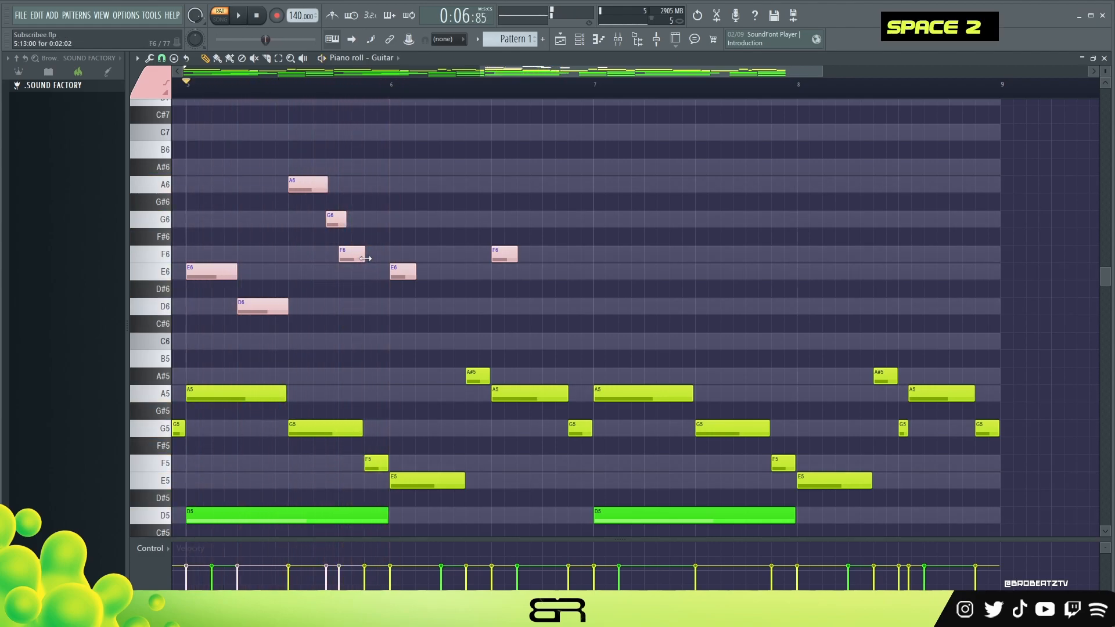
Lengthen the F6 at 5:13 to about three and a half steps, checking it by playback.
left_click_drag(365, 258, 373, 259)
key("space")
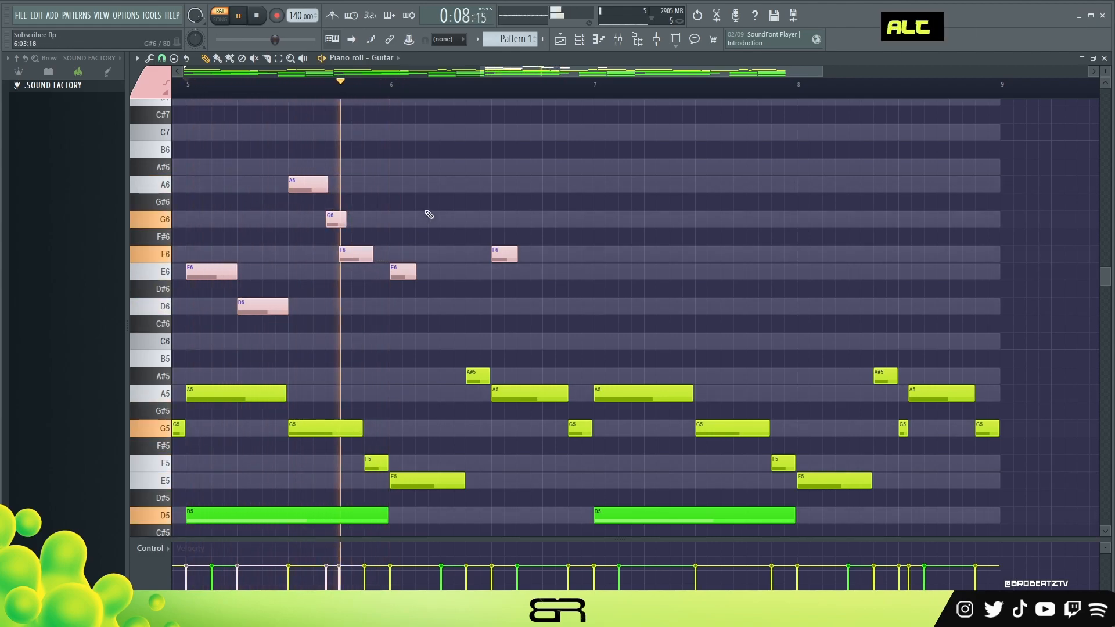
key("space")
key("space")
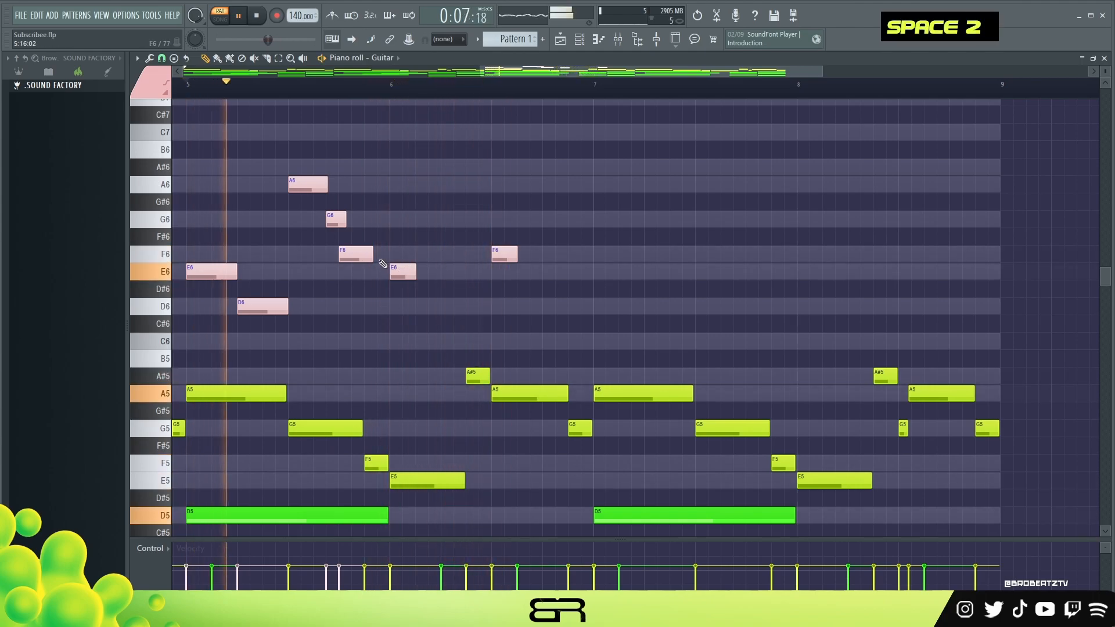
left_click_drag(373, 259, 382, 259)
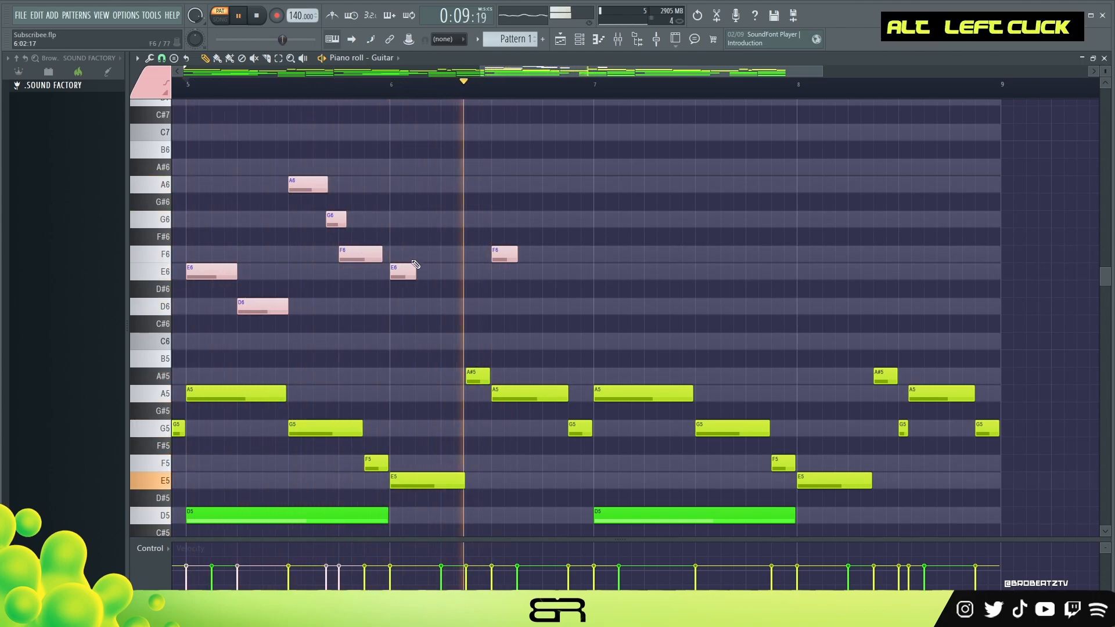
Lengthen the E6 at 6:01 to about six and a half steps and extend the F6 at 6:09 to bar 7, playing back the result.
key("space")
left_click_drag(416, 262, 593, 256)
key("space")
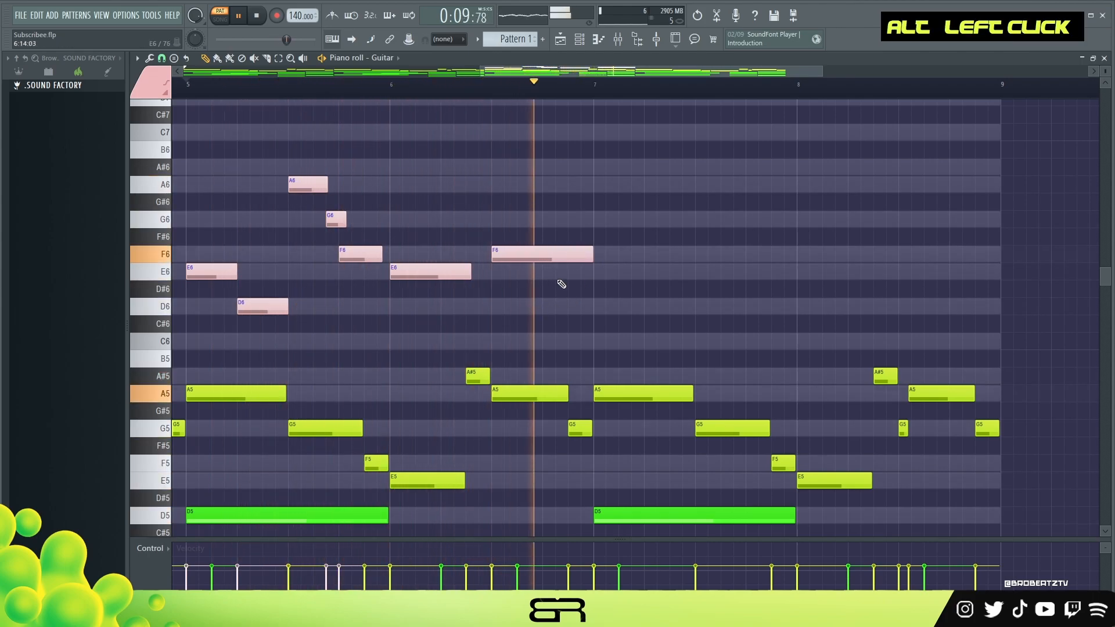
key("space")
Nudge the long F6 at 6:09 and the D6 at 5:05 slightly later in time.
left_click(531, 255, "ctrl")
scroll(461, 262, "down", 1)
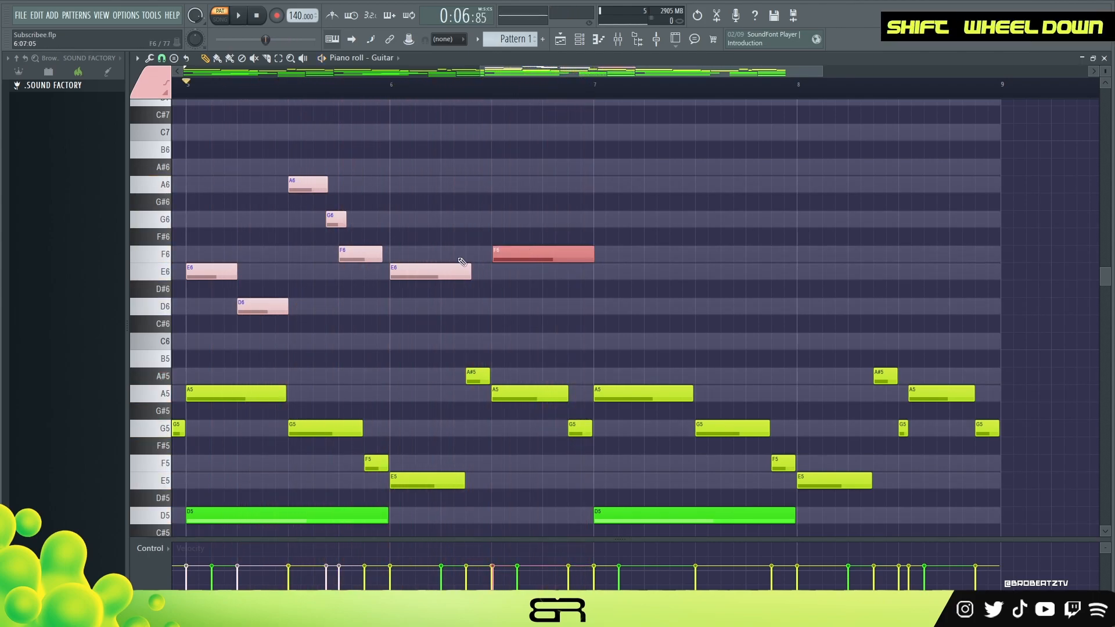
left_click(411, 272, "ctrl")
left_click(262, 306, "ctrl")
scroll(262, 306, "down", 1)
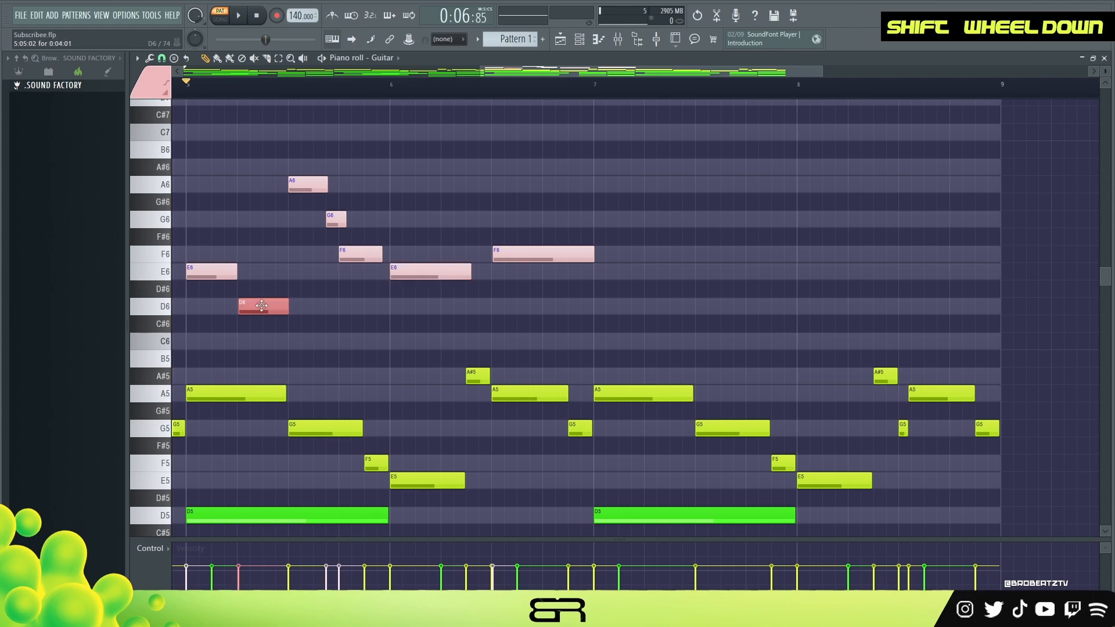
Slightly lower the velocity of the D6 at 5:05 during playback and clear the selection.
key("space")
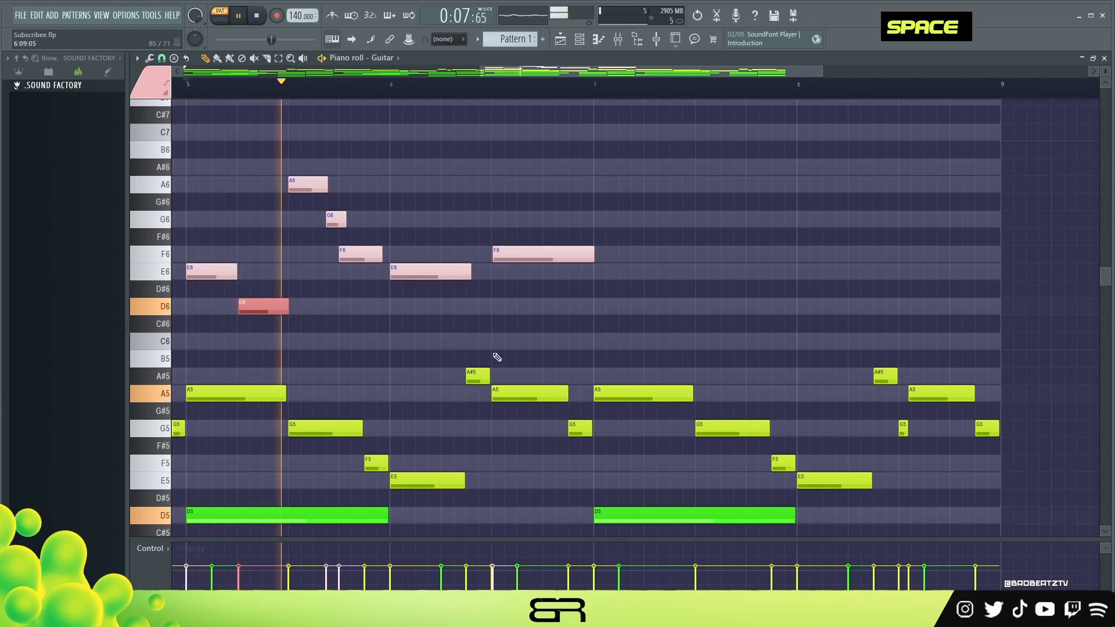
scroll(321, 317, "down", 2, "alt")
right_click(391, 331)
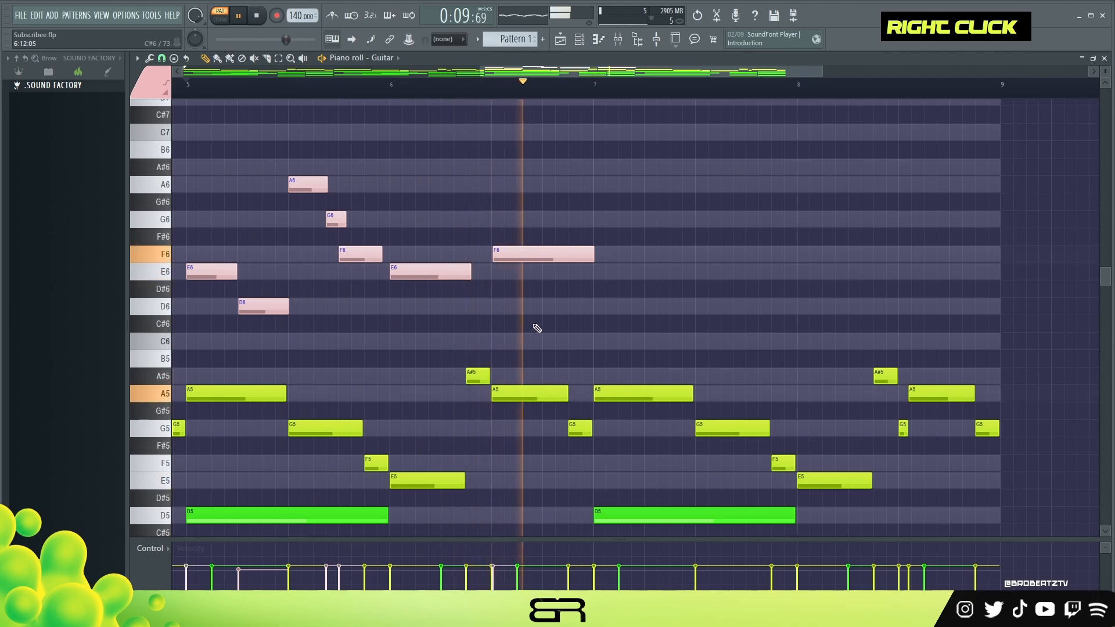
Duplicate the counter-melody notes of bars 5 and 6 into bars 7 and 8 and clear the selection.
key("space")
left_click_drag(648, 141, 184, 322, "ctrl")
left_click_drag(210, 272, 617, 272, "shift")
right_click(625, 235)
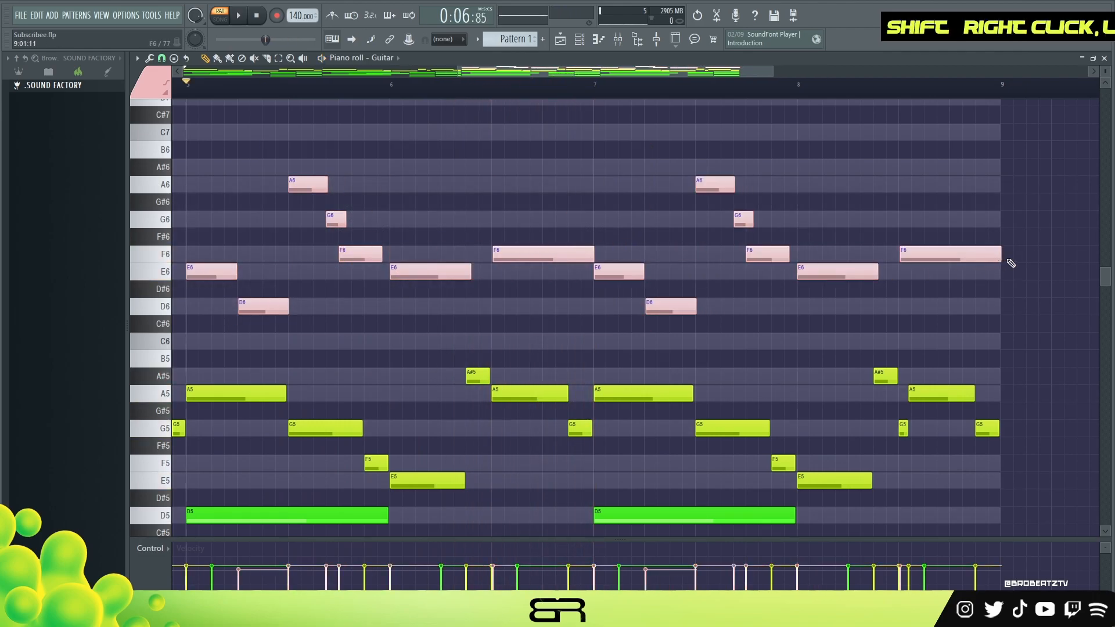
Shorten the last F6 in bar 8 and add a short E6 directly after it, checking the ending by playback.
left_click_drag(999, 254, 977, 253, "alt")
left_click(981, 273)
left_click_drag(1052, 278, 987, 278, "alt")
key("space")
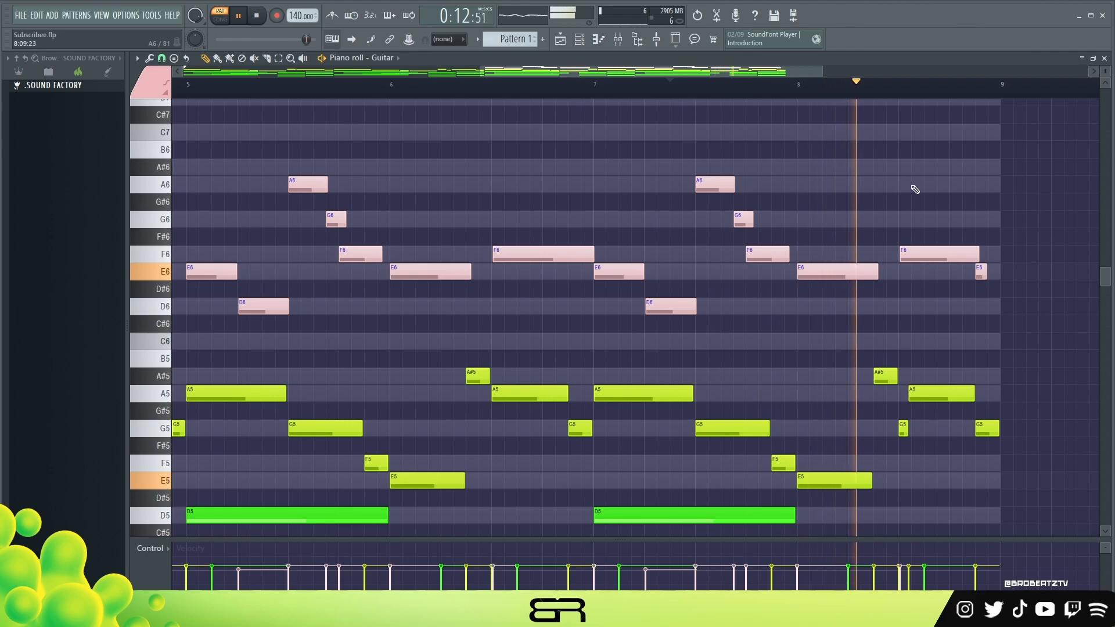
Nudge the melody's A5 at 8:09 slightly earlier, checking the timing by playback from bar 7.
key("space")
key("space")
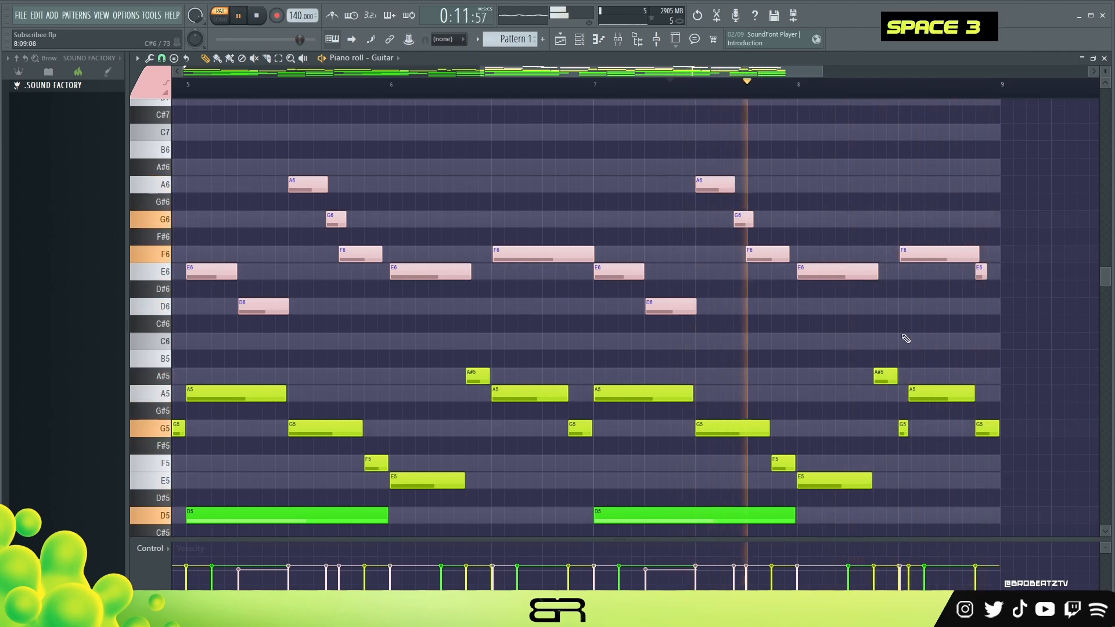
key("space")
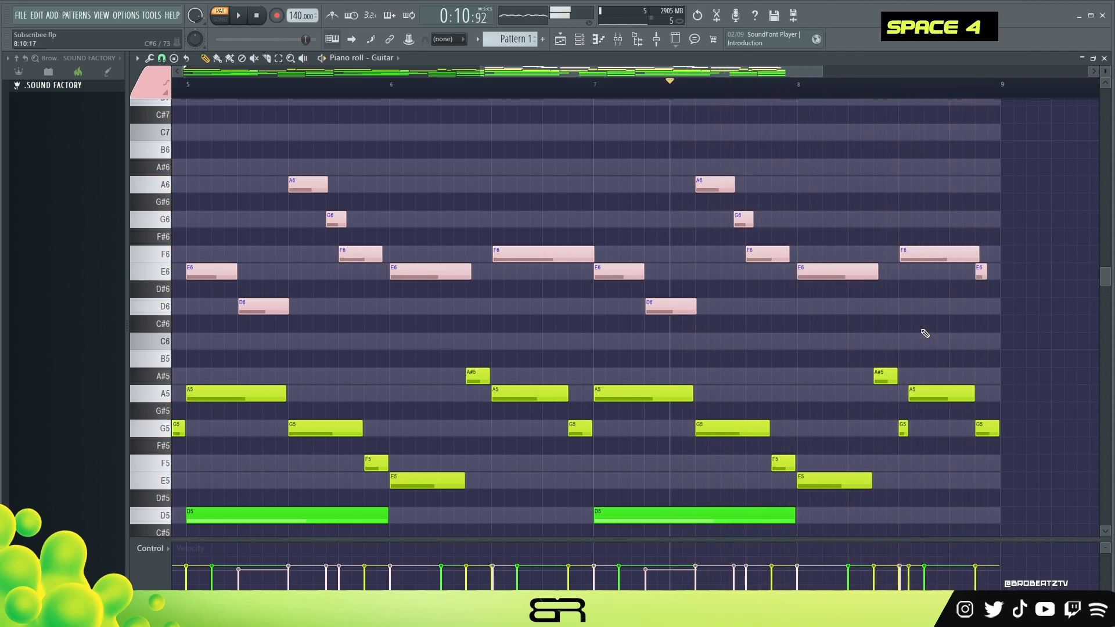
scroll(921, 393, "up", 1)
key("space")
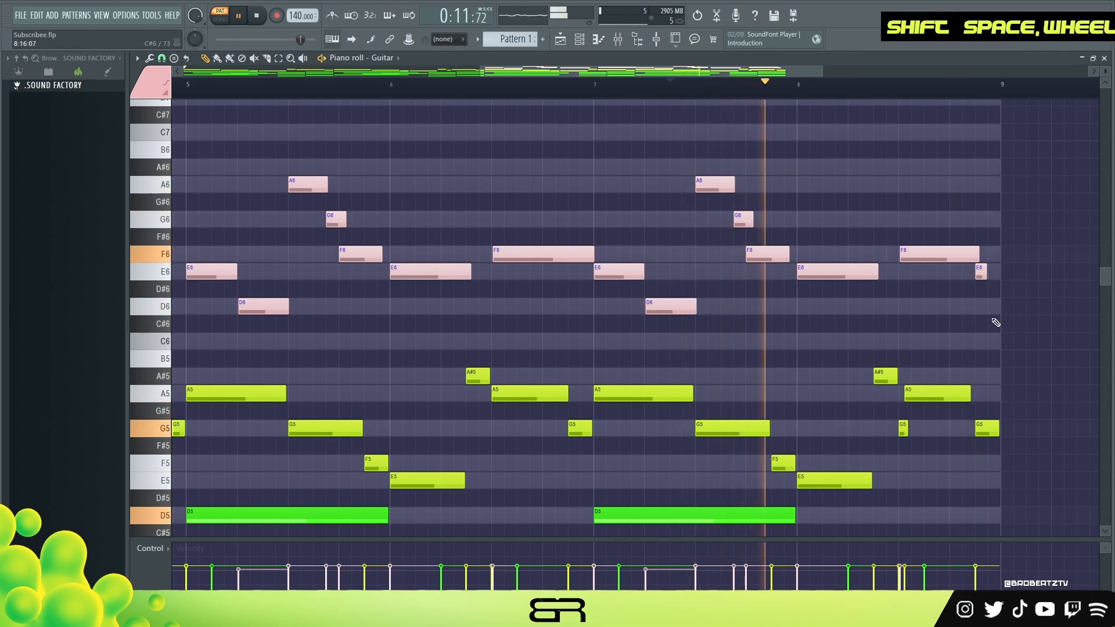
key("space")
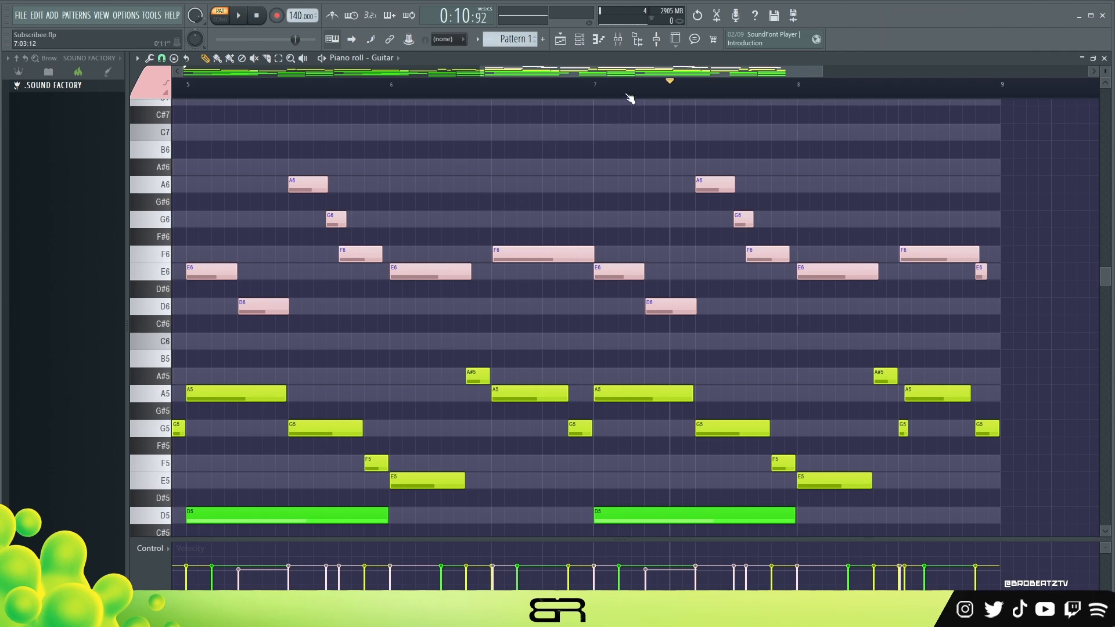
Recolor all the lowest root notes (D4, C4 and A#3) across the eight bars with blue color group 3.
scroll(631, 99, "down", 2)
right_click(606, 135, "ctrl")
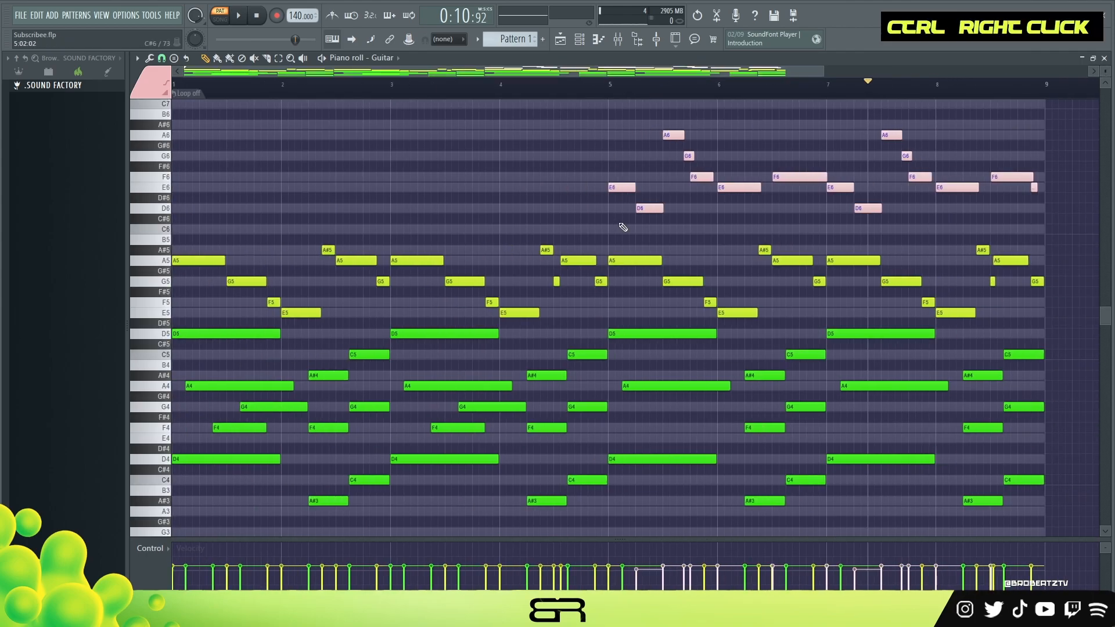
left_click_drag(1056, 319, 152, 530, "ctrl")
right_click(214, 449)
left_click_drag(164, 459, 162, 509, "ctrl")
left_click(151, 82)
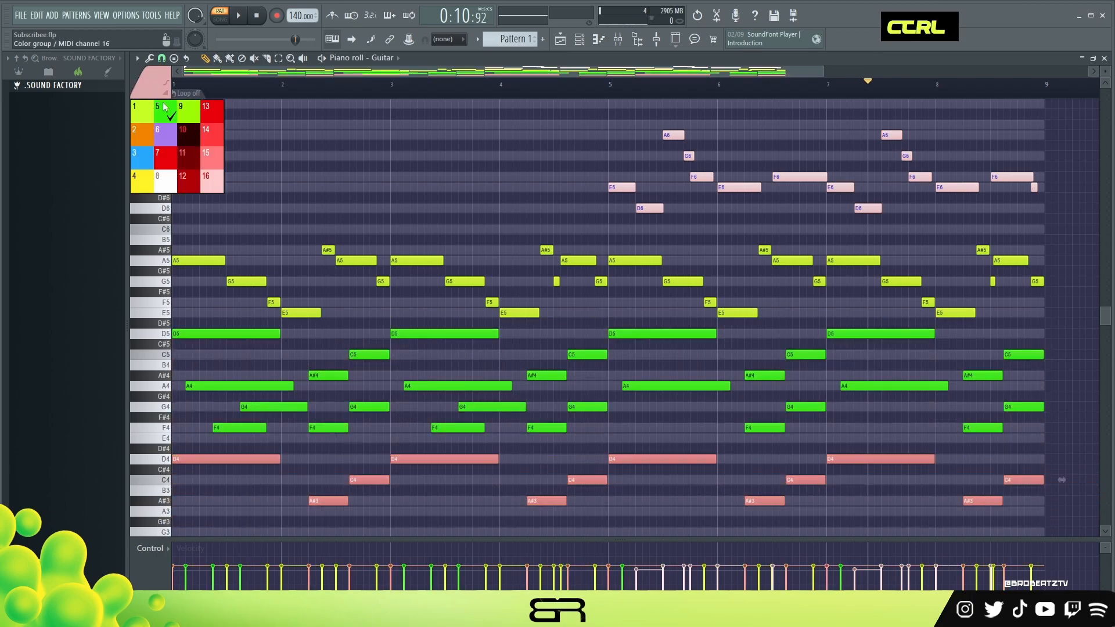
left_click(149, 160)
key("alt+c")
right_click(480, 345)
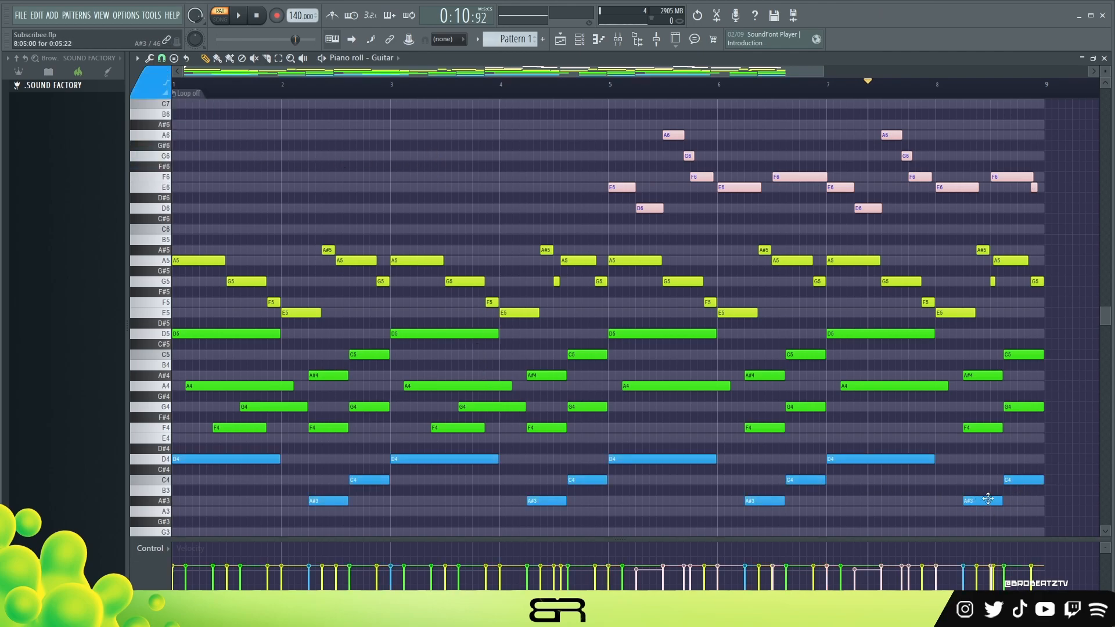
In the Bass channel, place D4 at bar 1, A#3 at 2:05 and C4 at 2:11, and play the result.
right_click(588, 130)
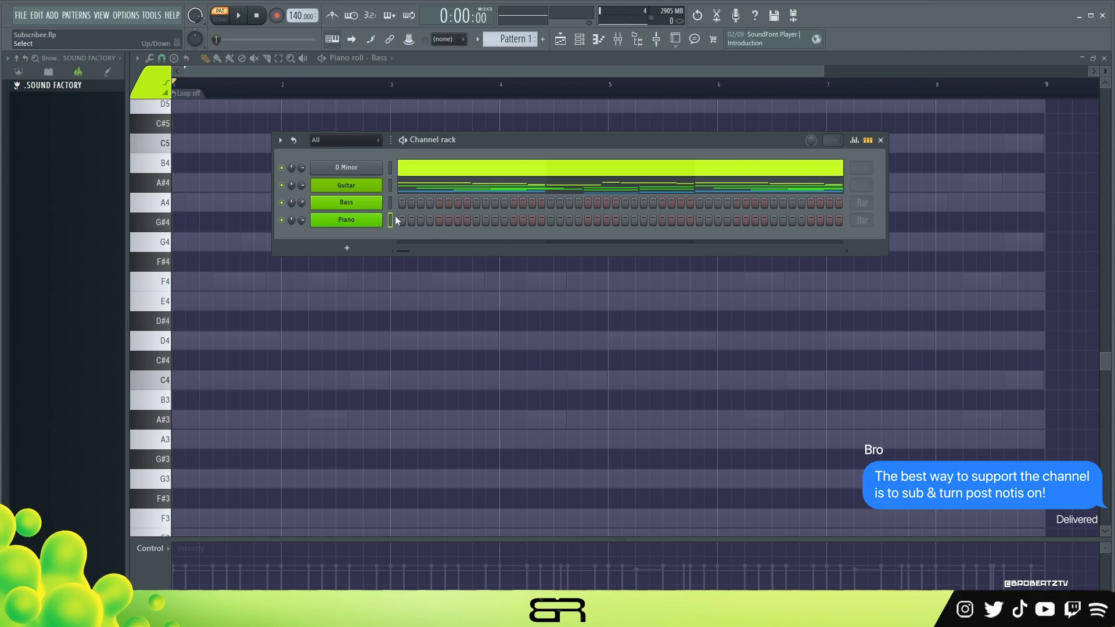
right_click(285, 312)
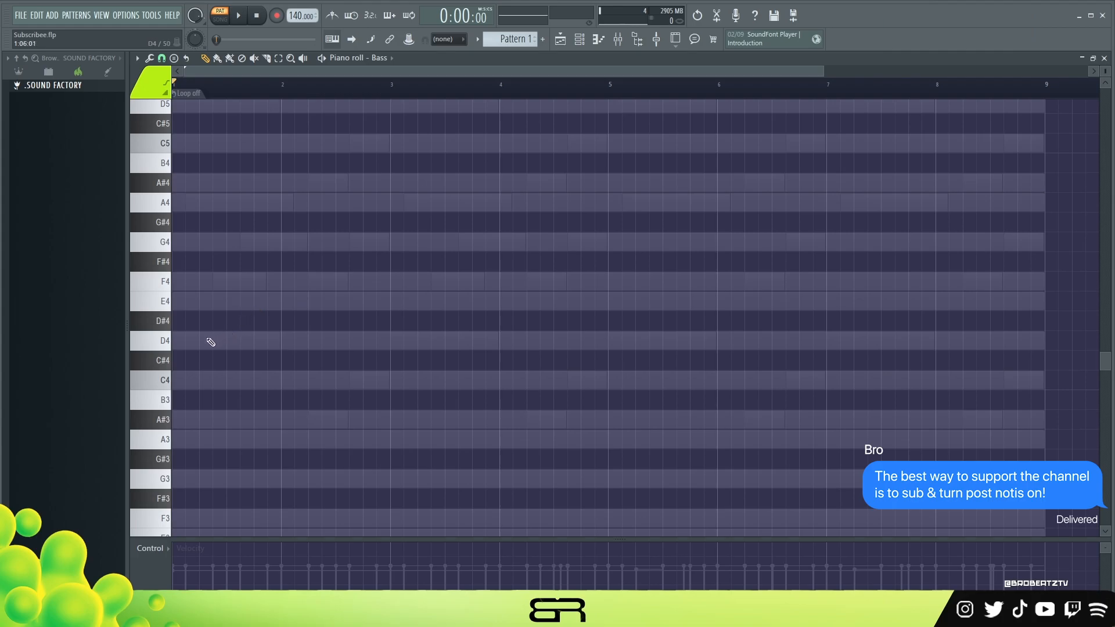
left_click(211, 341)
left_click_drag(311, 341, 402, 416)
right_click(351, 391)
left_click(351, 385)
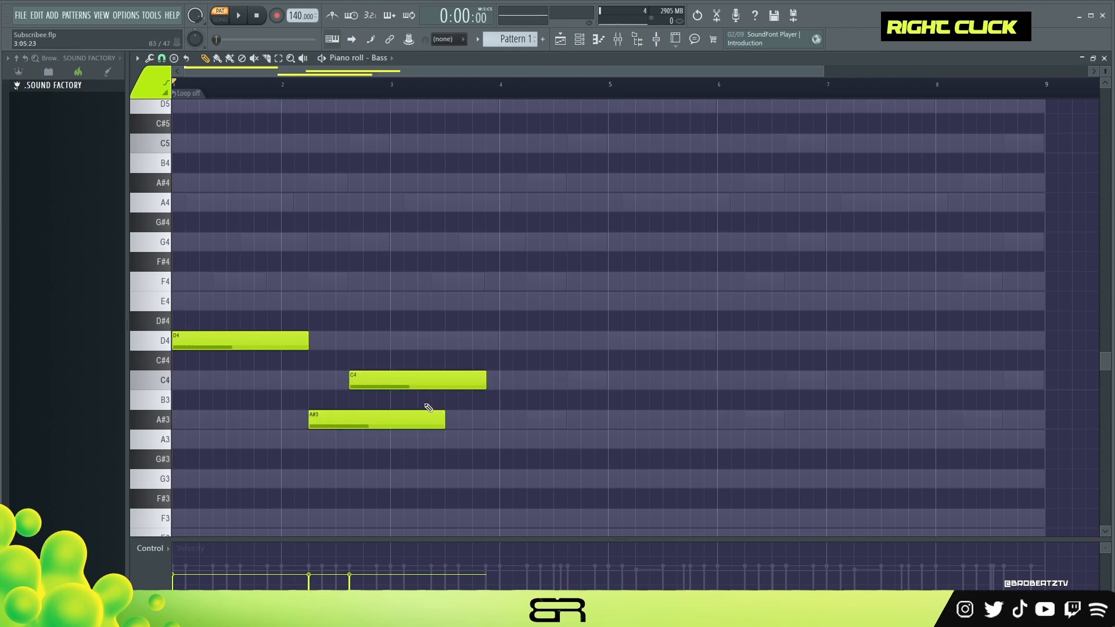
key("space")
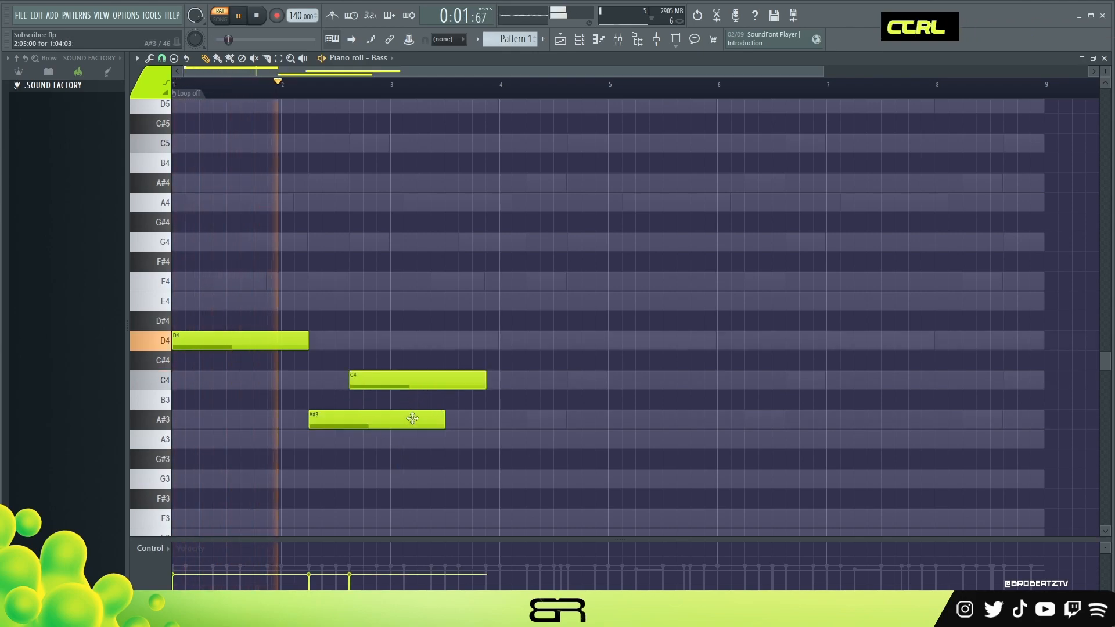
key("space")
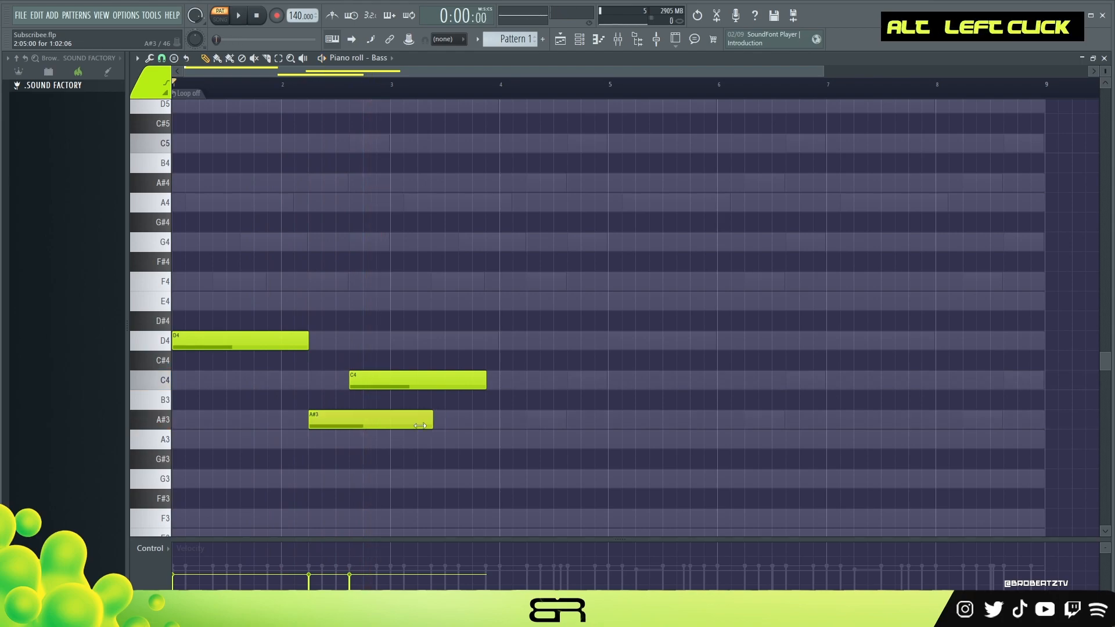
Shorten the bass A#3 and C4 to about six steps each and duplicate the three-note phrase into bars 3 and 4.
left_click_drag(438, 421, 350, 421)
left_click_drag(485, 380, 387, 388)
left_click_drag(444, 294, 261, 423)
left_click_drag(192, 339, 409, 343)
right_click(401, 292)
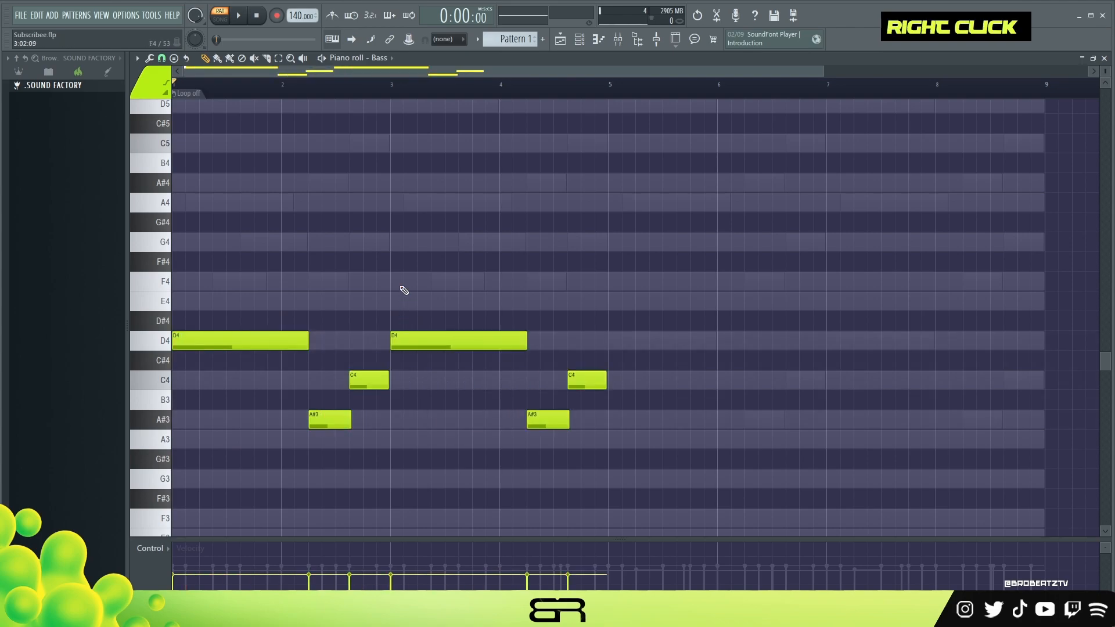
Slightly raise the velocity of the bass C4 at the end of bar 4 during playback.
key("space")
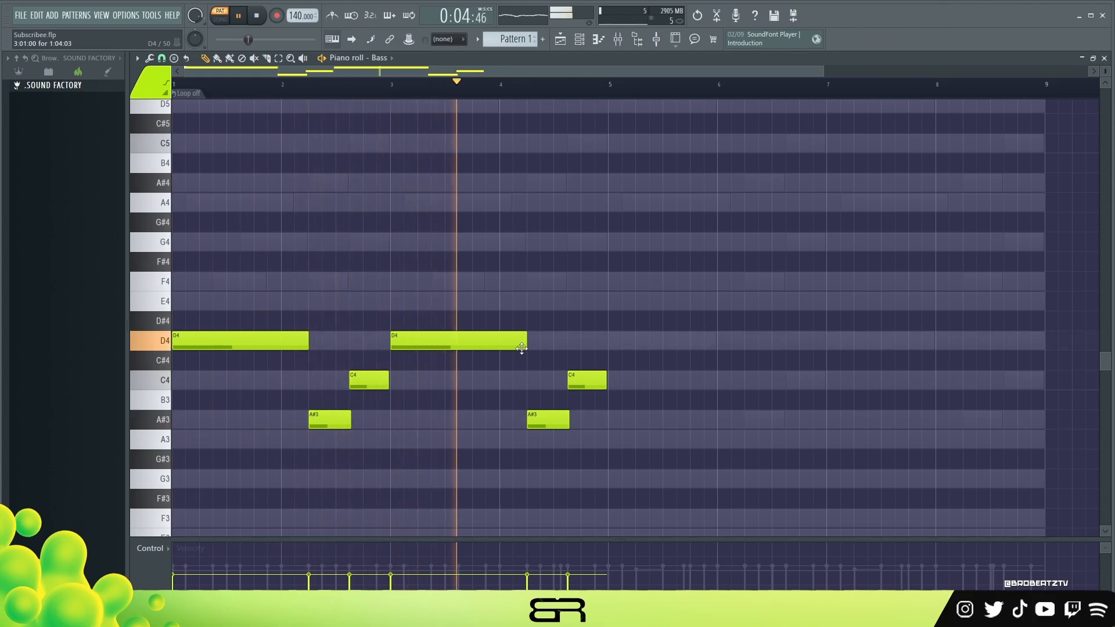
key("ctrl+a")
left_click(587, 367, "ctrl")
scroll(598, 373, "up", 2, "alt")
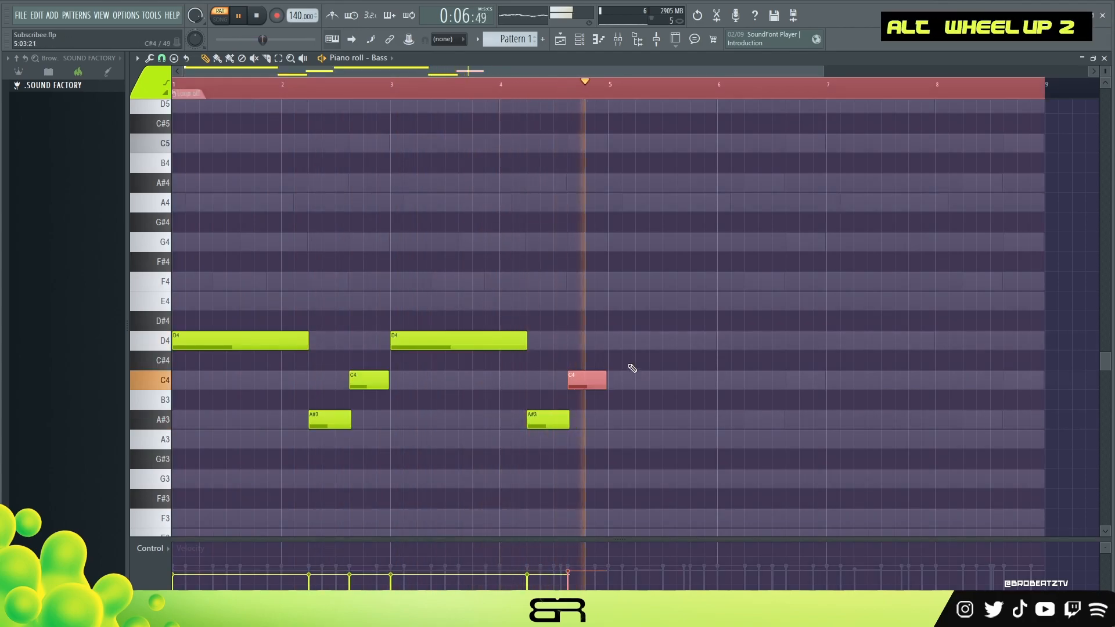
key("space")
Duplicate the four-bar bass line into bars 5 to 8 and clear the note selection.
key("ctrl+a")
left_click(209, 341, "shift")
left_click_drag(209, 341, 645, 341, "shift")
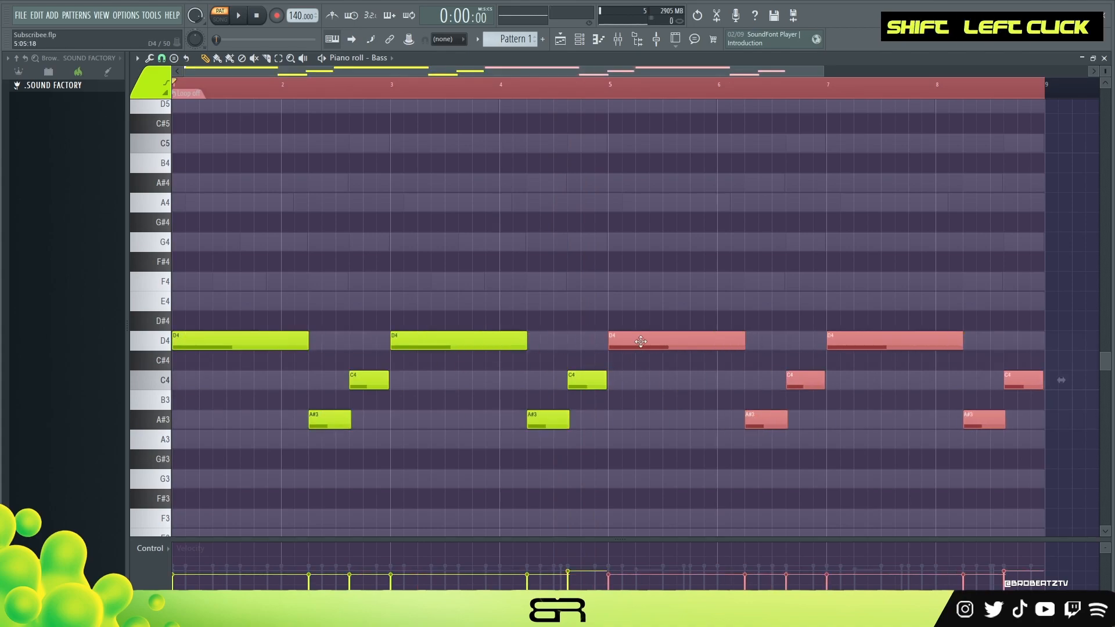
left_click(674, 398)
Shorten the bass D4 notes at bars 5 and 7 to about six steps and add a second D4 directly after each.
left_click_drag(741, 346, 648, 345)
left_click(657, 342)
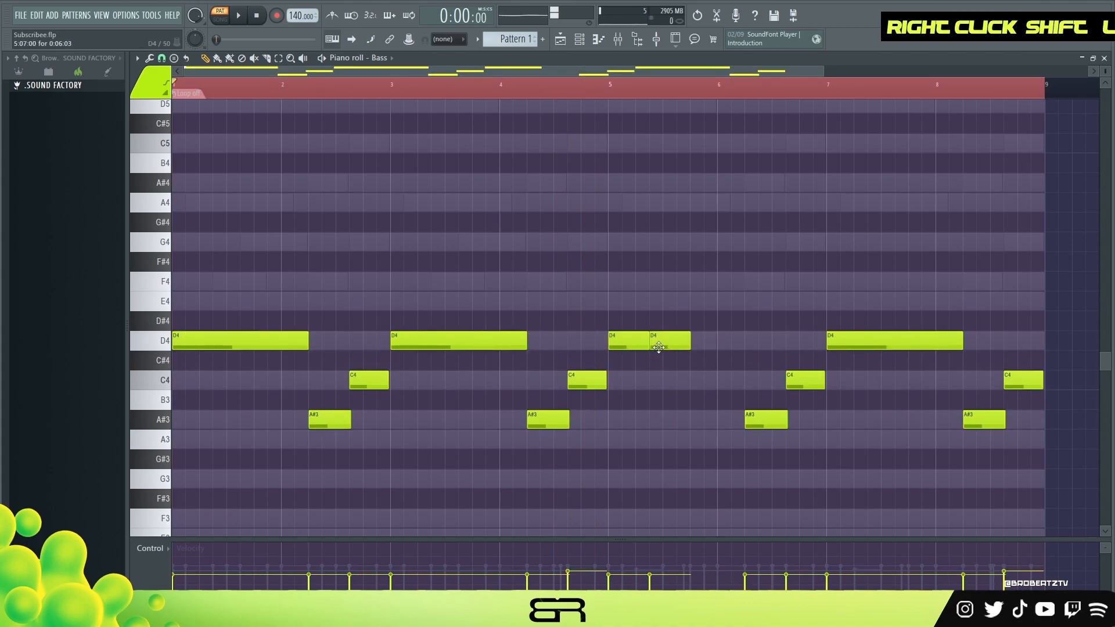
left_click_drag(960, 344, 686, 343)
left_click(877, 341)
Lower the second D4 in bars 5 and 7 by an octave and lengthen both to reach the following A#3.
left_click(639, 336, "ctrl+shift")
left_click(684, 343, "ctrl")
left_click(887, 344, "ctrl+shift")
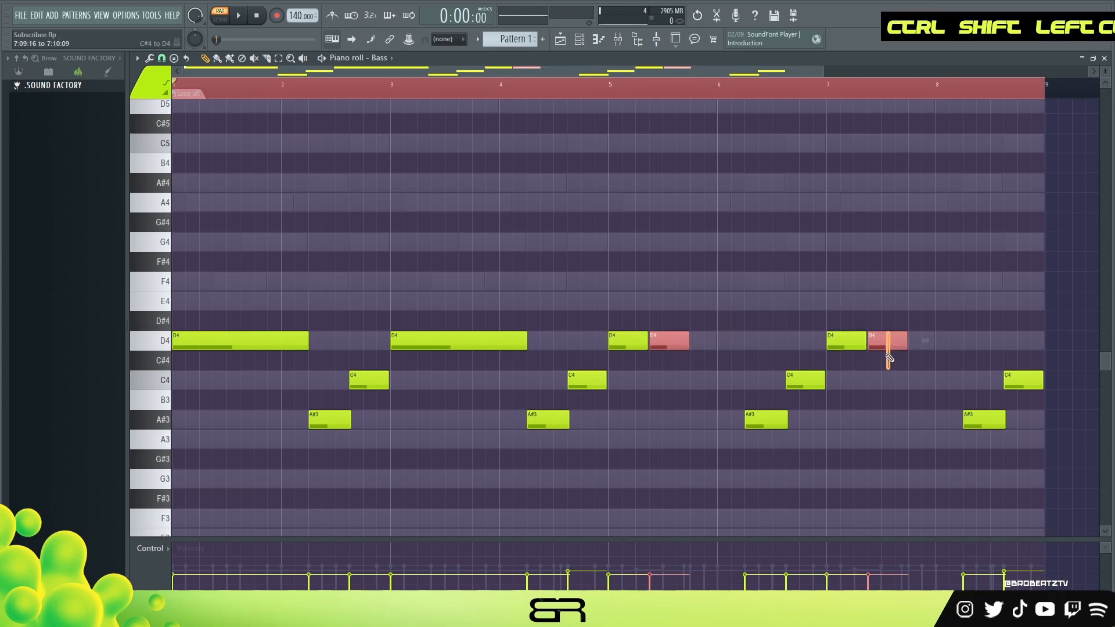
key("ctrl+Down")
scroll(740, 363, "down", 5)
left_click_drag(688, 229, 718, 230)
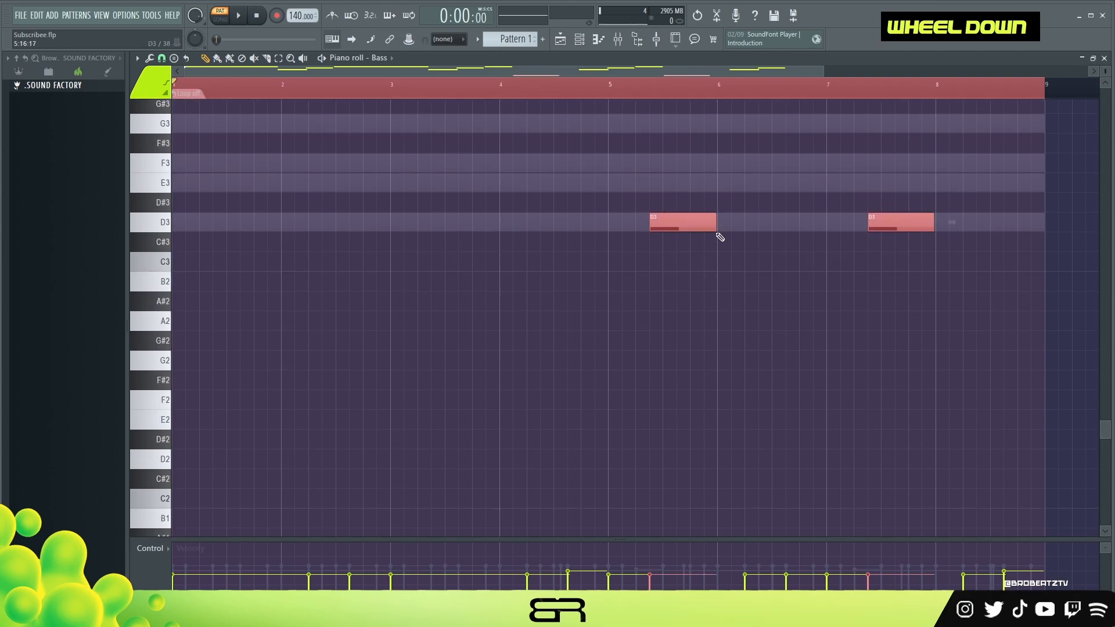
scroll(764, 318, "up", 5)
scroll(735, 376, "down", 2)
left_click_drag(717, 399, 746, 399, "alt")
right_click(755, 347)
scroll(667, 264, "up", 2)
Slightly raise the velocity of both low D3 bass notes while playing back from around bar 4.
key("space")
left_click(485, 91)
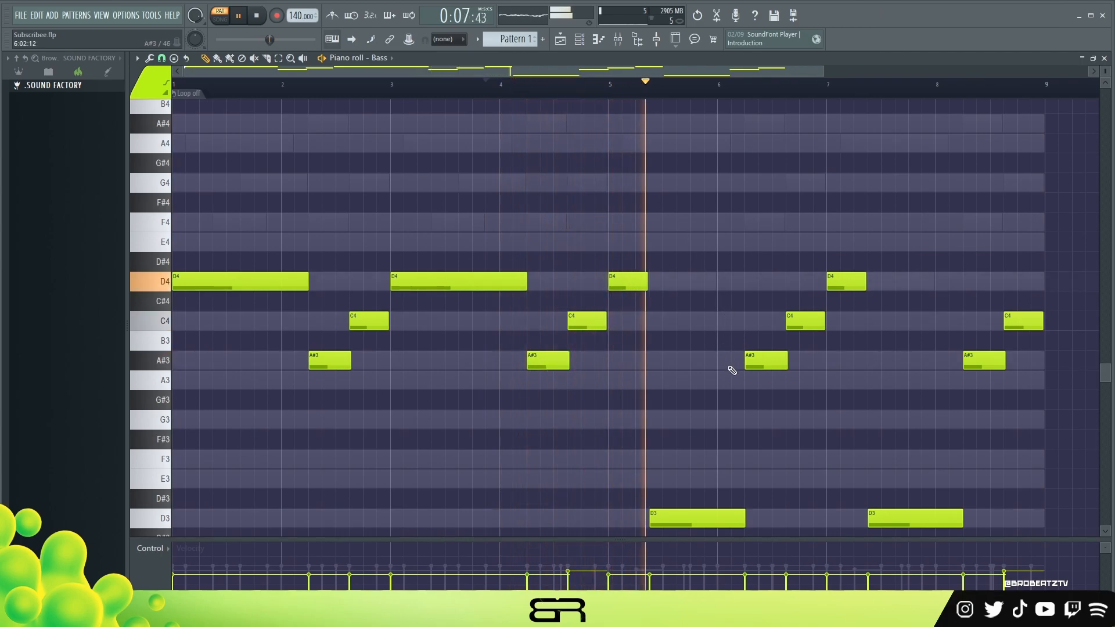
left_click(708, 510, "ctrl")
scroll(726, 443, "up", 2, "alt")
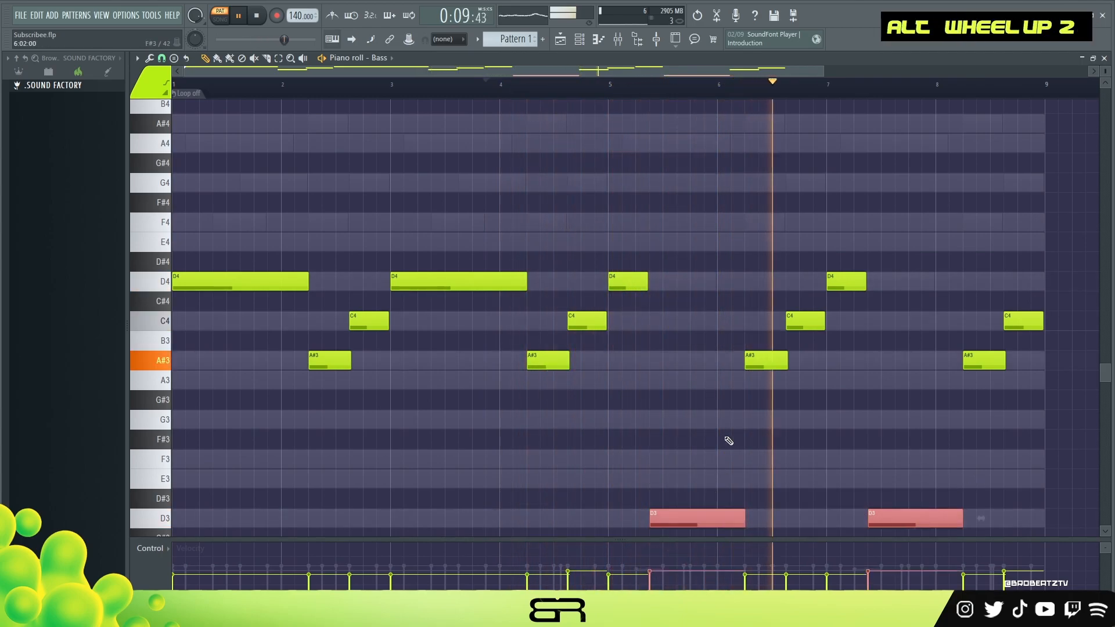
right_click(710, 426)
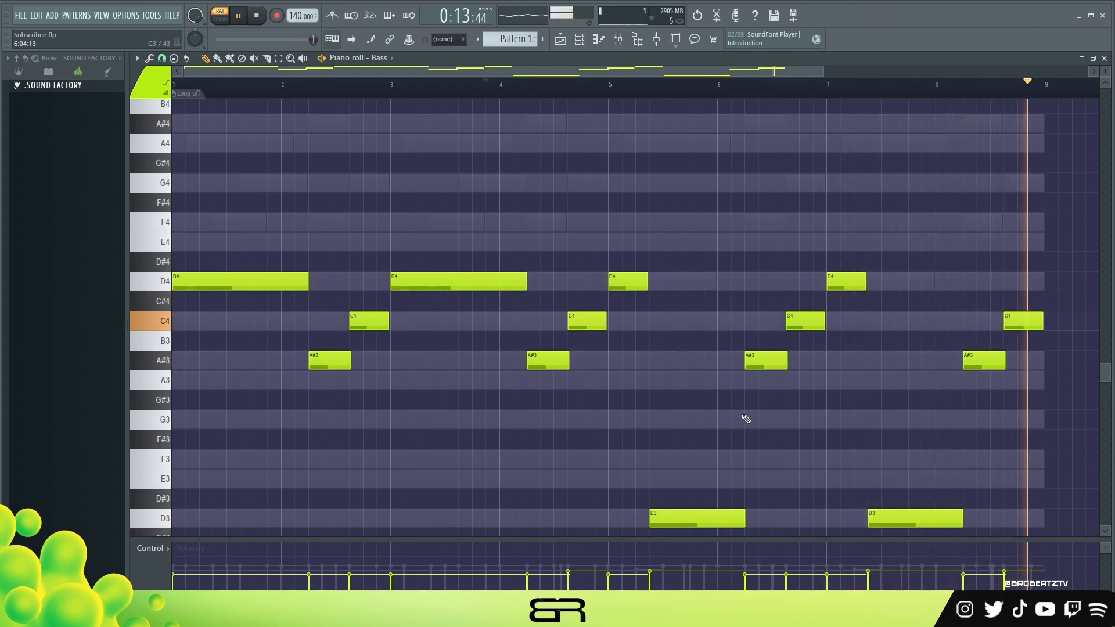
key("space")
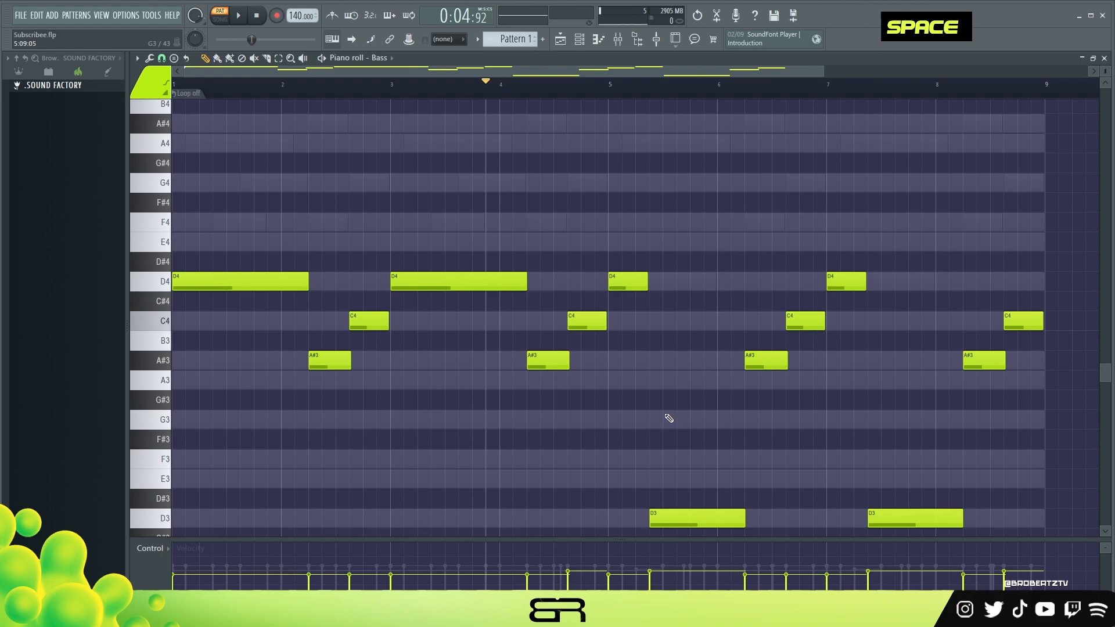
Switch from the Bass to the Guitar piano roll, showing the counter-melody in bars 5 to 8.
scroll(654, 386, "down", 3)
scroll(655, 379, "up", 3)
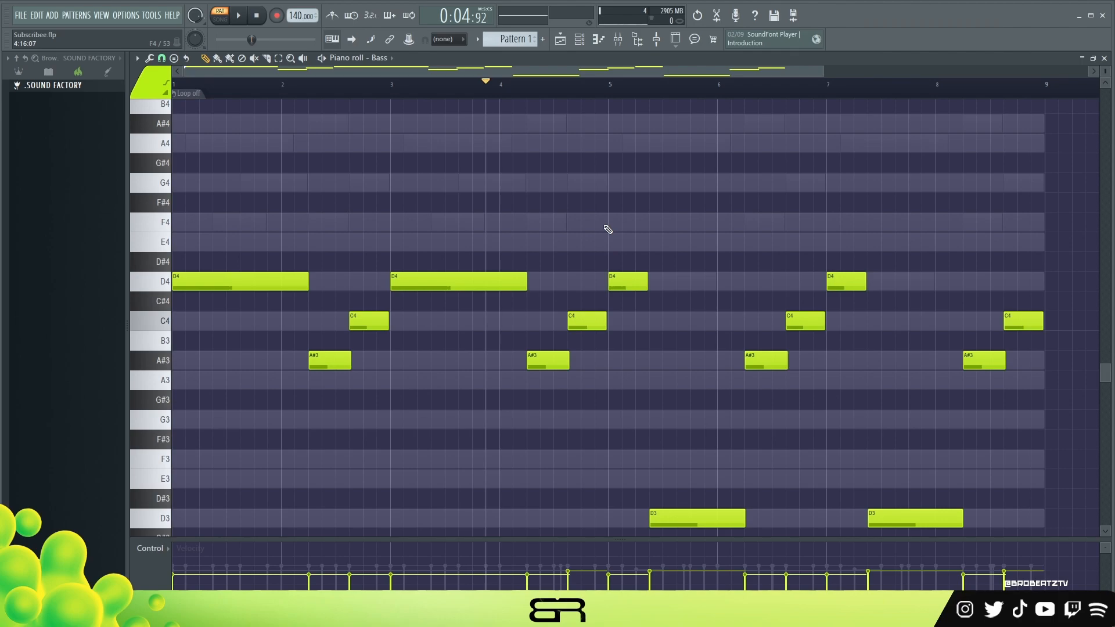
left_click(579, 39)
left_click(439, 187)
scroll(471, 242, "up", 3)
scroll(471, 243, "up", 4)
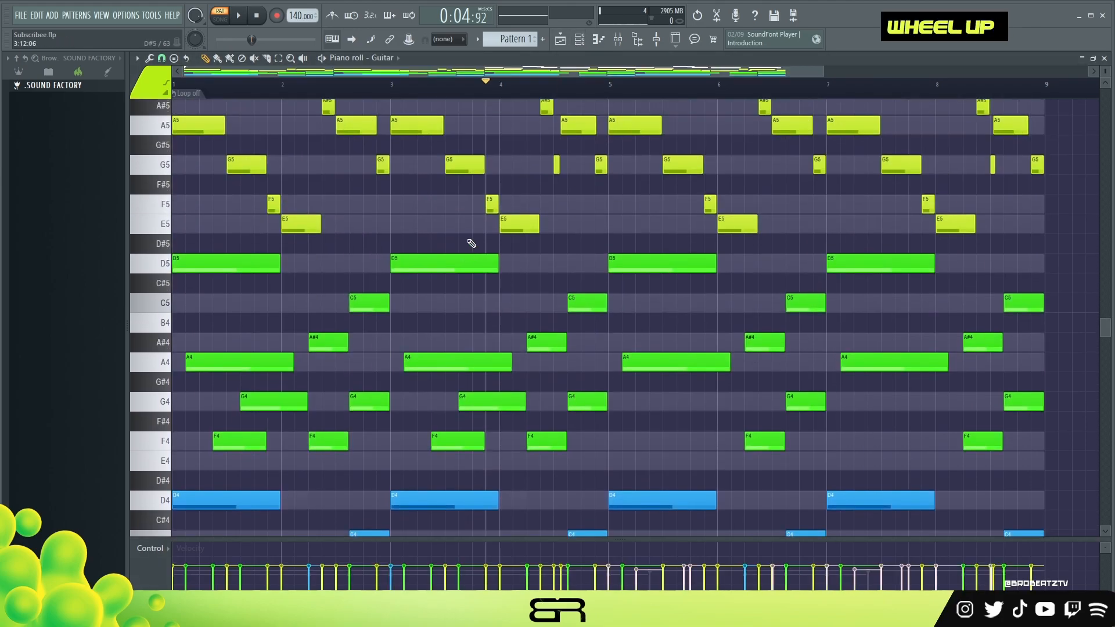
scroll(1101, 84, "up", 5)
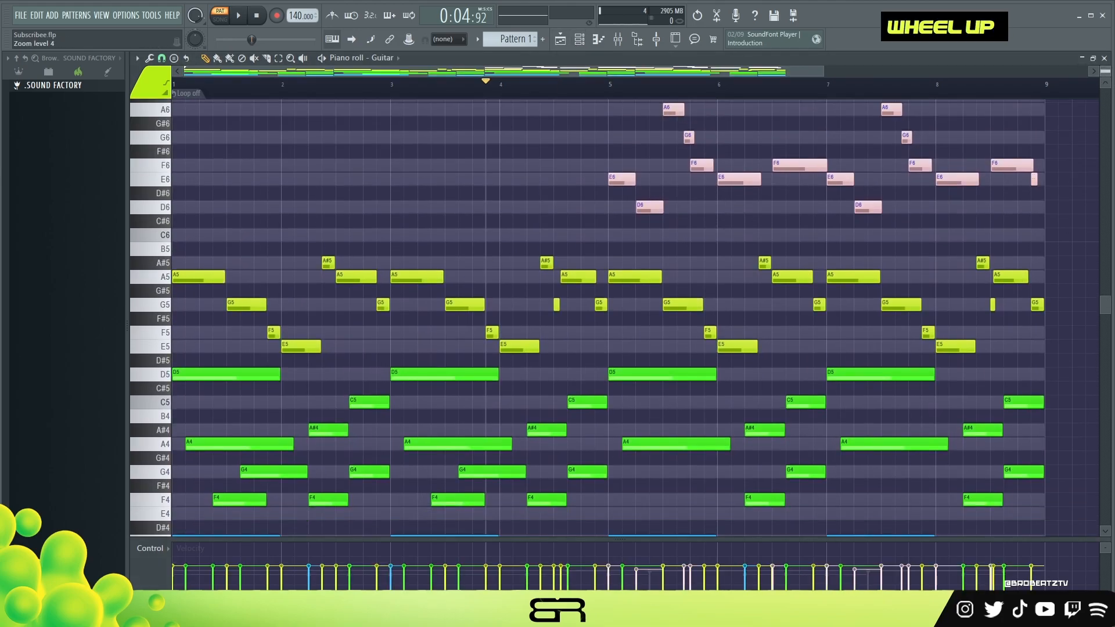
scroll(1040, 114, "down", 1)
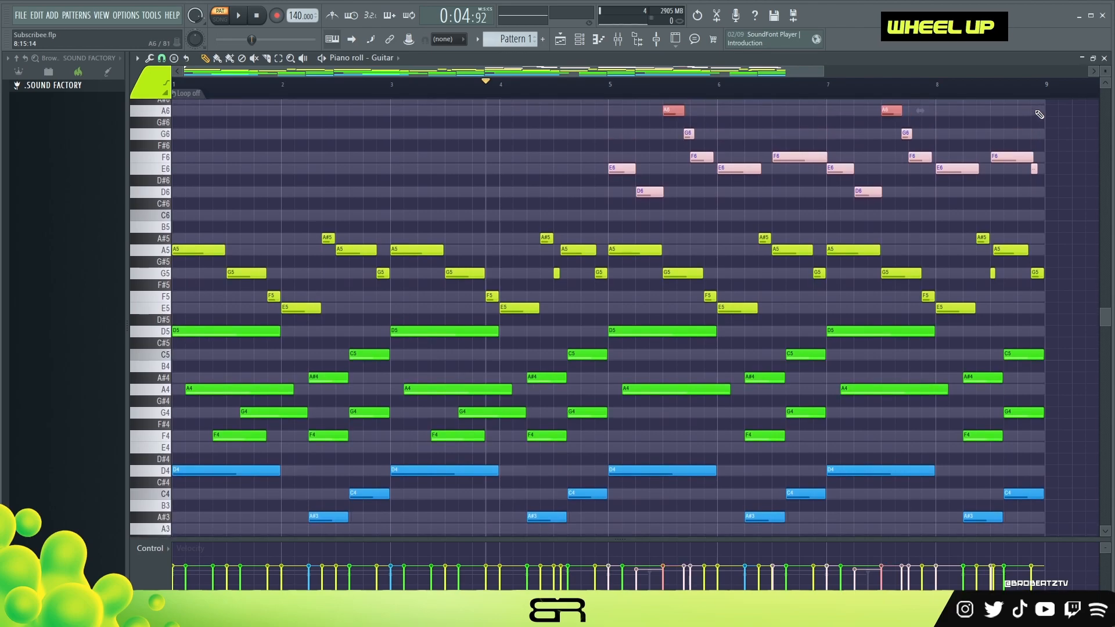